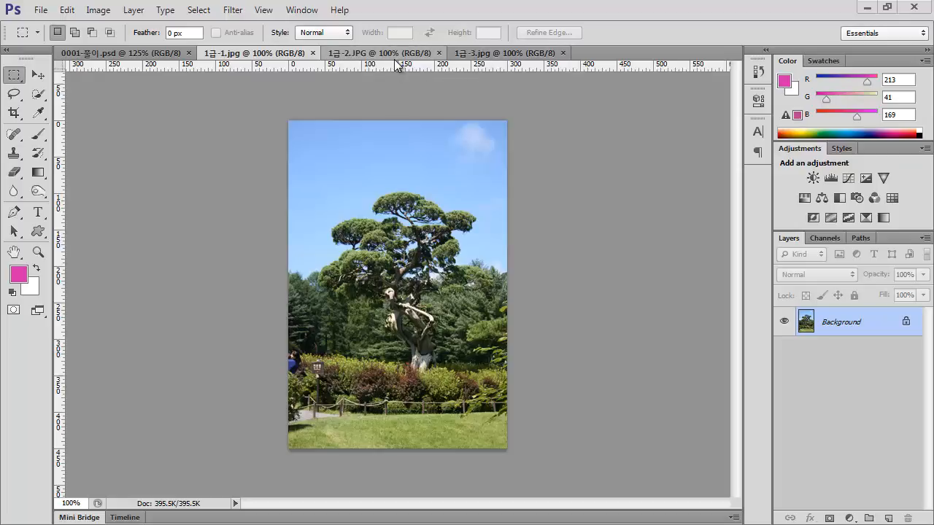
left_click_drag(281, 57, 581, 138)
left_click_drag(572, 89, 654, 53)
left_click(91, 48)
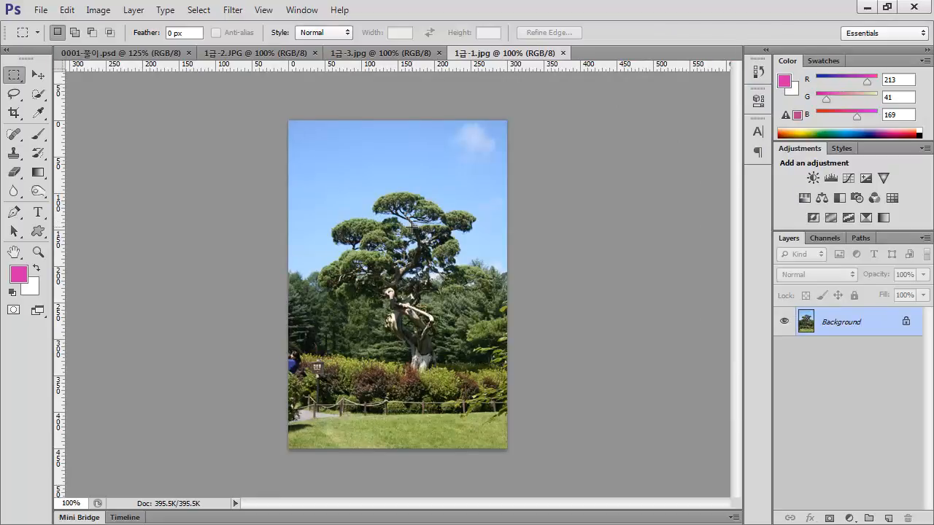
Copy the tree photo from 1급-1.jpg into 0001-풀이.psd so it covers the canvas, and close the source image
key("v")
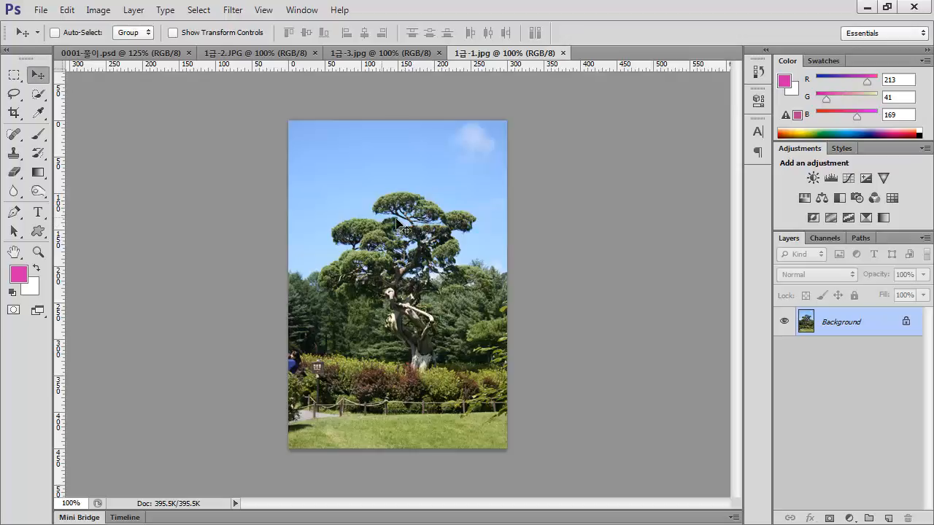
left_click_drag(491, 53, 609, 95)
left_click_drag(637, 202, 409, 255)
left_click_drag(440, 306, 438, 296)
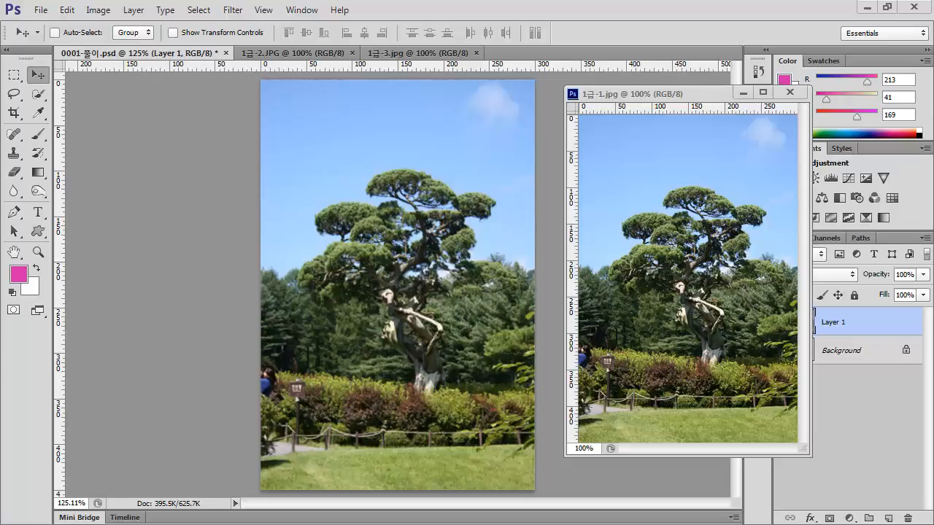
left_click(790, 92)
Apply a Lens Flare to the tree photo's upper-left sky with 100% brightness and the 50-300mm Zoom lens type
left_click(232, 11)
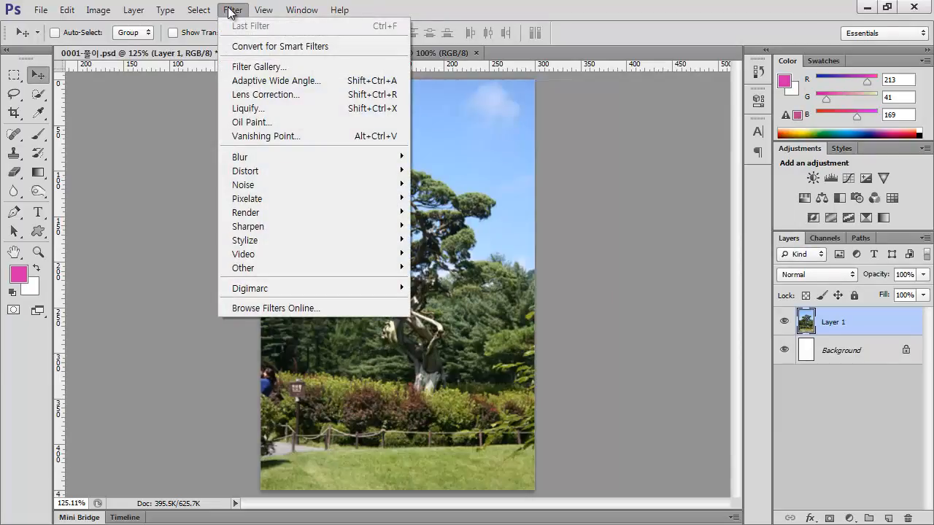
mouse_move(304, 212)
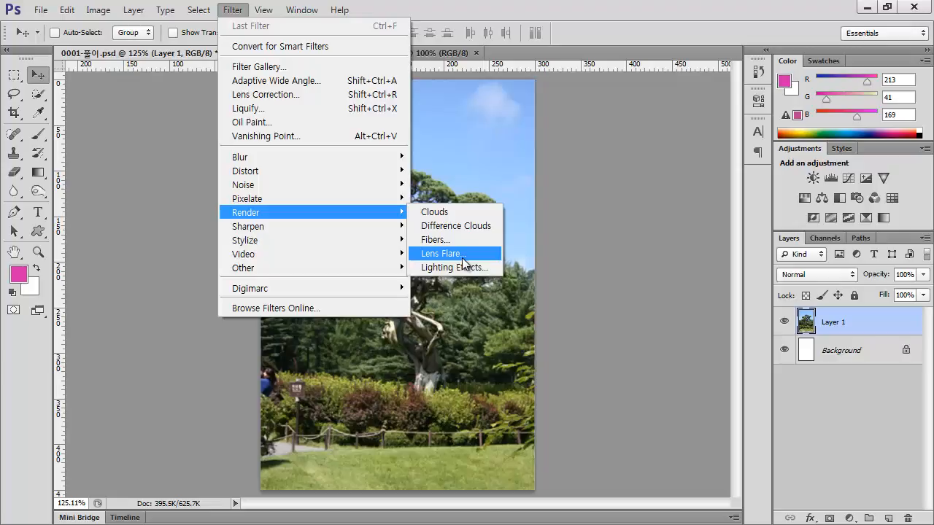
left_click(462, 258)
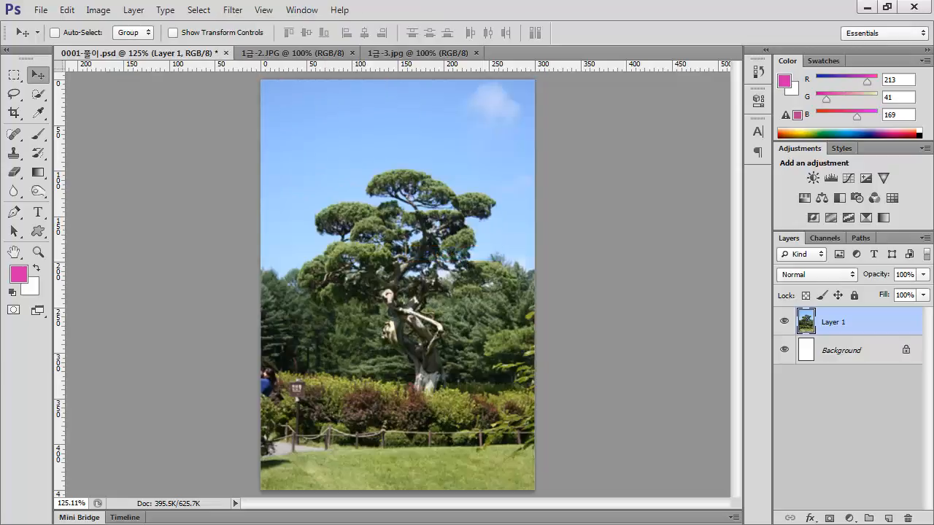
left_click_drag(622, 146, 664, 108)
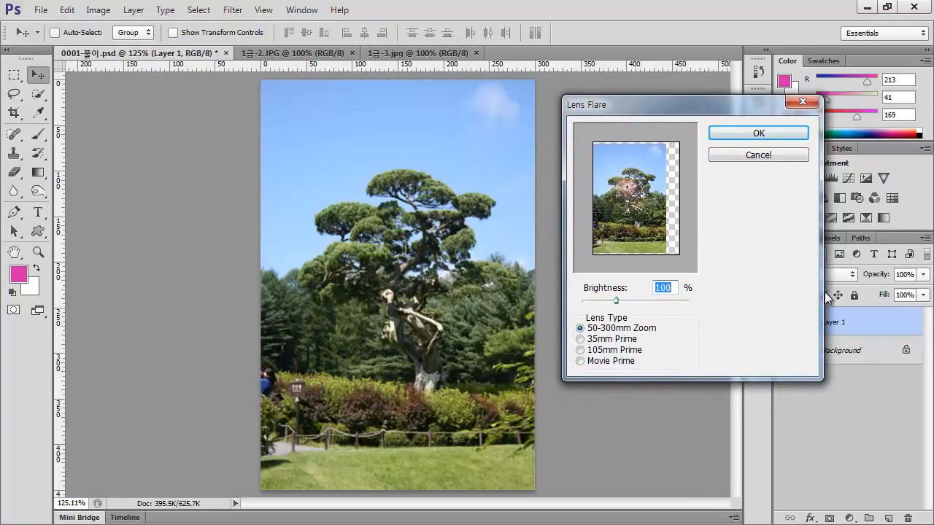
key("Return")
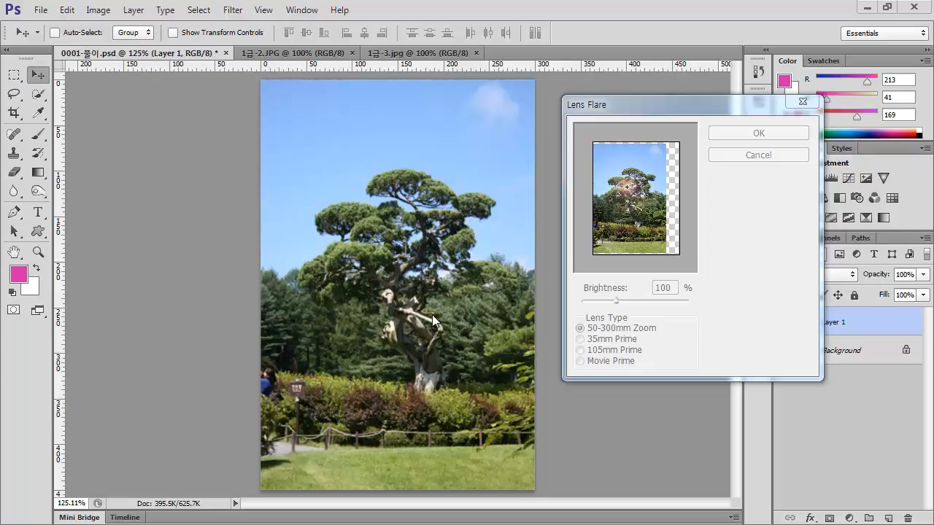
left_click(604, 159)
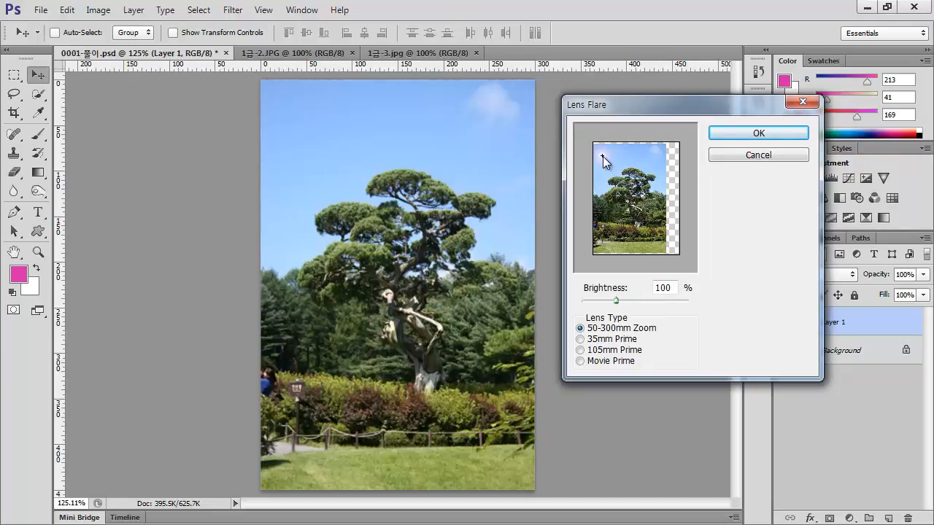
left_click(637, 207)
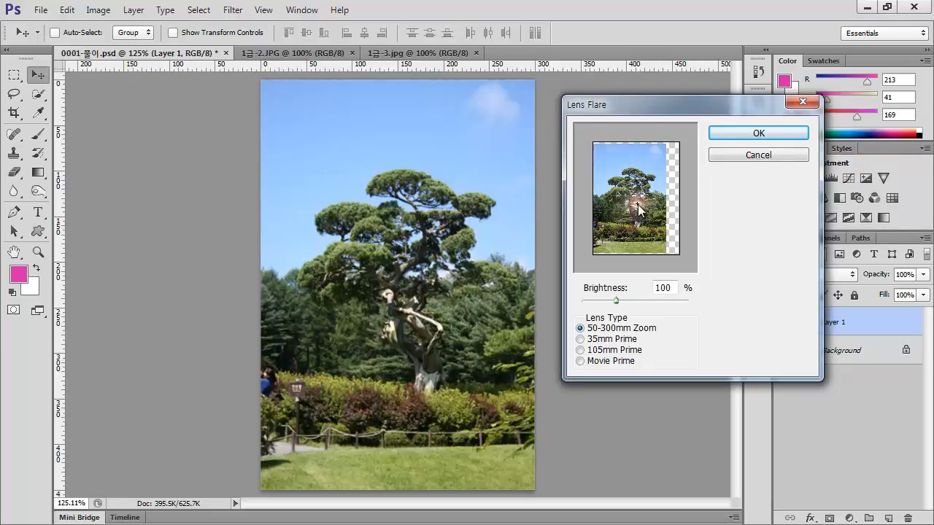
left_click(602, 155)
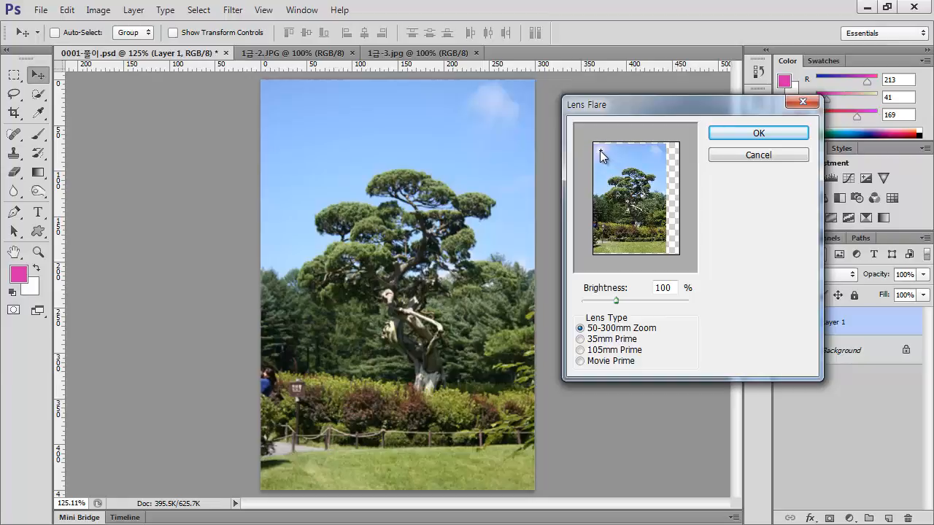
left_click(777, 139)
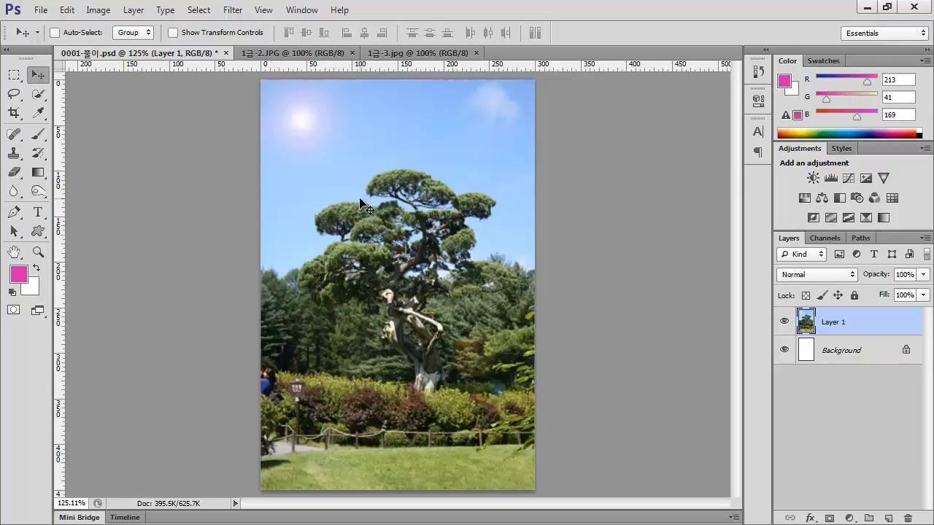
Load the saved dragonfly path 잠자리 모양 as a selection
left_click(14, 212)
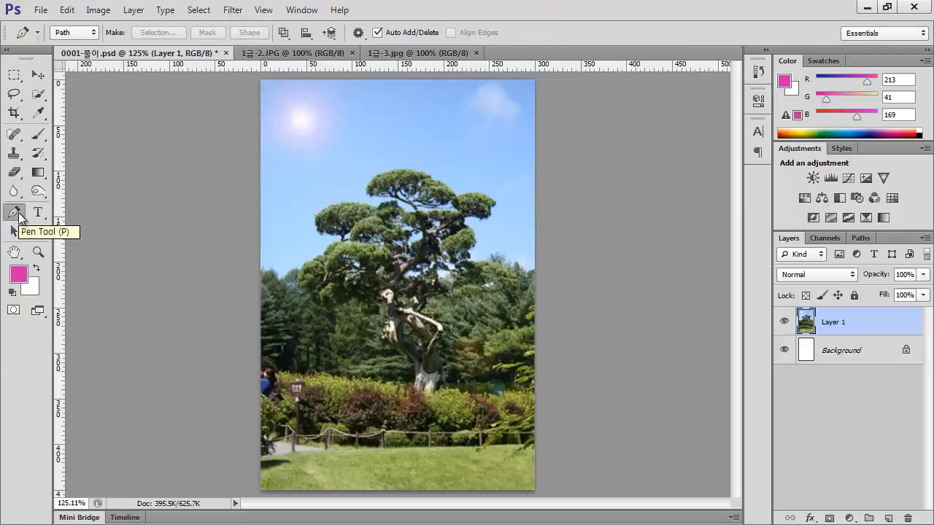
left_click(76, 36)
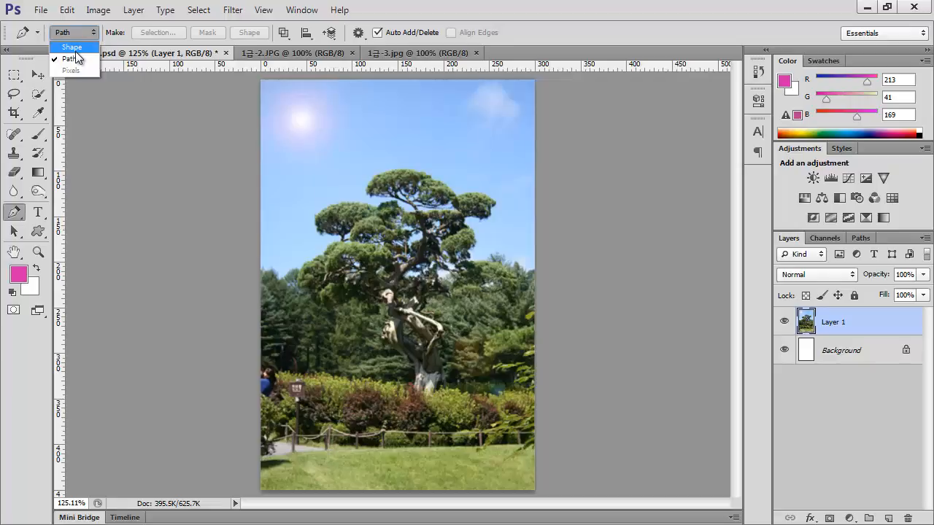
left_click(864, 237)
left_click(864, 237)
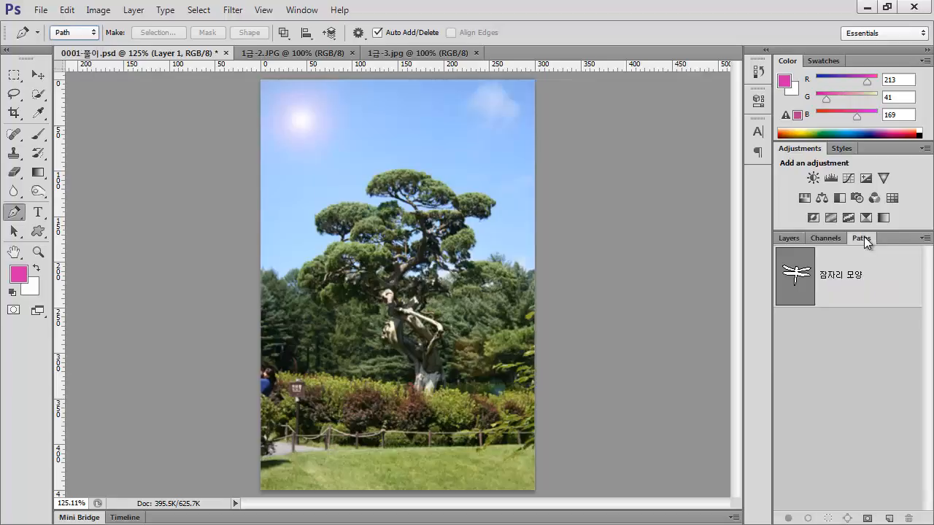
left_click(797, 281)
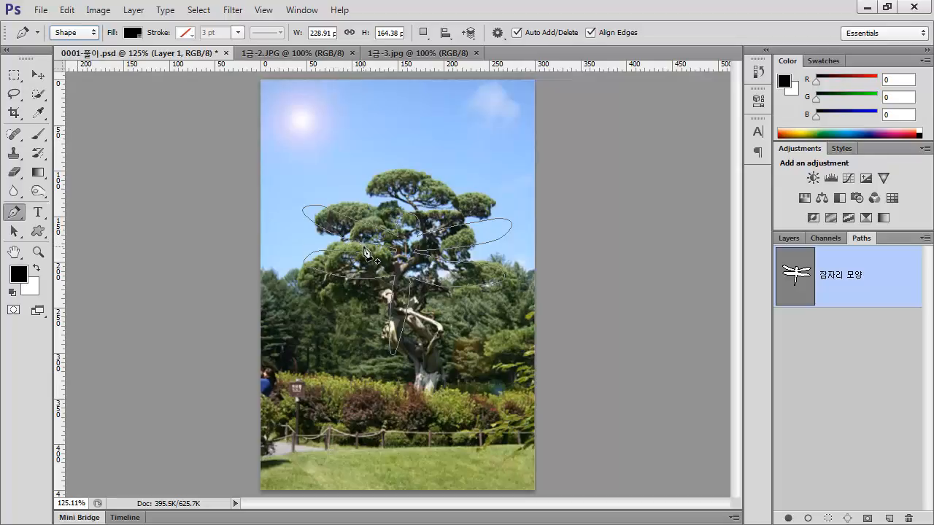
key("v")
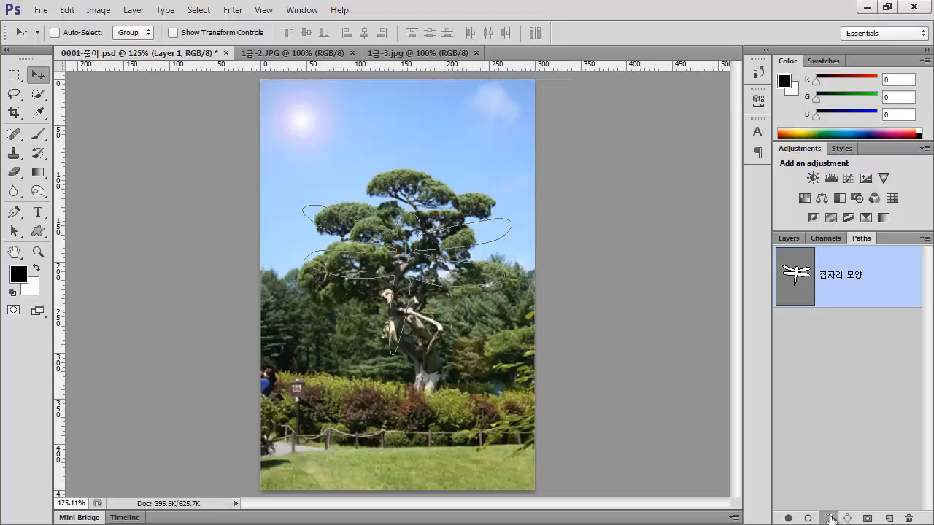
left_click(830, 518)
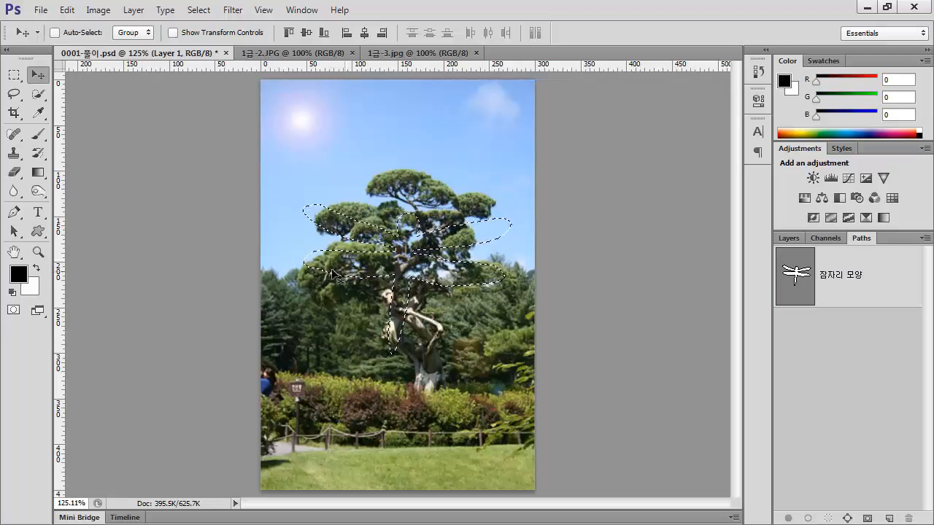
Fill the dragonfly selection with the black foreground colour on a new layer above the photo and deselect
left_click(791, 241)
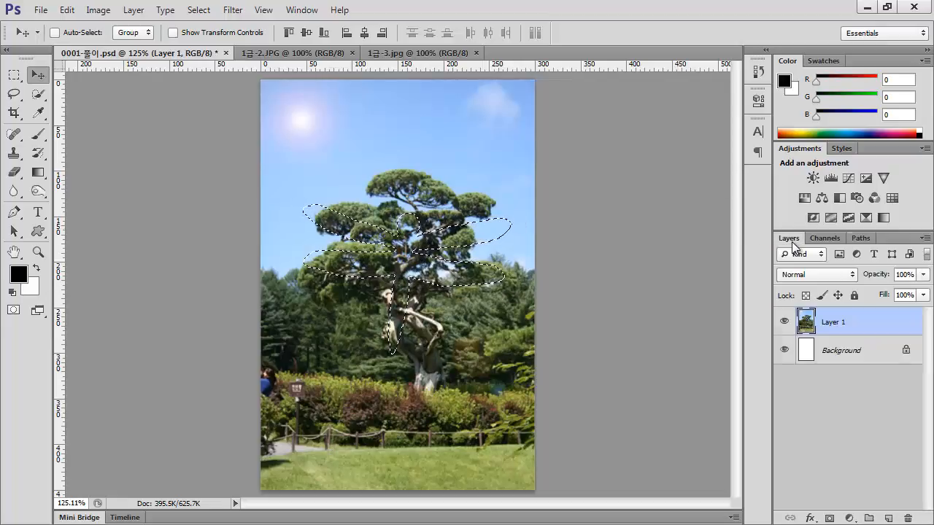
left_click(888, 518)
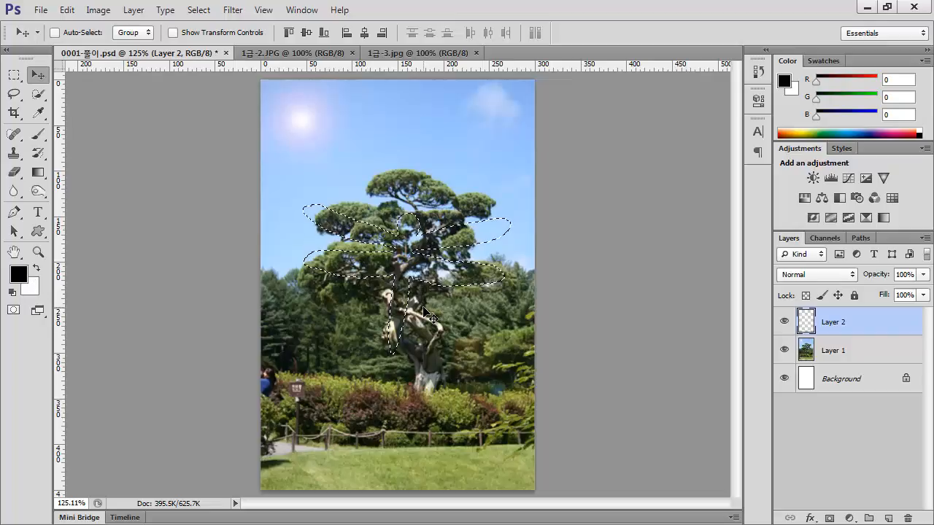
key("alt+BackSpace")
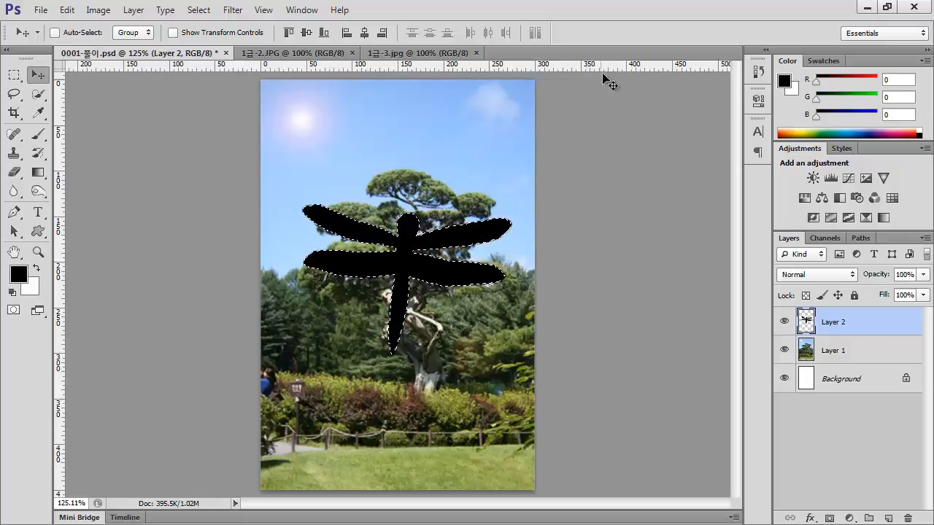
key("ctrl+d")
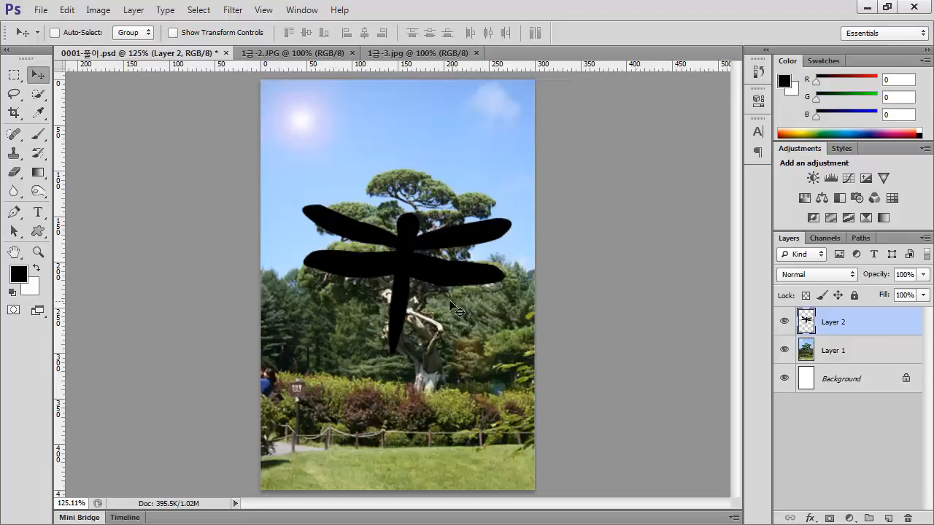
Inspect the document's saved dragonfly path, leave it deselected and return to the layer list
left_click(862, 241)
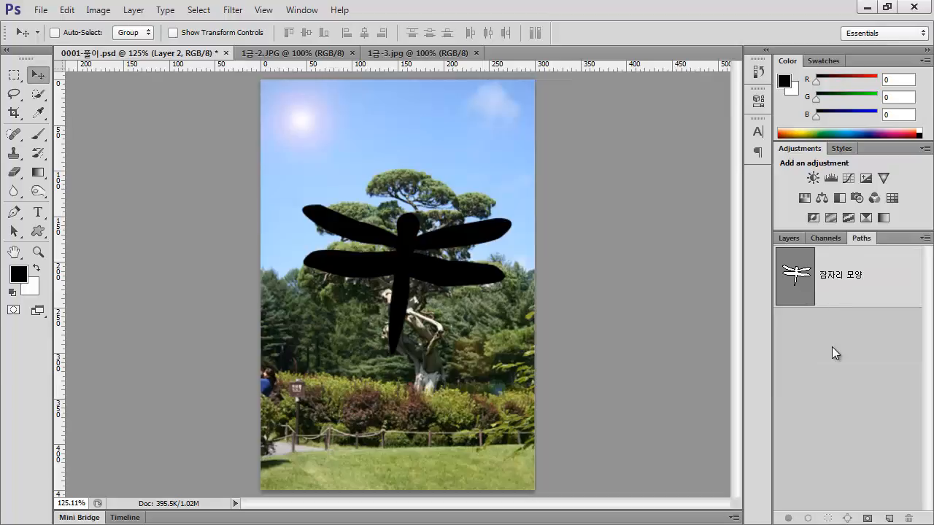
left_click(843, 295)
left_click(866, 383)
left_click(788, 241)
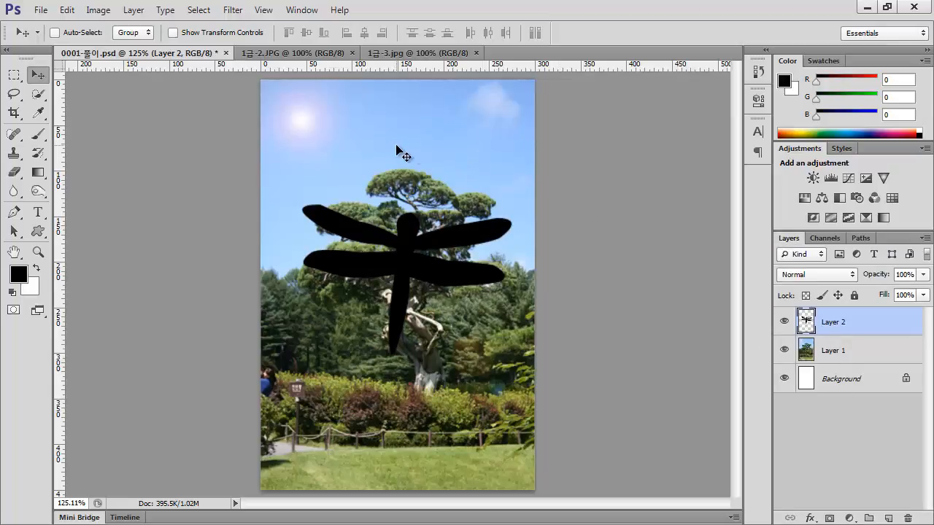
Draw a small curved black shape about 30 by 10 px in the sky beside the flare, using the Pen tool in Shape mode
left_click(14, 212)
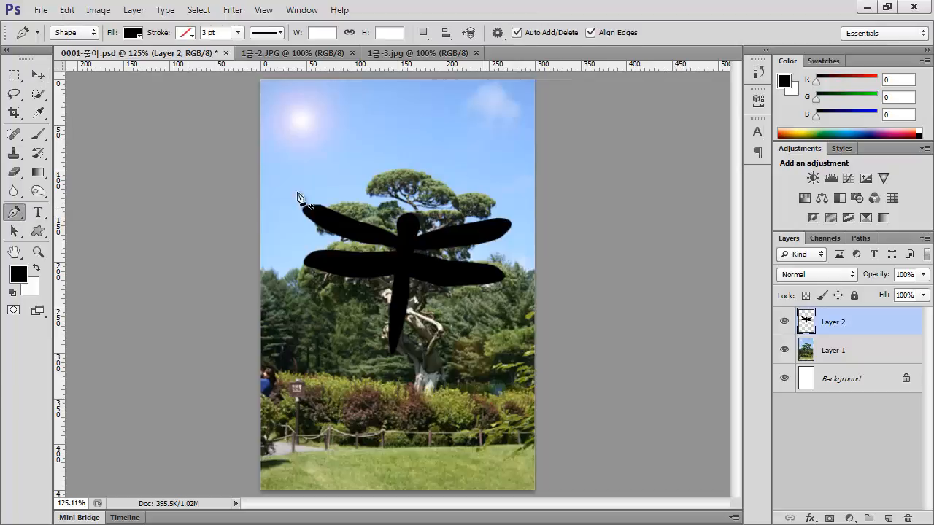
left_click(329, 118)
left_click_drag(354, 118, 383, 138)
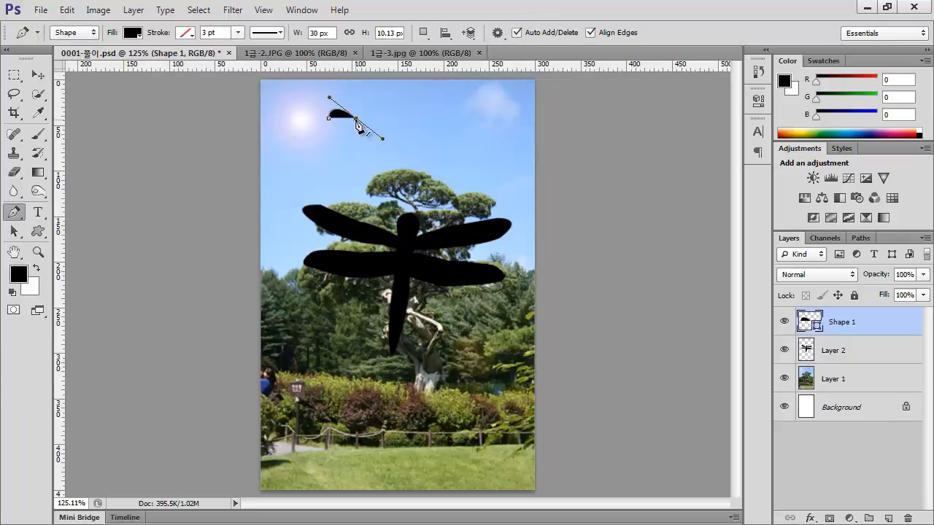
left_click(355, 119, "alt")
Examine the small pen shape's path entry and its fill colour settings
left_click(860, 237)
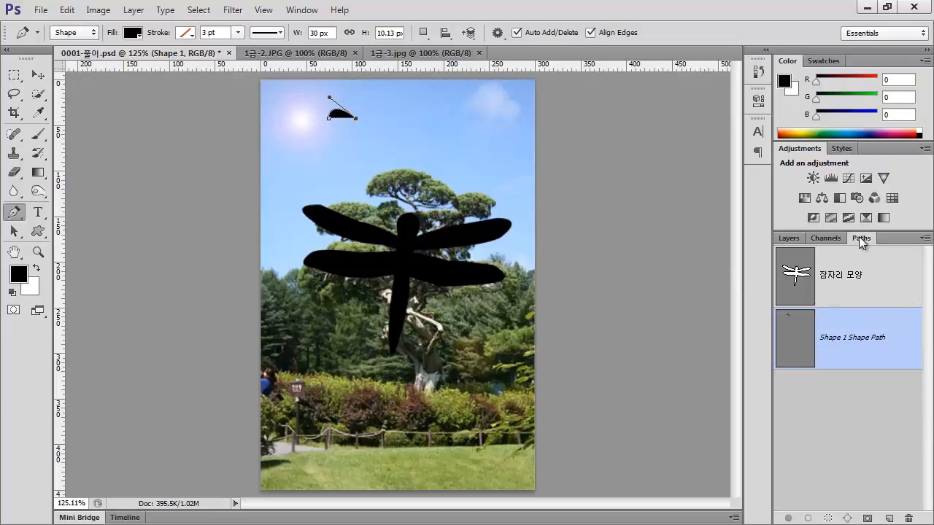
left_click(789, 235)
double_click(815, 326)
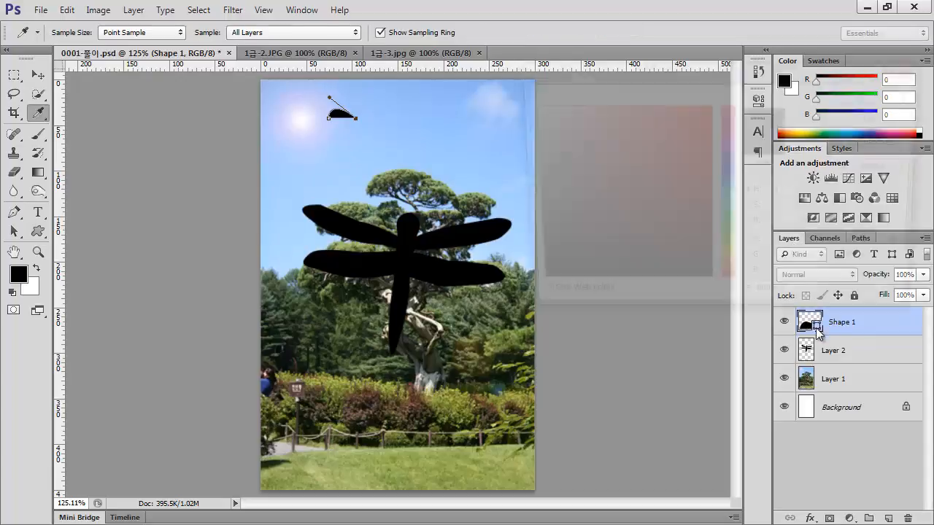
left_click(840, 116)
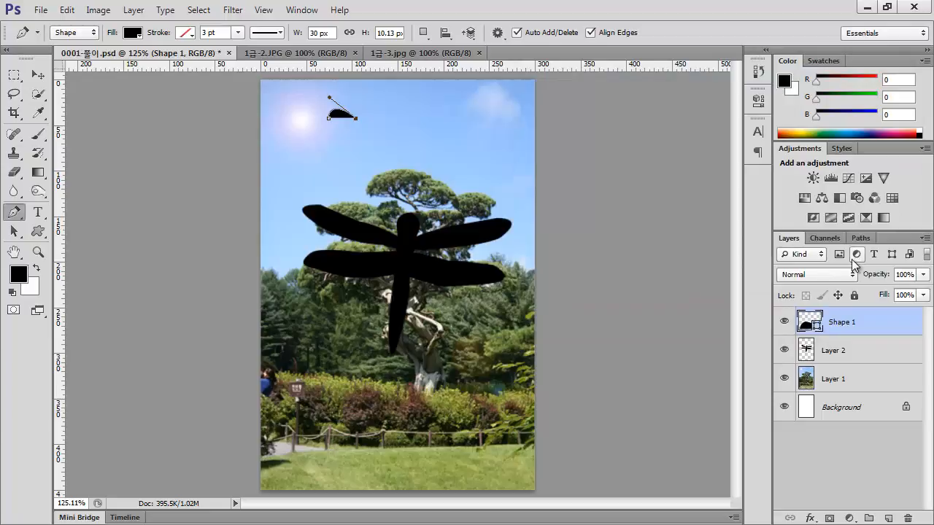
left_click(860, 238)
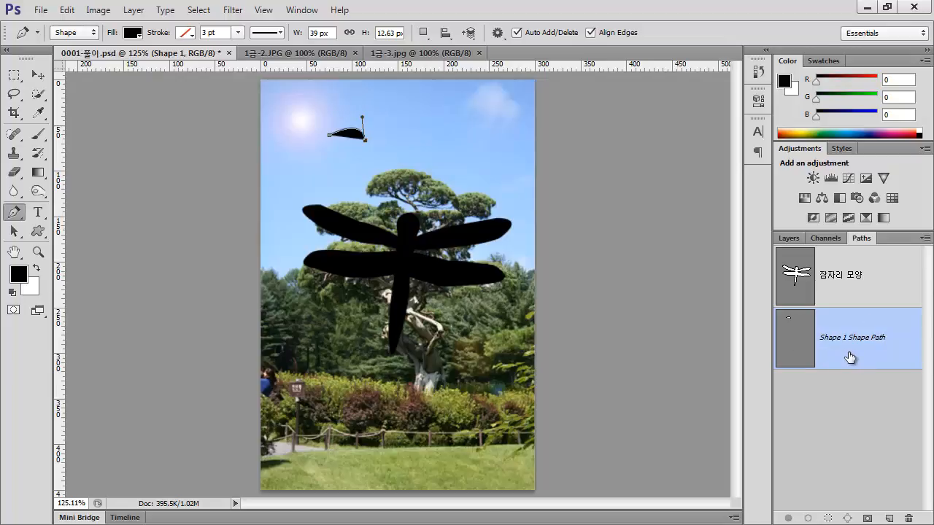
double_click(801, 342)
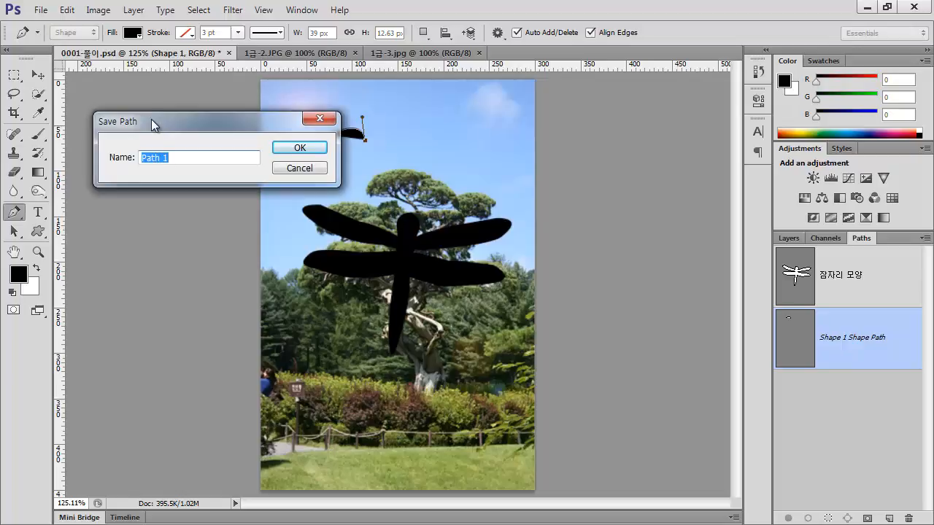
left_click_drag(151, 119, 440, 130)
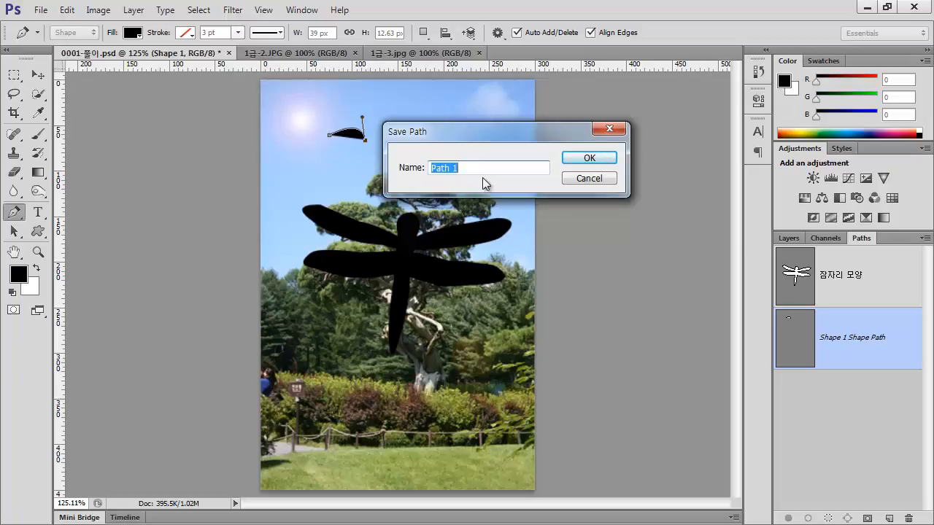
left_click(588, 188)
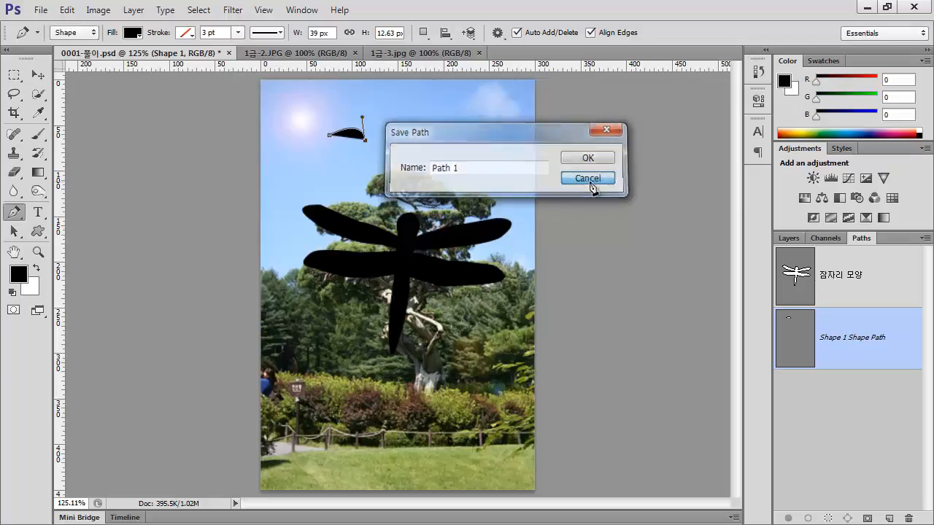
left_click(589, 178)
Delete the small pen shape through its path, return to the layer list and activate the Move tool
left_click_drag(842, 362, 905, 518)
left_click(788, 238)
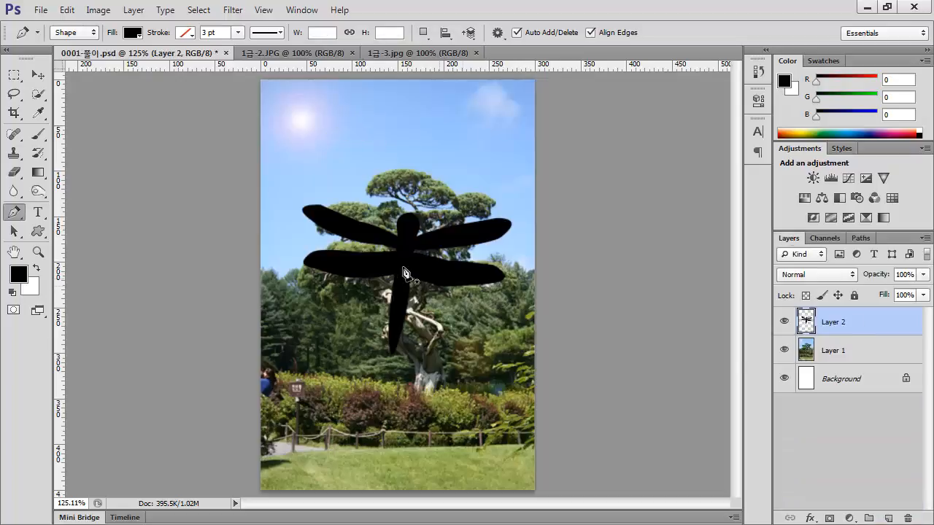
left_click(38, 74)
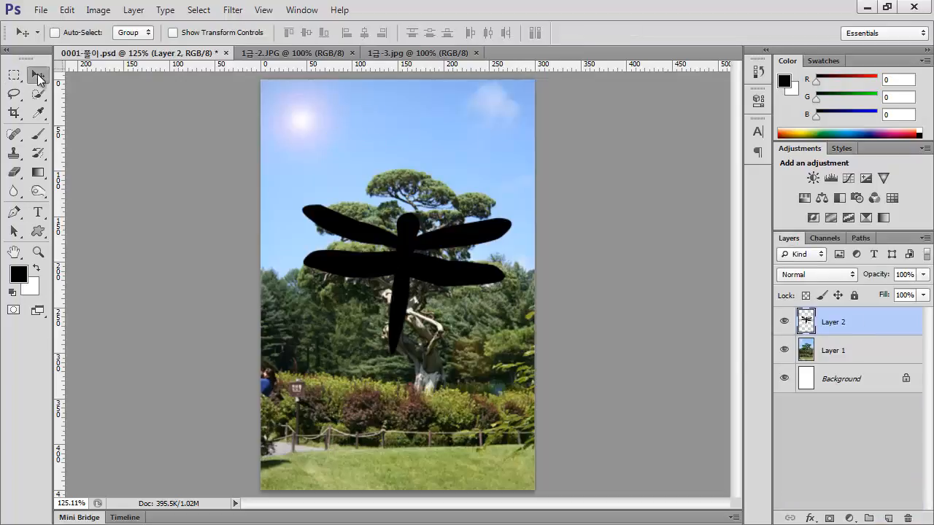
Copy the 1급-2.JPG flower photo into 0001-풀이.psd and position the white flowers over the dragonfly shape
left_click_drag(256, 51, 555, 111)
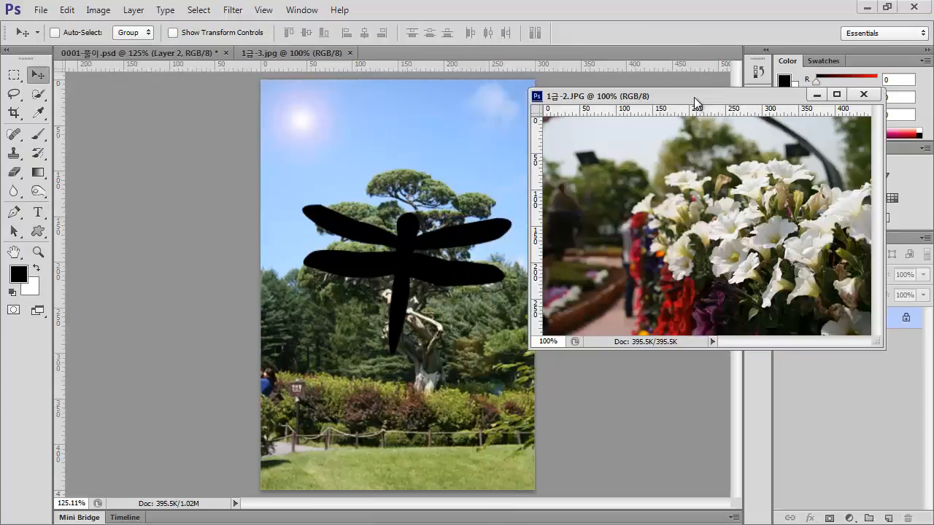
left_click_drag(694, 97, 736, 97)
left_click_drag(796, 254, 409, 254)
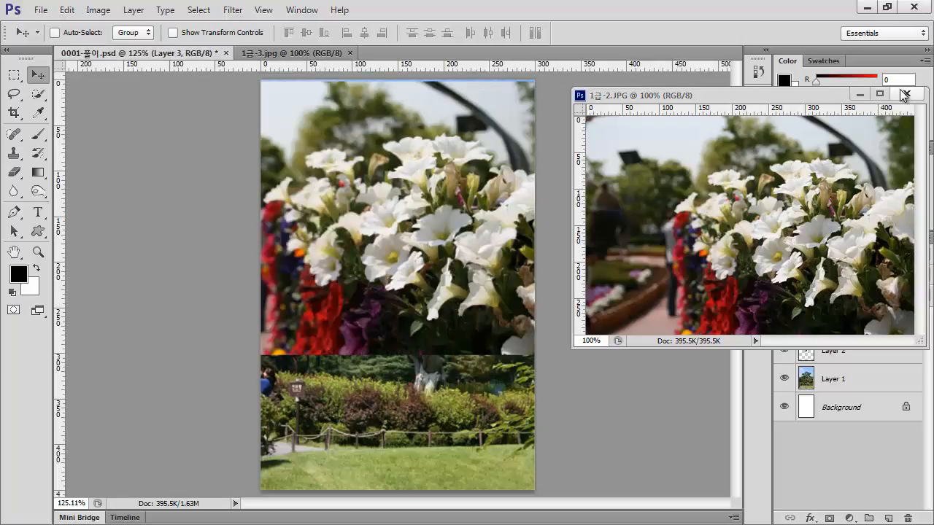
left_click(906, 94)
left_click_drag(413, 205, 429, 261)
Clip the flower photo layer to the dragonfly shape below it with a clipping mask
key("ctrl+alt+g")
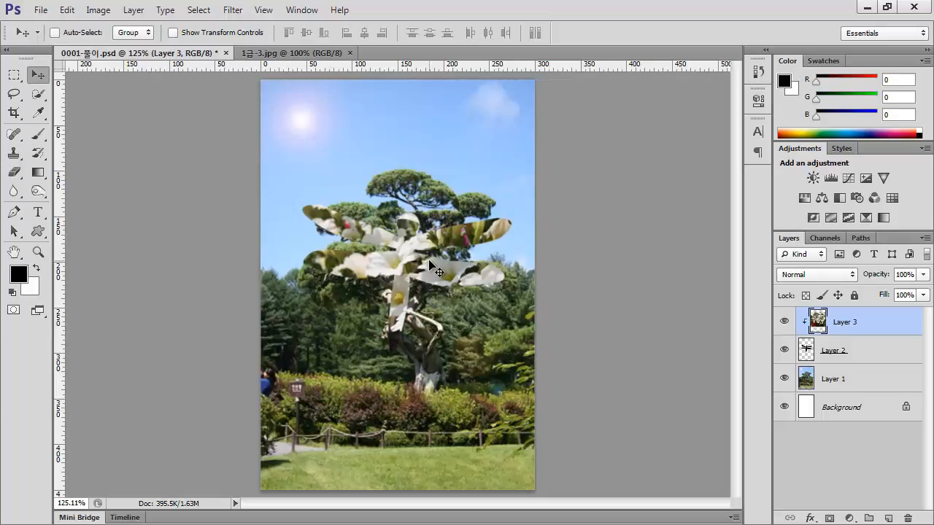
key("ctrl+alt+g")
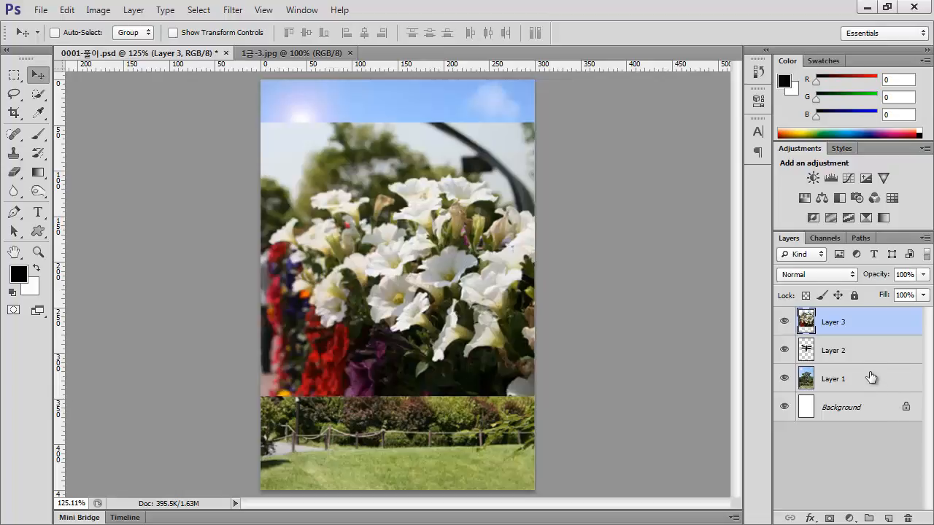
left_click(831, 332, "alt")
left_click(833, 336, "alt")
right_click(867, 325)
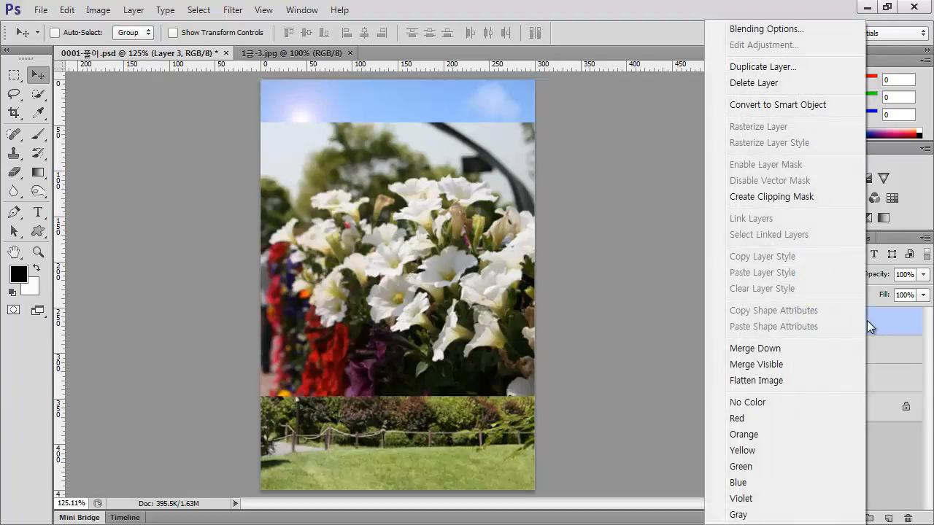
left_click(802, 197)
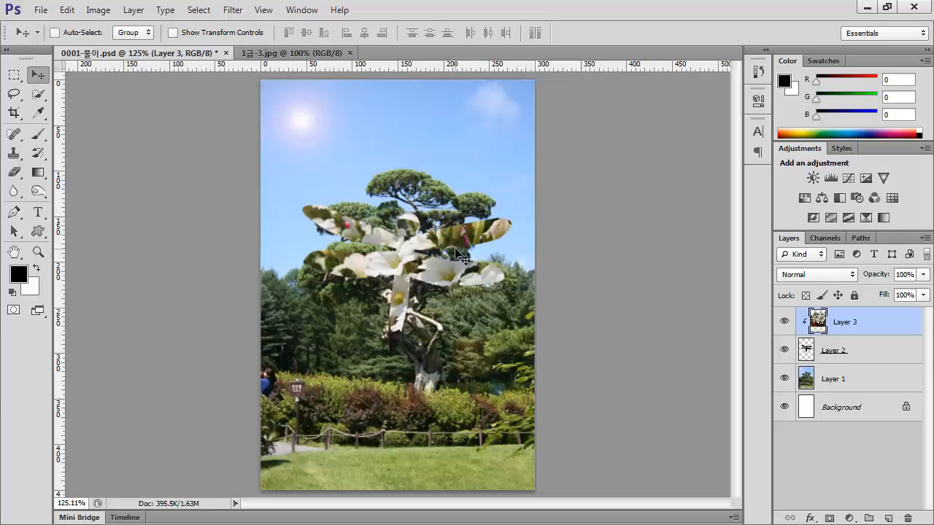
Add a Drop Shadow layer style to the dragonfly shape layer, Layer 2, keeping the default settings
left_click(861, 357)
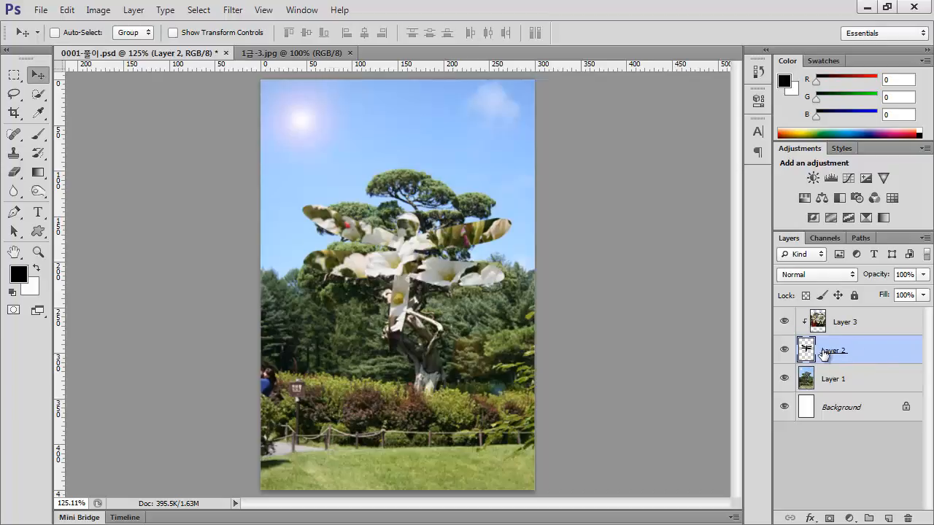
double_click(890, 350)
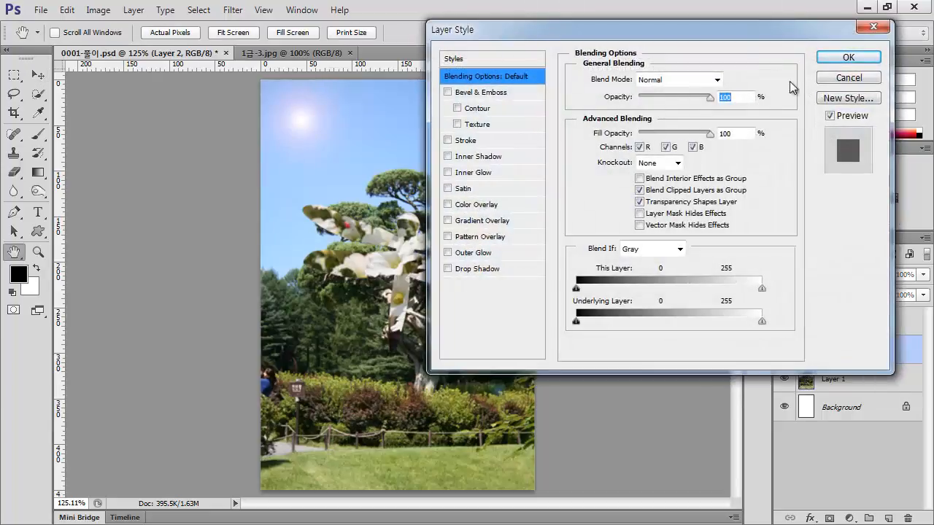
left_click_drag(739, 31, 589, 138)
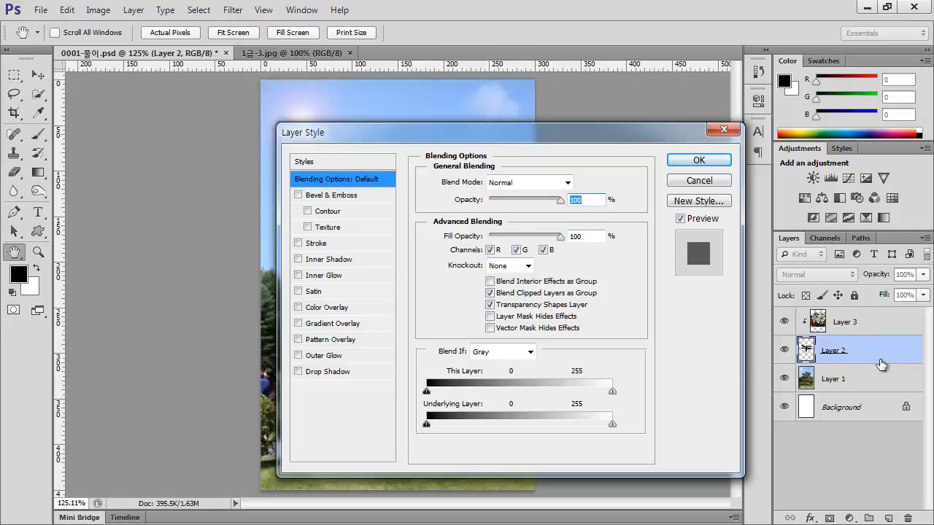
left_click_drag(537, 151, 666, 78)
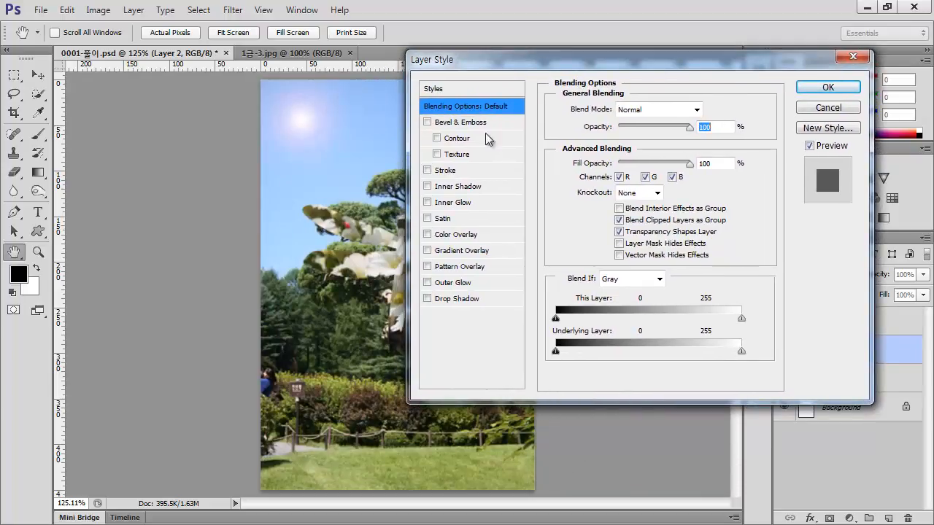
left_click(428, 298)
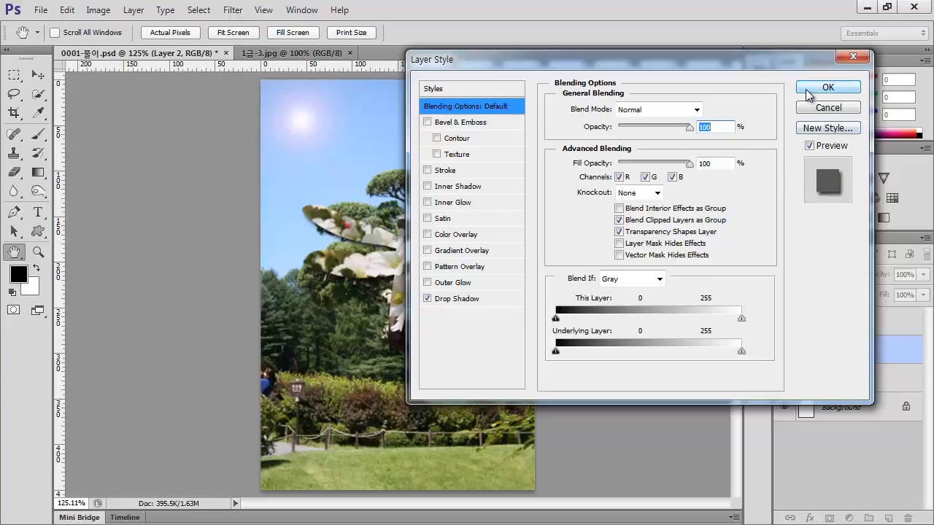
left_click(828, 87)
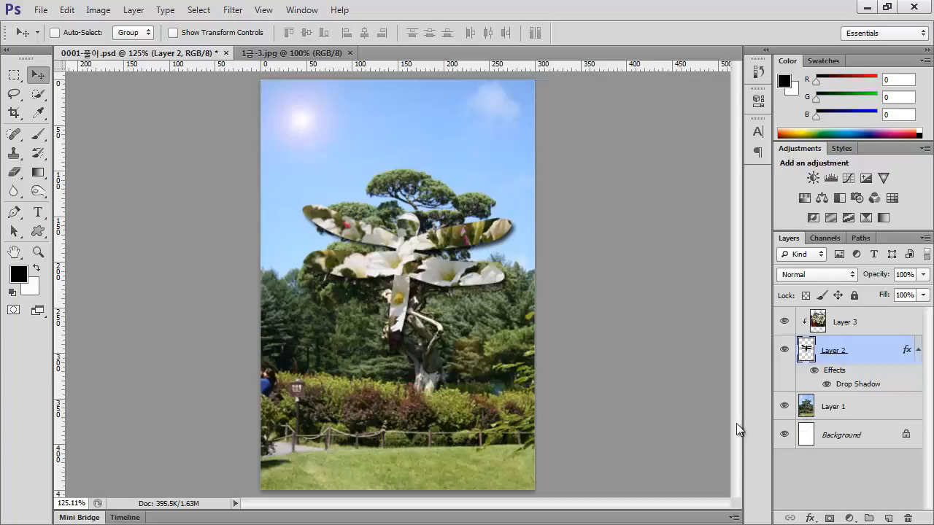
In 1급-3.jpg, select both hands and forearms with the Quick Selection tool, using brush sizes 13 and 7
left_click(295, 54)
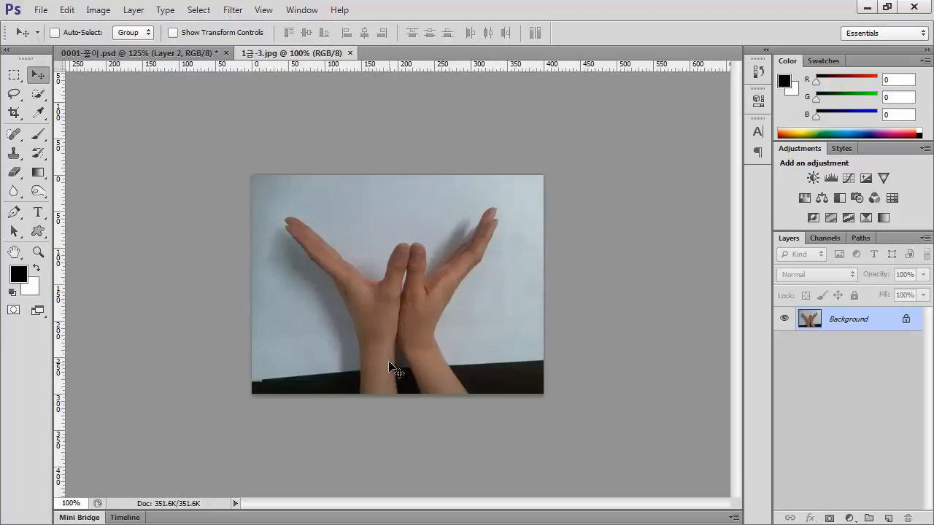
key("ctrl+0")
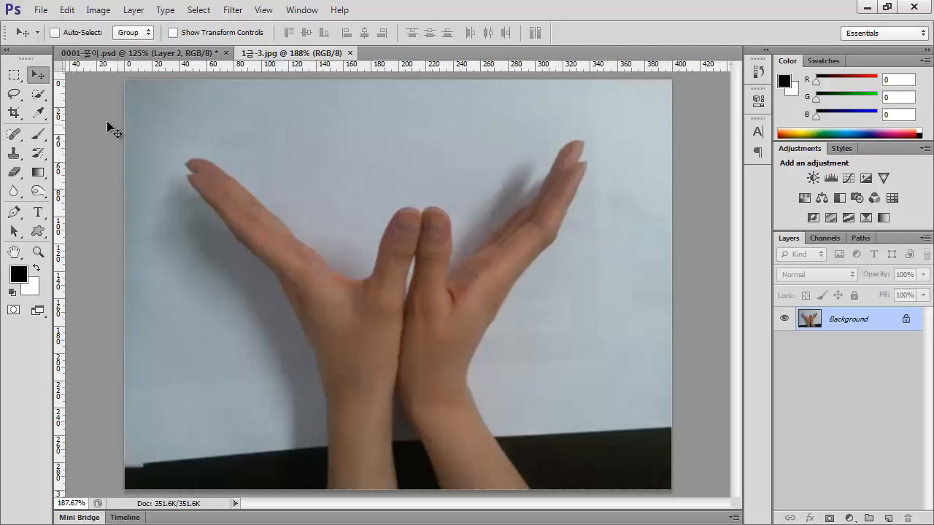
left_click(14, 94)
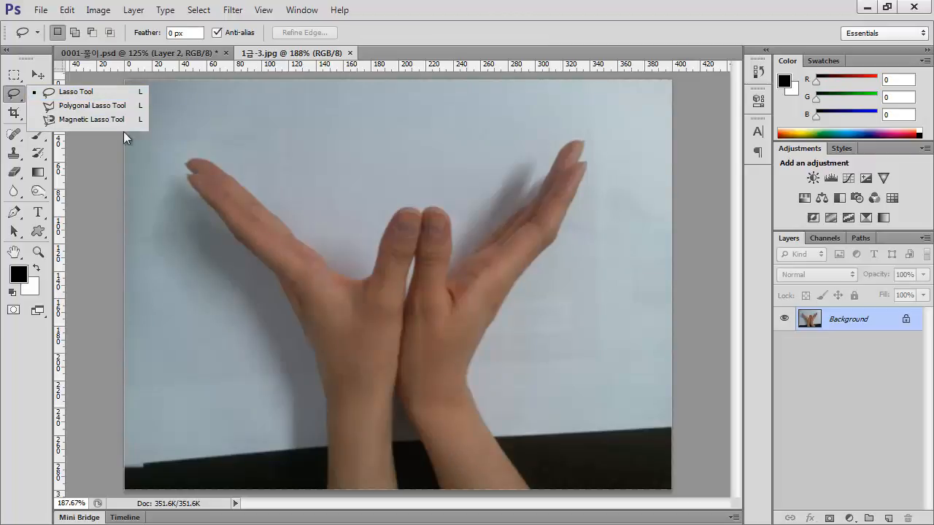
left_click(13, 95)
left_click(38, 94)
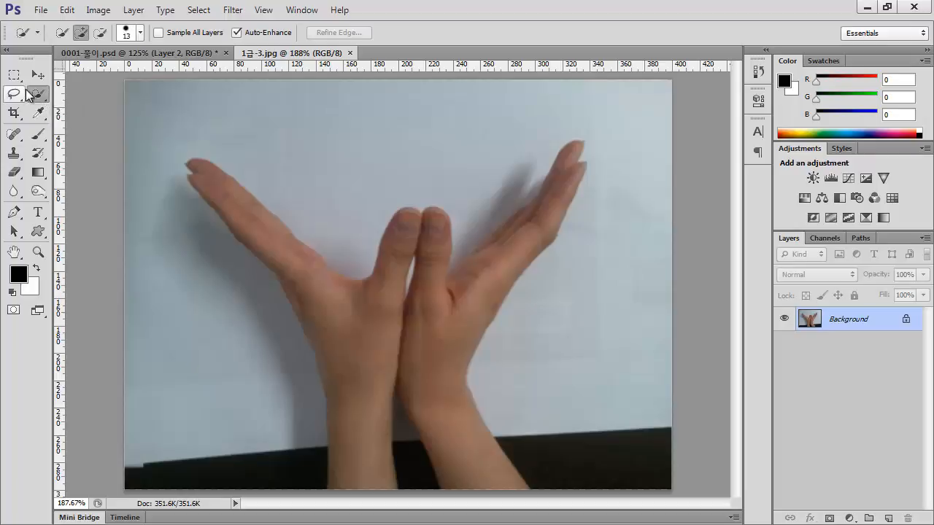
left_click(38, 94)
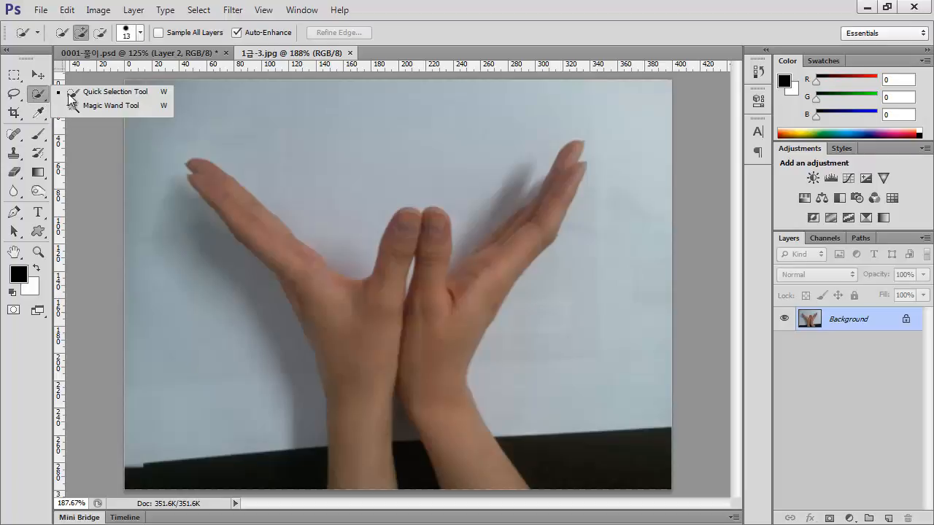
left_click(110, 97)
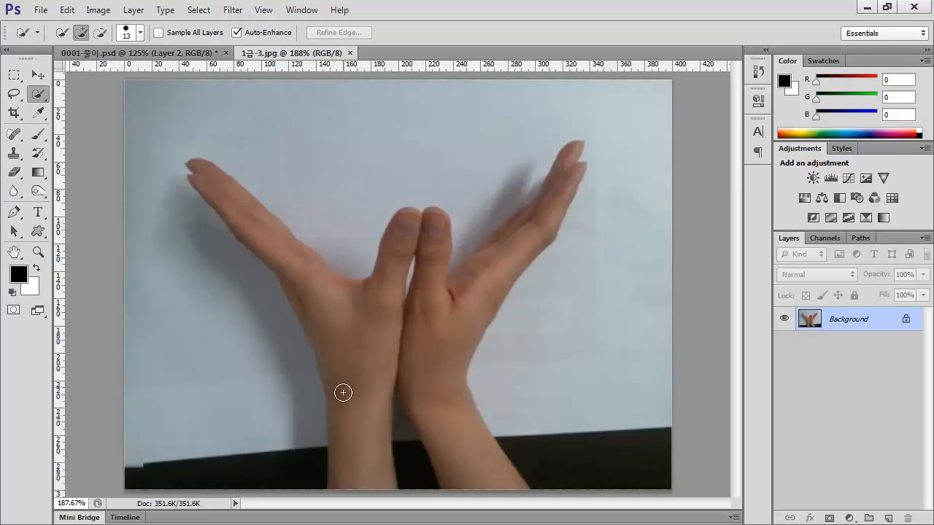
mouse_move(358, 474)
left_mouse_down()
mouse_move(356, 298)
mouse_move(312, 294)
mouse_move(284, 248)
mouse_move(237, 209)
left_mouse_up()
key("[")
key("[")
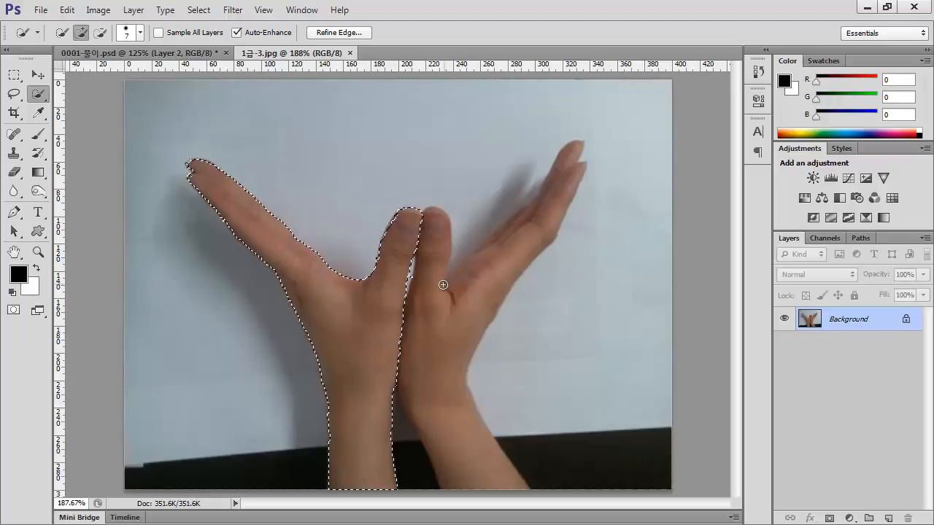
mouse_move(443, 285)
left_mouse_down()
mouse_move(428, 261)
mouse_move(435, 361)
mouse_move(455, 291)
mouse_move(549, 197)
mouse_move(517, 267)
left_mouse_up()
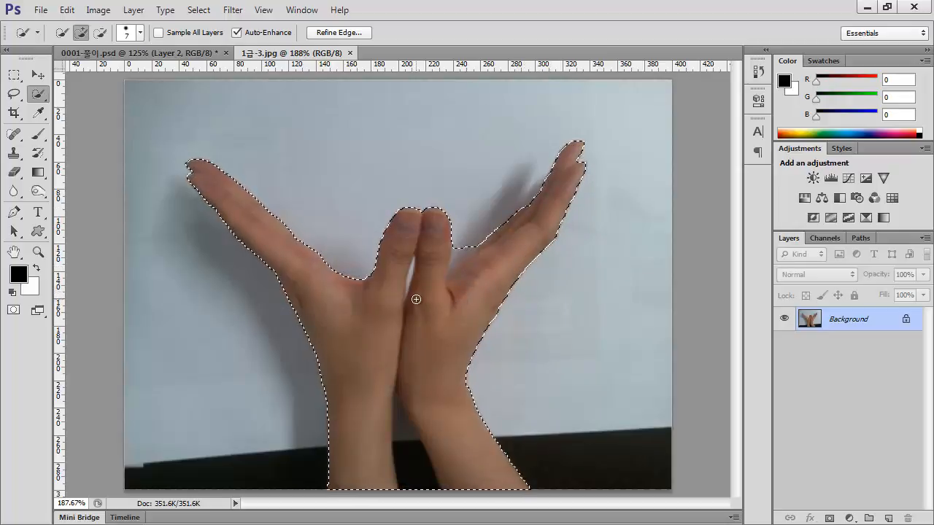
Refine the hands selection by subtracting the gaps between the forearms and between the thumbs, using small brush sizes down to 1
key("alt")
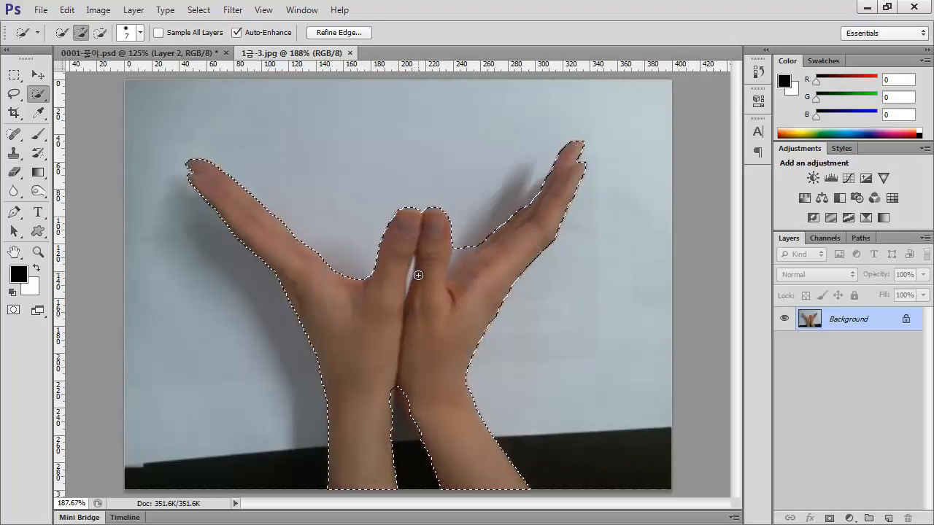
key("alt")
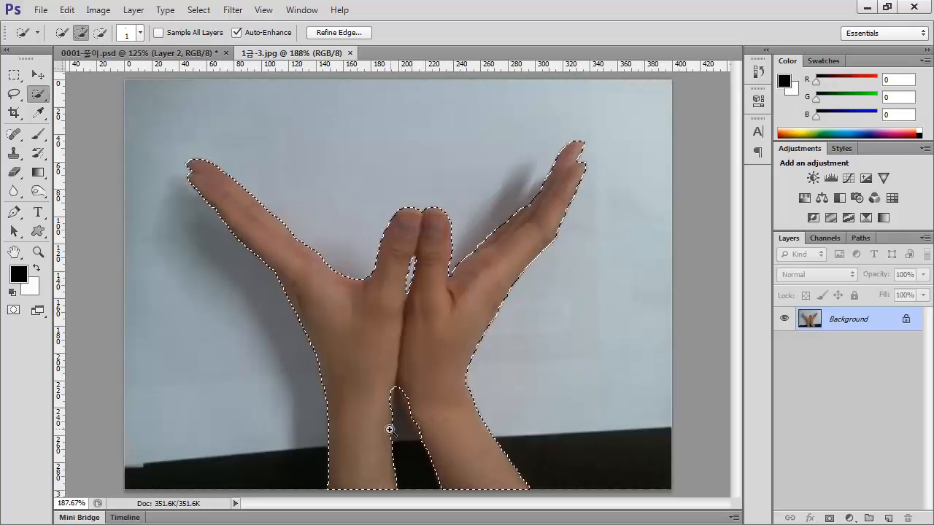
mouse_move(390, 429)
left_mouse_down()
mouse_move(412, 427)
mouse_move(402, 421)
left_mouse_up()
key("bracketright")
key("bracketright")
key("bracketright")
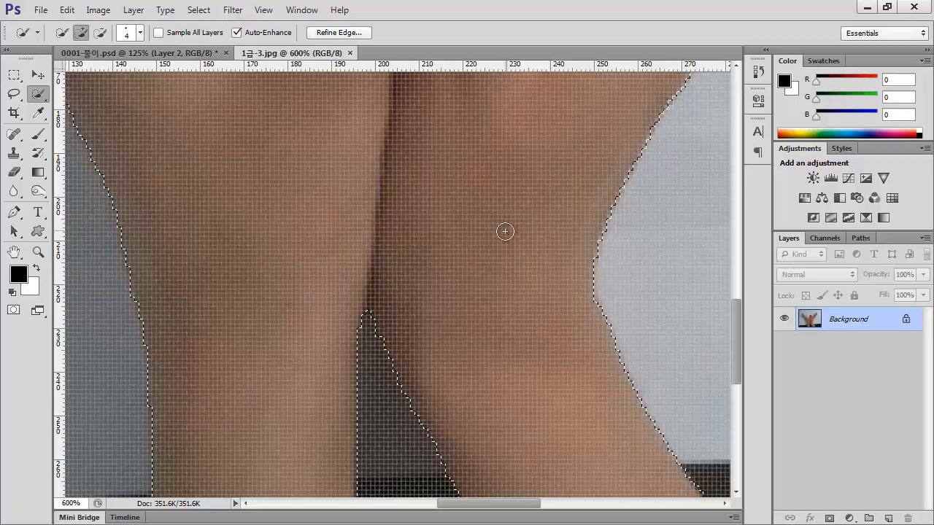
left_click_drag(496, 146, 438, 259)
key("ctrl+r")
mouse_move(448, 200)
left_mouse_down()
mouse_move(444, 444)
mouse_move(527, 221)
mouse_move(467, 310)
left_mouse_up()
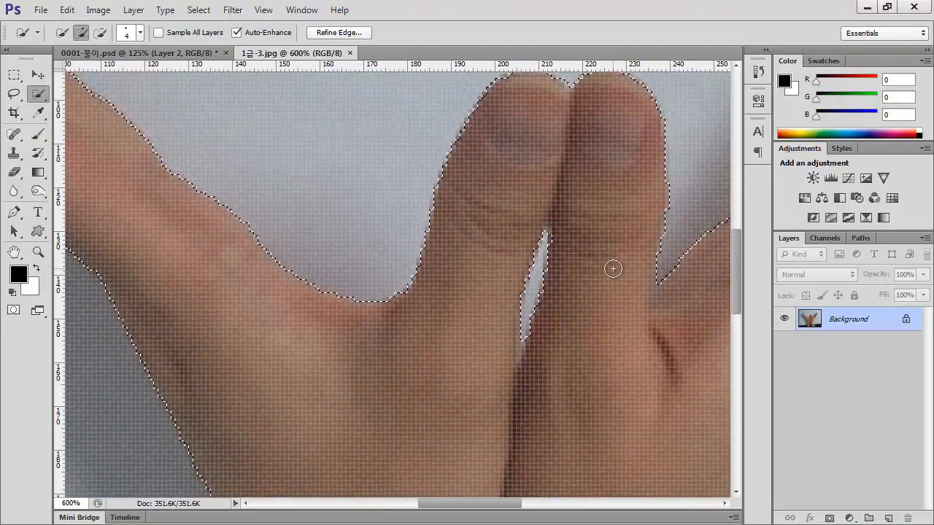
key("ctrl+0")
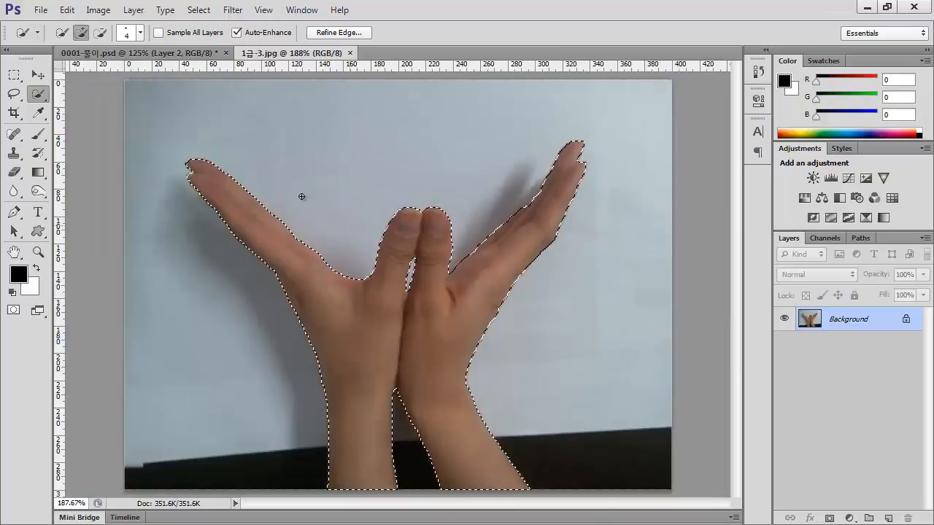
Place two copies of the selected hands from 1급-3.jpg into 0001-풀이.psd, directly above the dragonfly shape layer
left_click(38, 74)
left_click_drag(281, 54, 549, 67)
left_click_drag(758, 321, 391, 293)
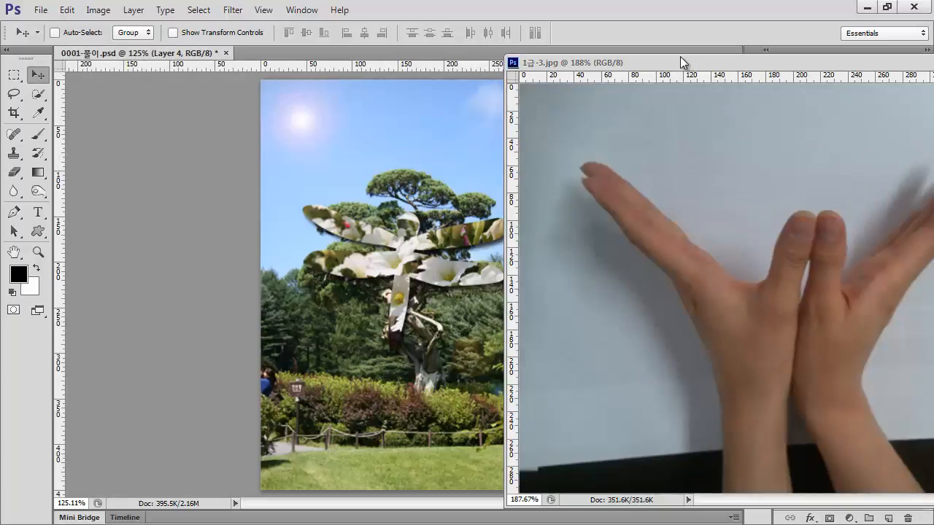
mouse_move(680, 63)
left_mouse_down()
mouse_move(933, 93)
mouse_move(933, 71)
mouse_move(708, 79)
mouse_move(694, 53)
left_mouse_up()
left_click_drag(751, 281, 351, 261)
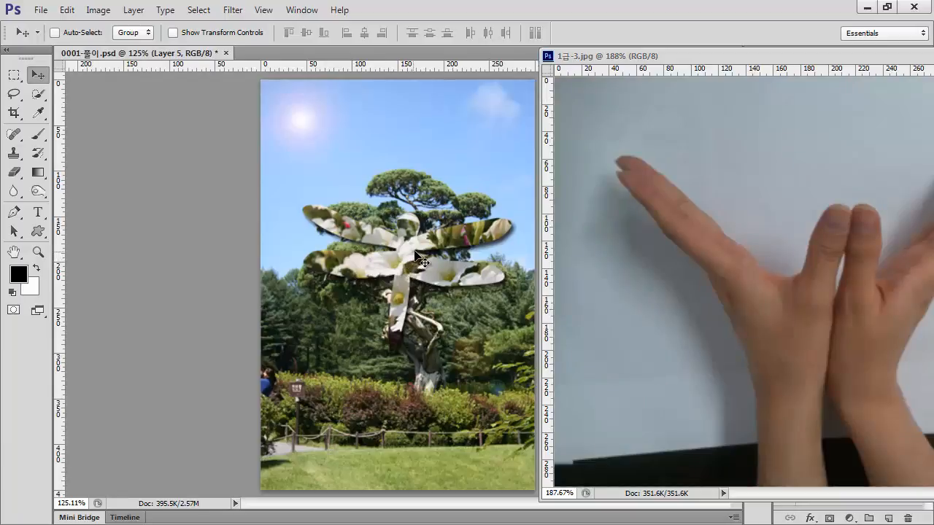
Try adding a third copy of the hands to 0001-풀이.psd and undo it
left_click(807, 76)
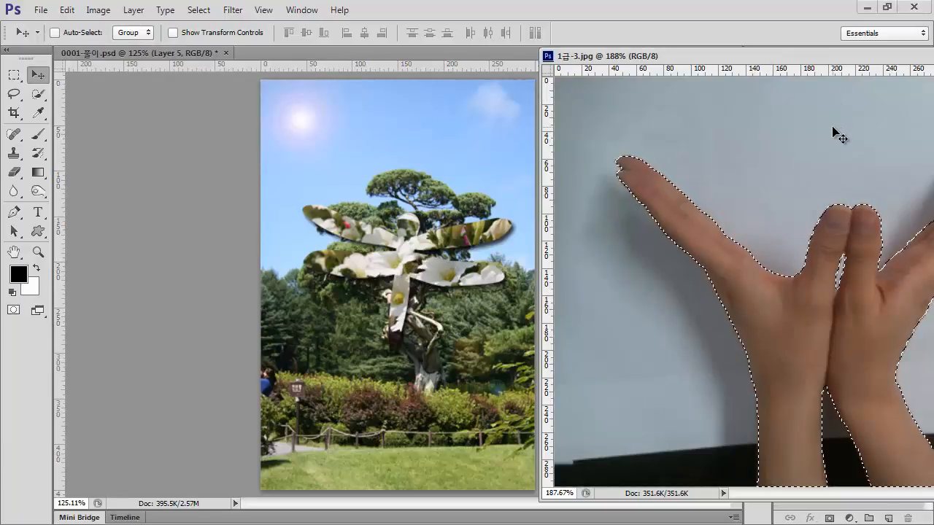
left_click(442, 48)
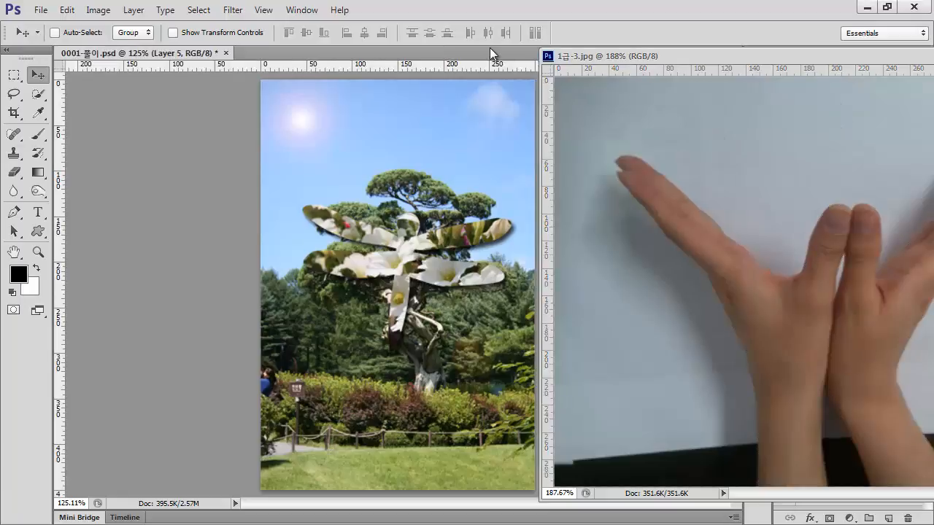
left_click_drag(617, 58, 933, 83)
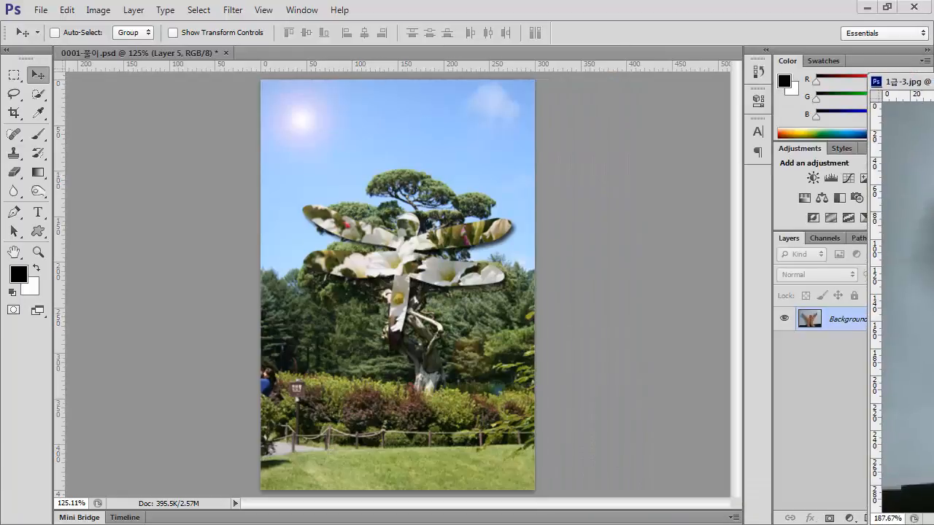
left_click(596, 287)
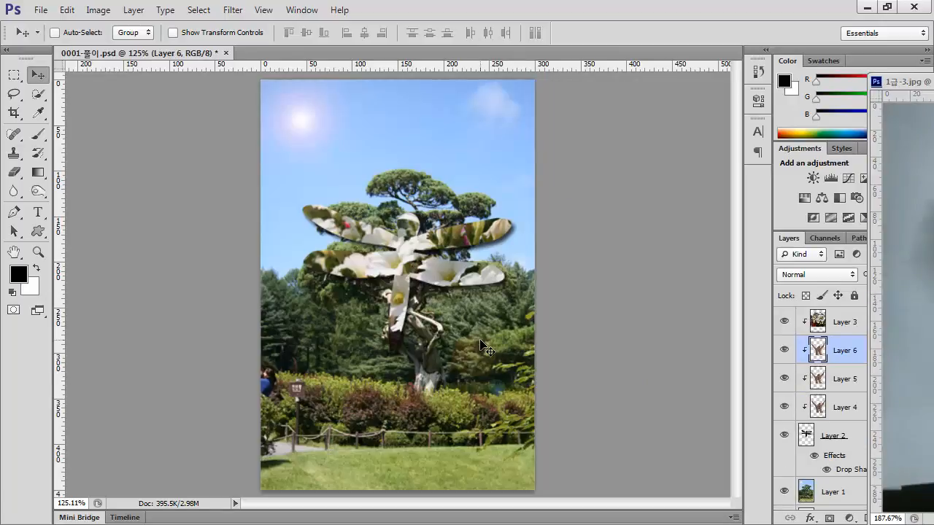
key("ctrl+v")
key("ctrl+z")
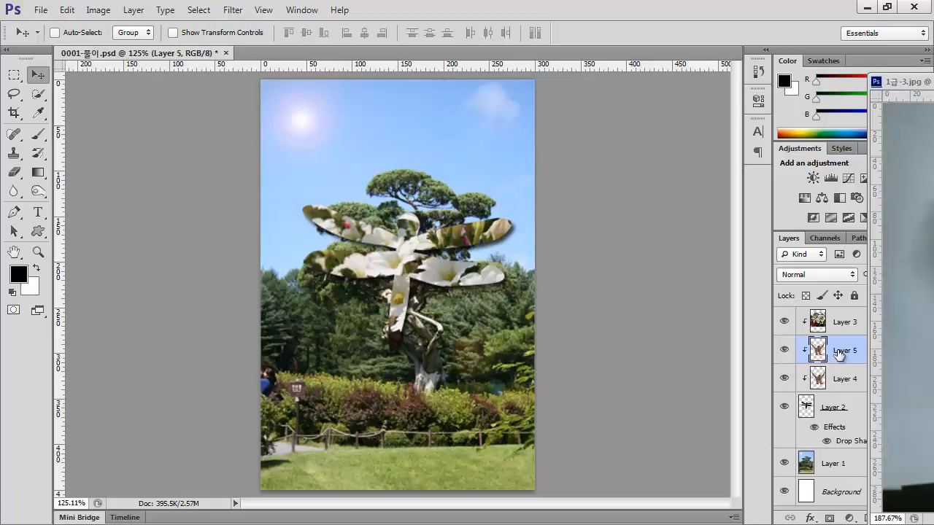
Minimize the 1급-3.jpg window and move the hands layer, Layer 5, above the flower layer, Layer 3
left_click_drag(905, 81, 536, 93)
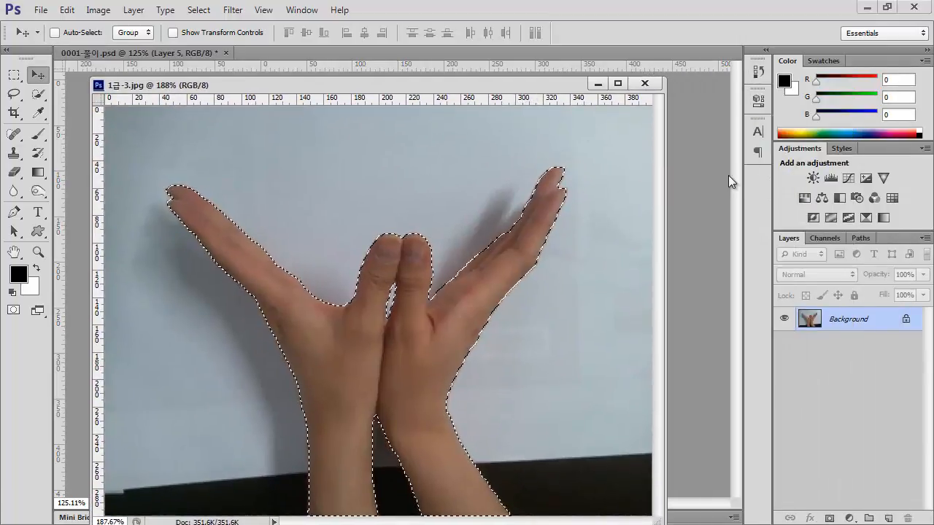
left_click(598, 83)
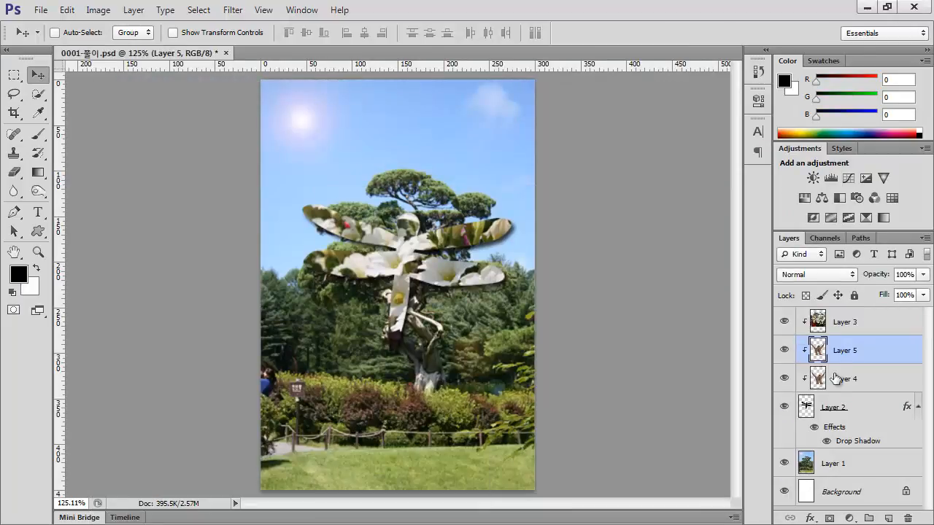
left_click_drag(843, 354, 845, 322)
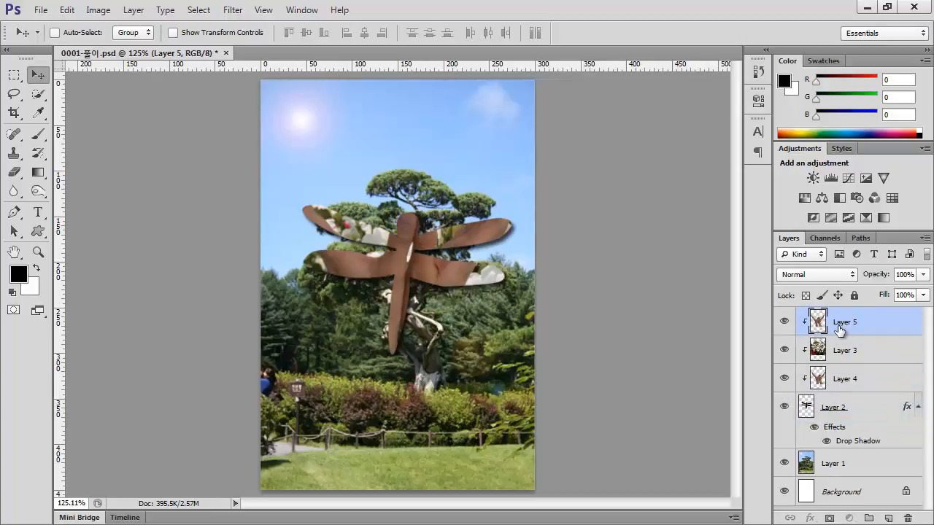
Release Layer 5 from the clipping mask and delete the spare hands layer, Layer 4
right_click(839, 328)
left_click(790, 197)
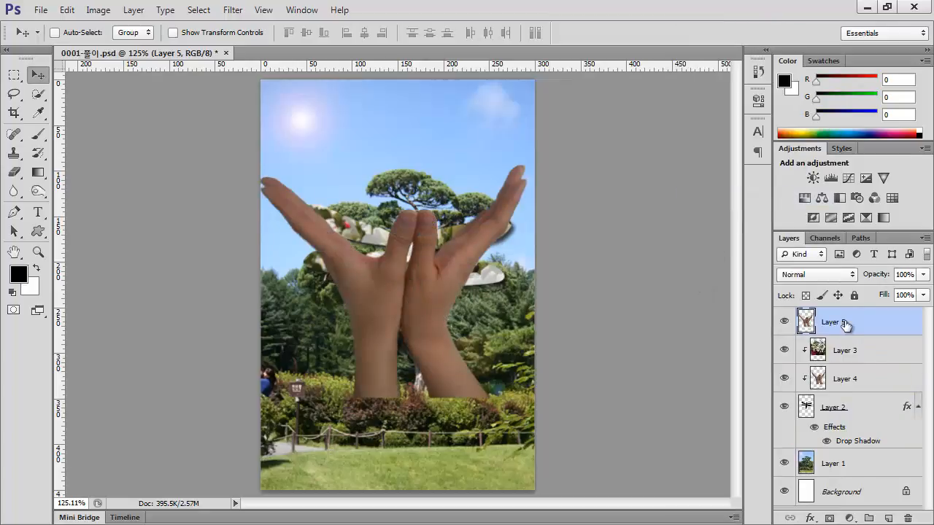
left_click(843, 384)
right_click(843, 383)
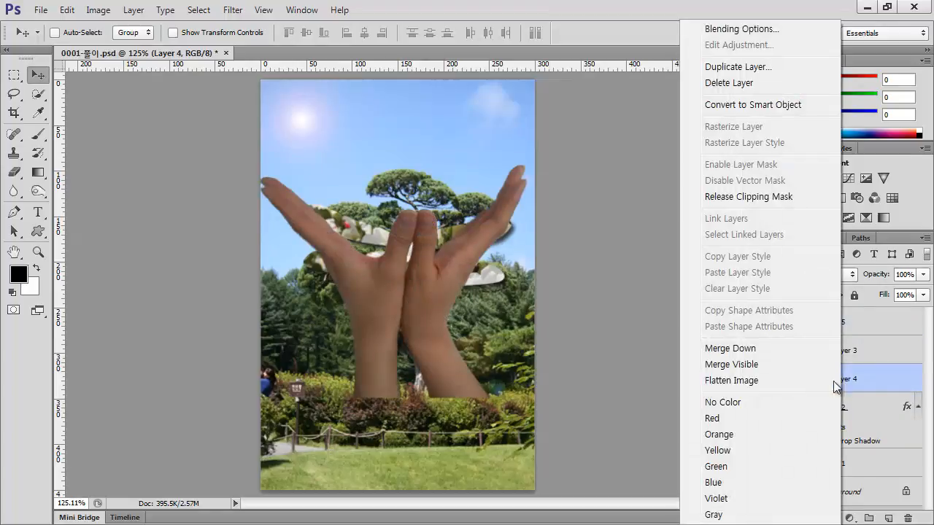
left_click(861, 381)
left_click_drag(861, 381, 908, 518)
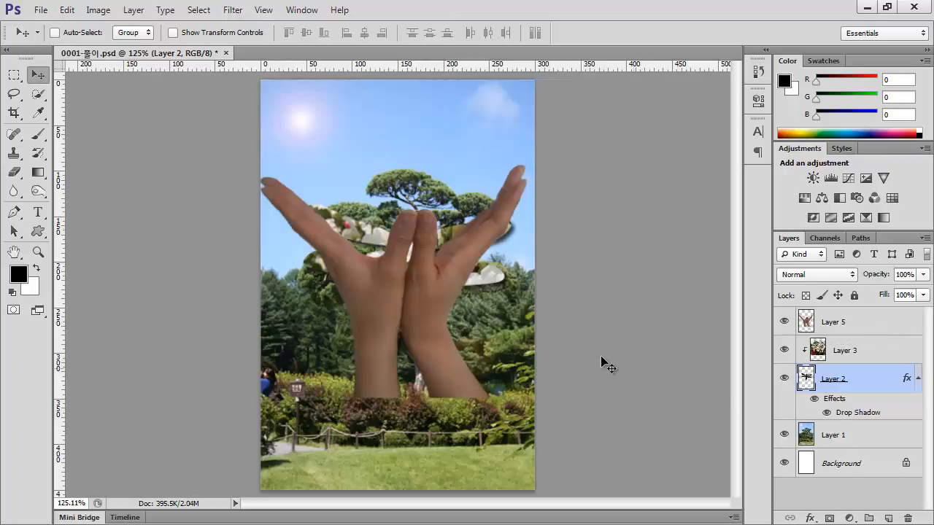
left_click_drag(428, 291, 424, 346)
key("ctrl+z")
Add a Drop Shadow with 75% opacity, 120° angle, 5 px distance and 5 px size to the hands layer, Layer 5
left_click(858, 331)
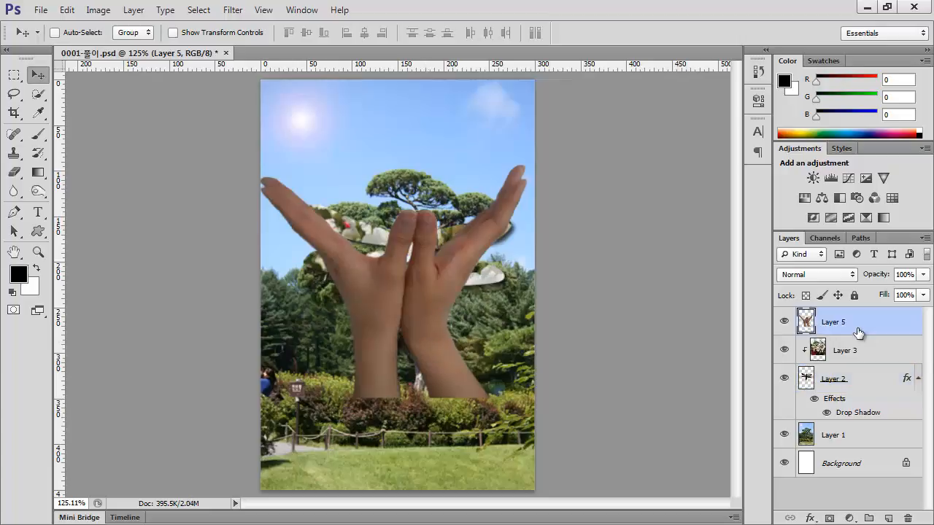
double_click(901, 329)
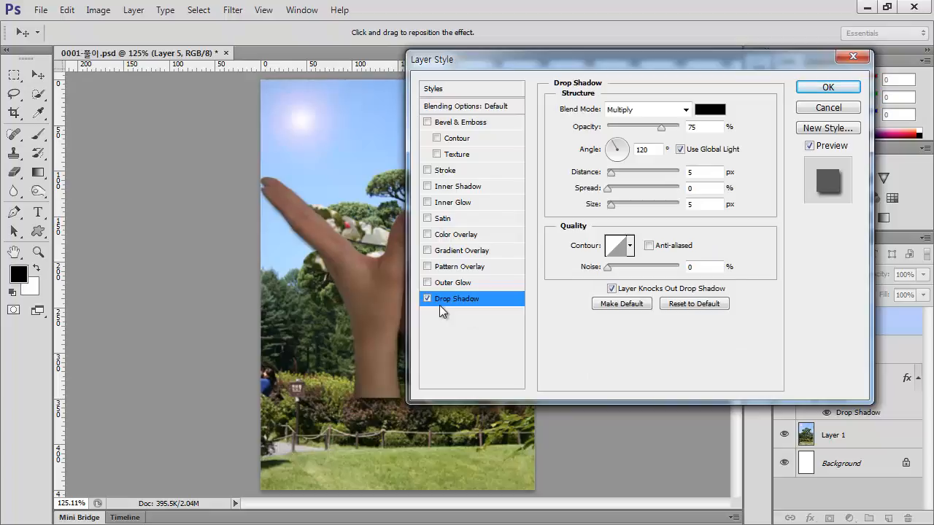
left_click(828, 89)
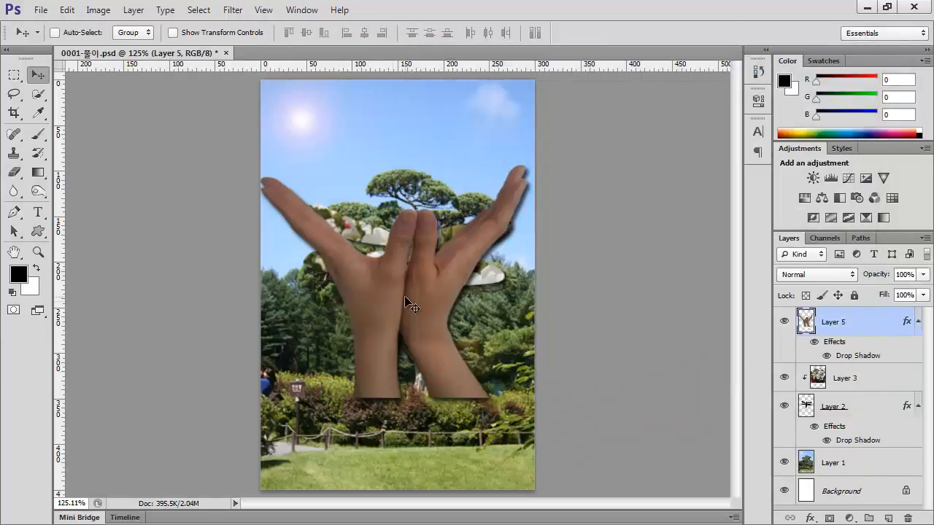
Move the hands down to the lower edge of the canvas and adjust their placement with Free Transform
left_click_drag(404, 301, 408, 434)
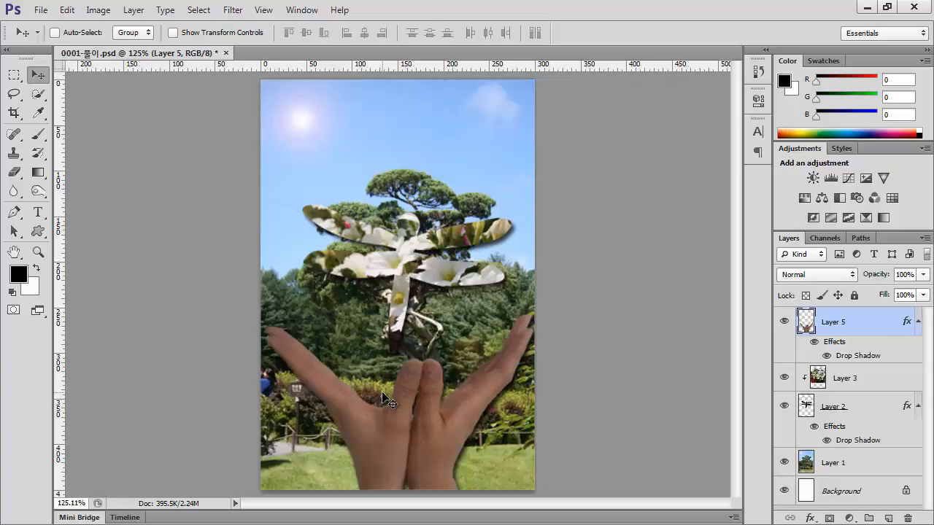
key("ctrl+t")
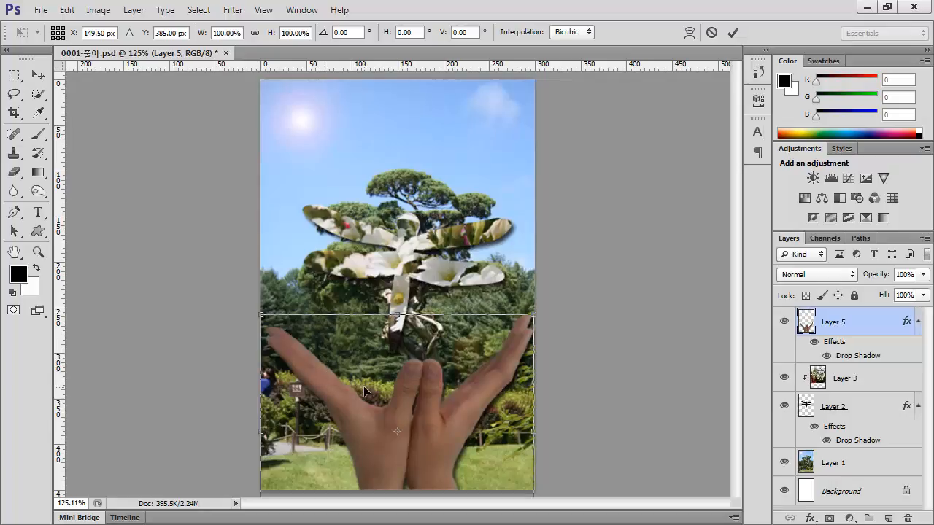
key("Return")
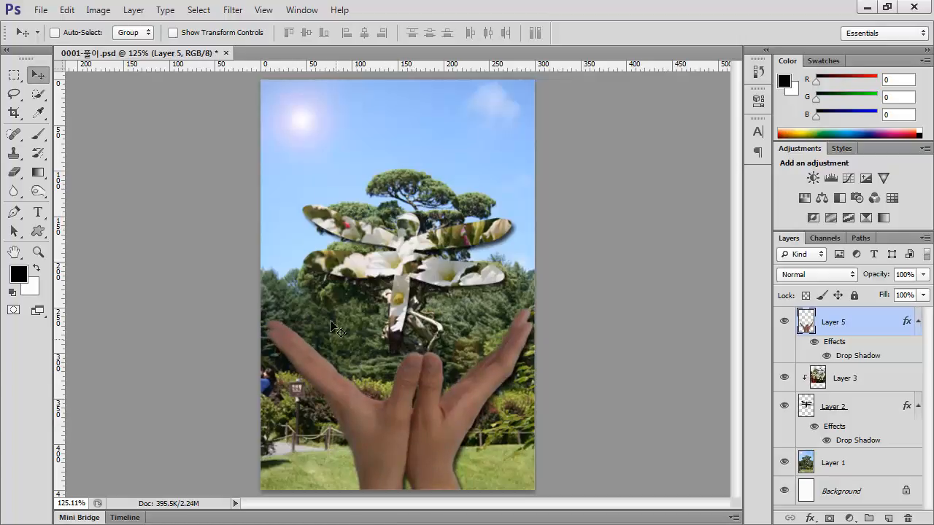
left_click(38, 94)
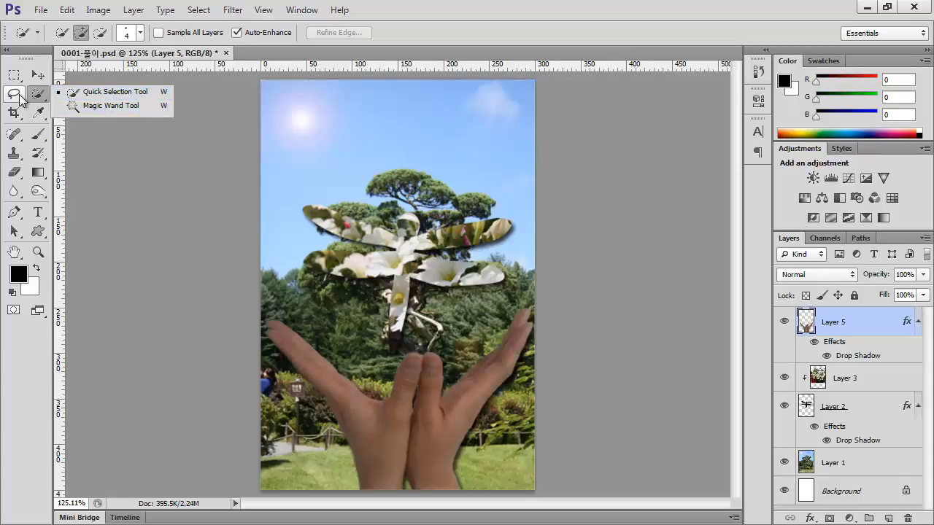
left_click(18, 96)
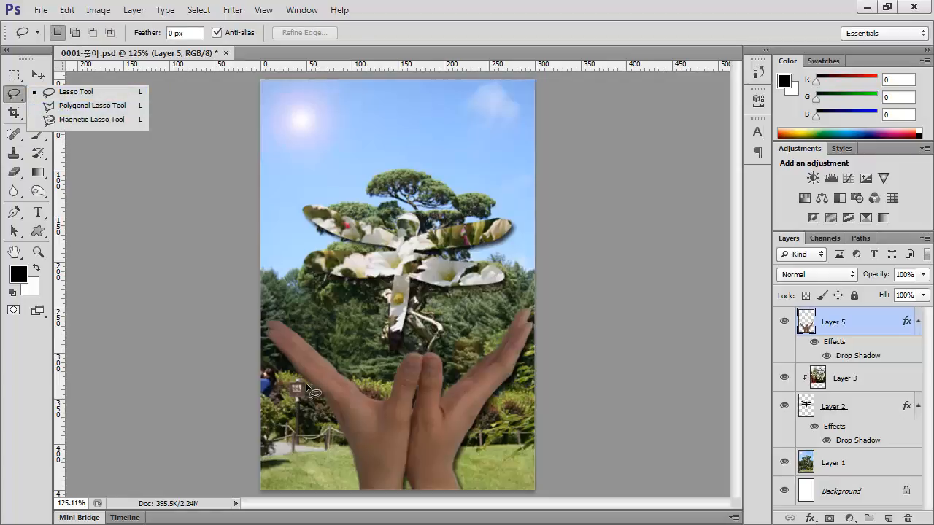
left_click(492, 14)
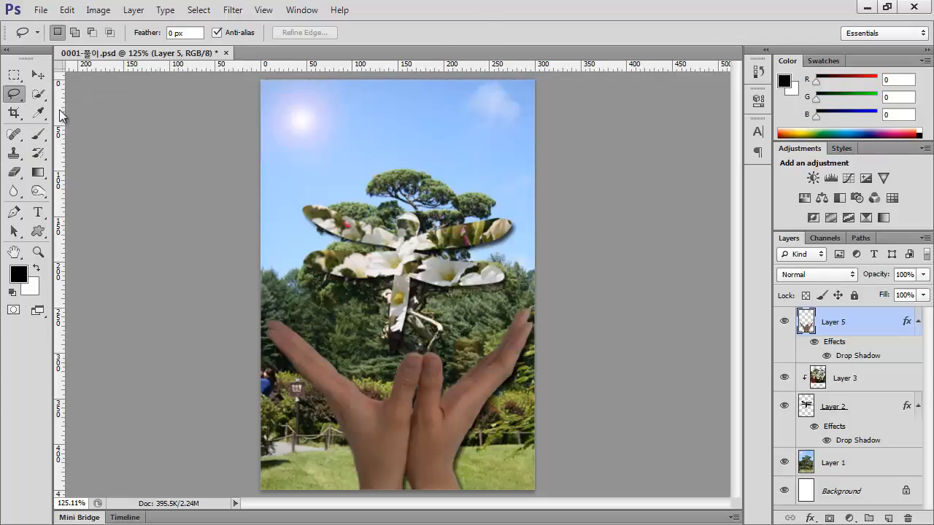
left_click(38, 74)
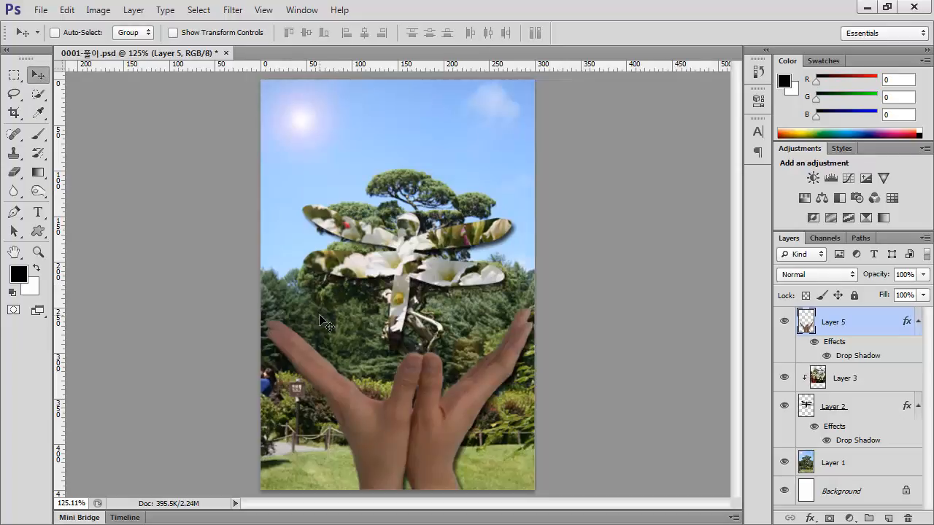
Choose the butterfly as the shape for the Custom Shape tool
left_click(38, 232)
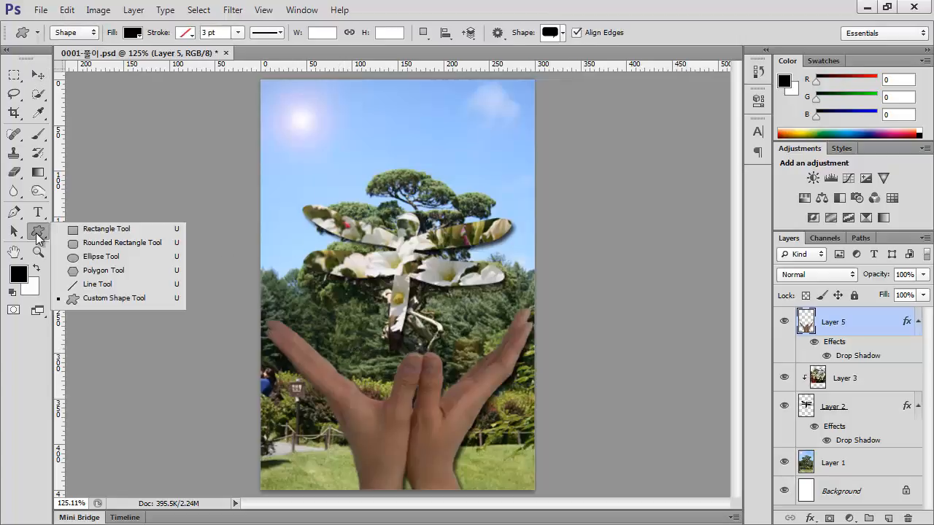
left_click(112, 304)
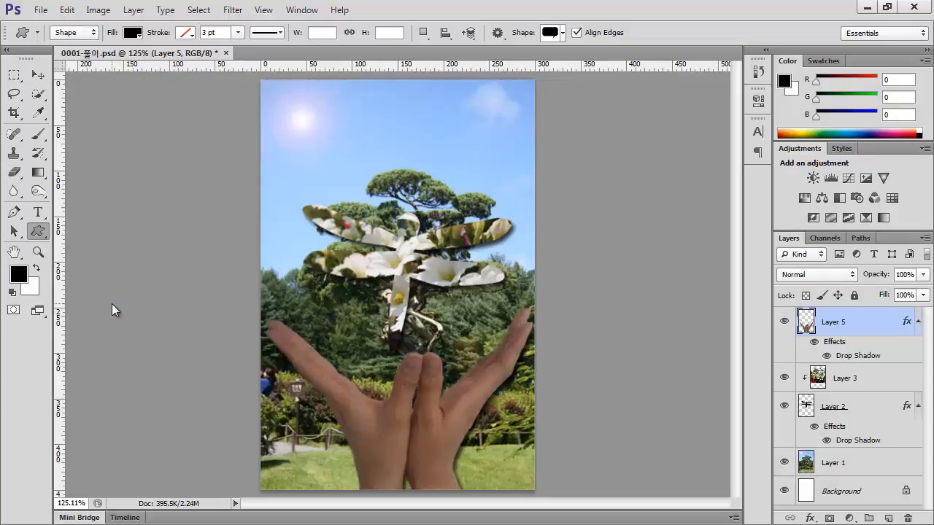
left_click(562, 35)
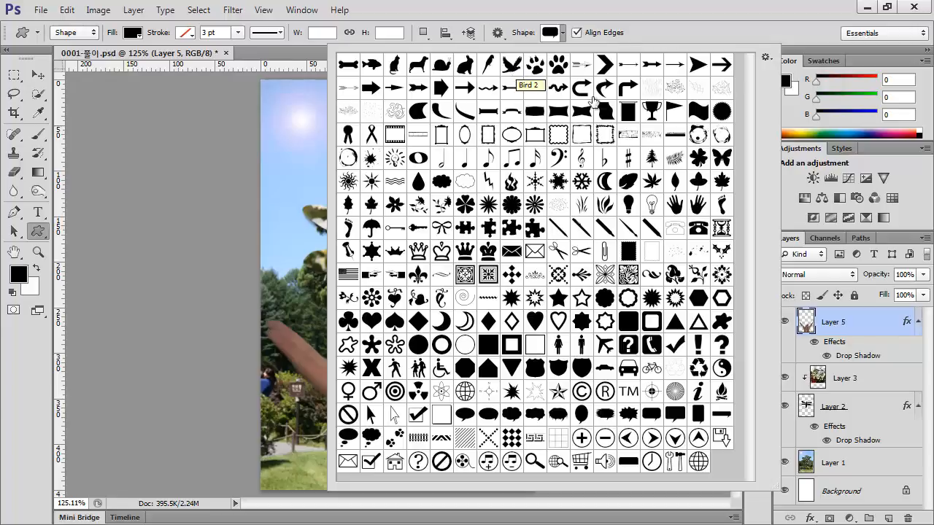
left_click(725, 164)
double_click(722, 160)
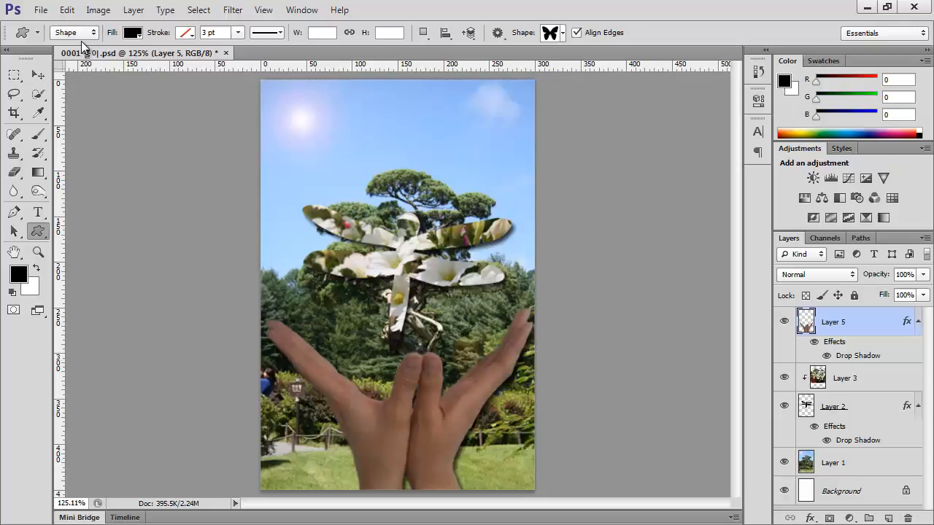
Set the foreground colour to cc6633 and draw a butterfly of about 70 × 61 px in the sky above the tree
left_click(137, 35)
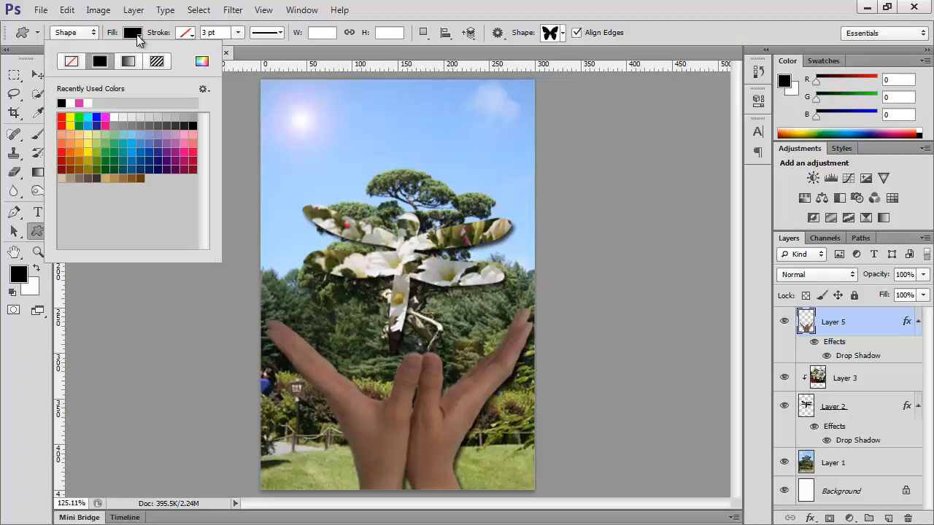
left_click(136, 34)
left_click(134, 33)
left_click(21, 273)
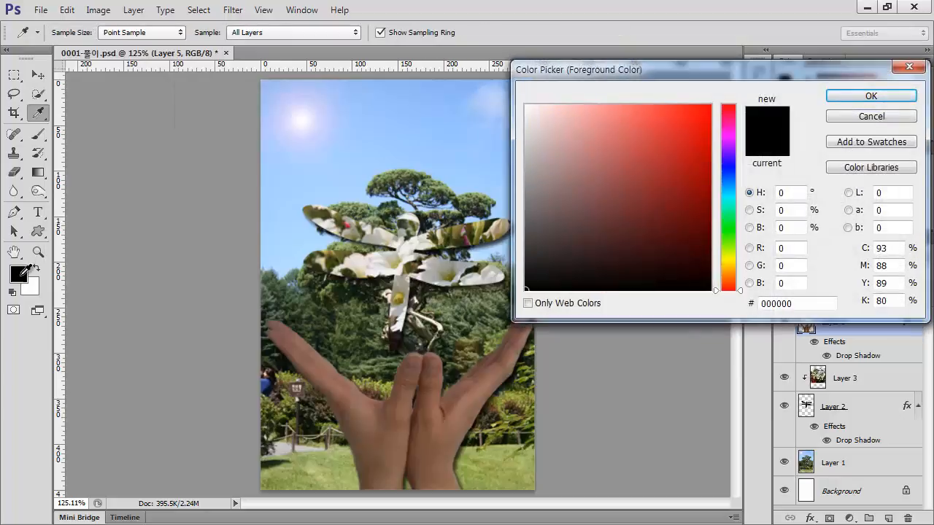
left_click_drag(817, 300, 649, 299)
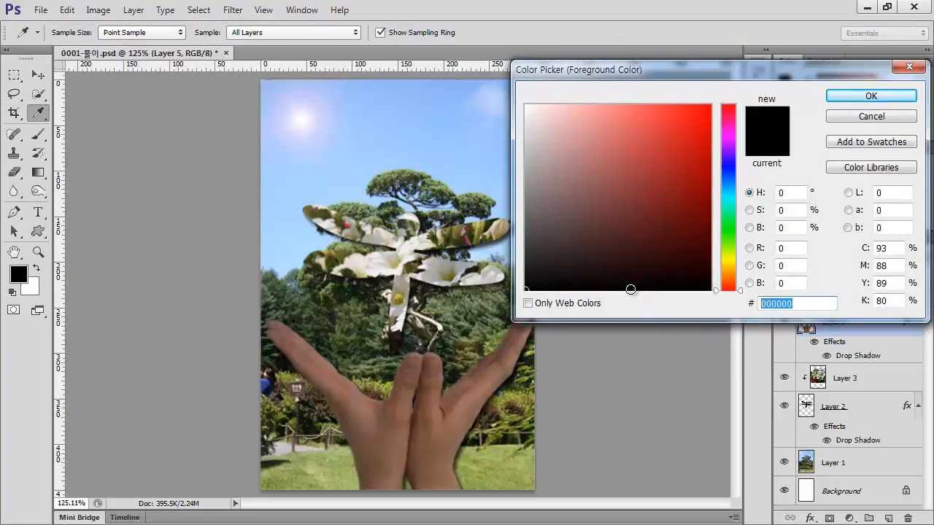
type("cc6633")
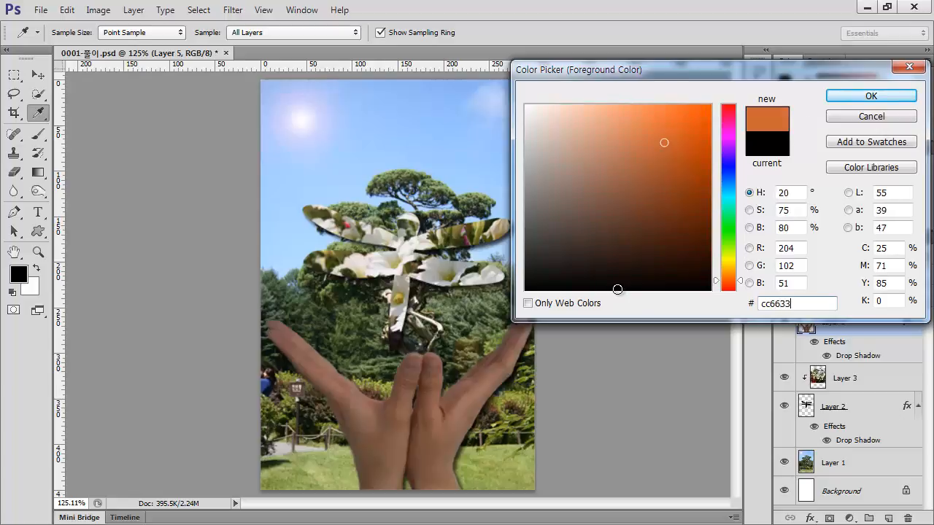
left_click(852, 102)
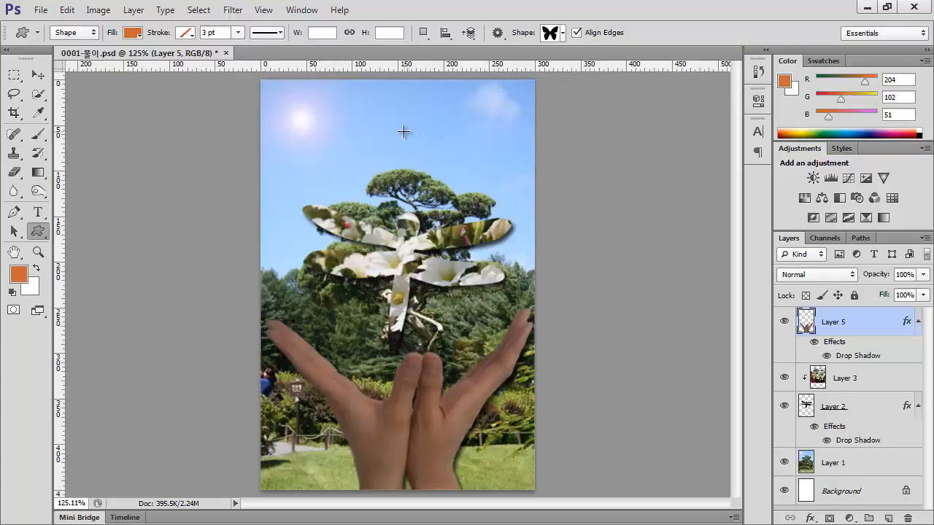
left_click_drag(405, 124, 469, 178)
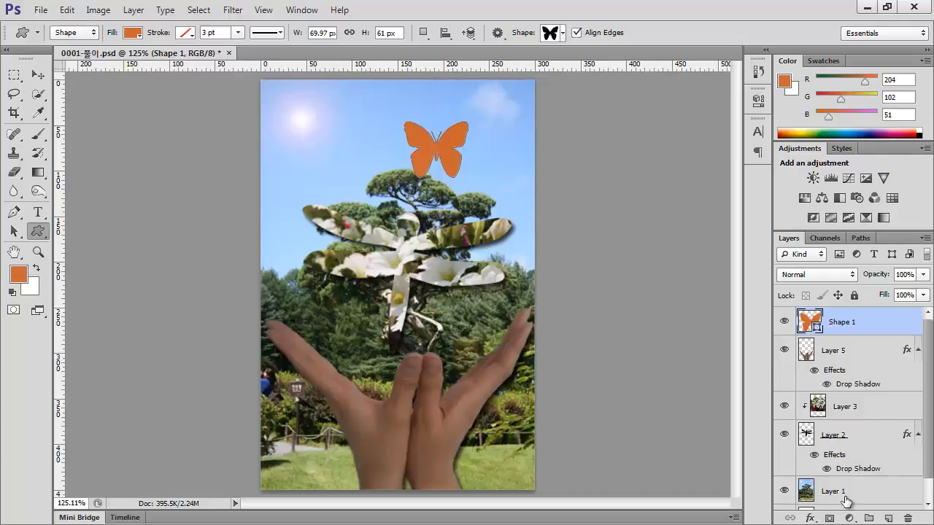
Add a Stroke effect to the butterfly shape layer and set its size to 2 px
double_click(885, 327)
left_click_drag(585, 62, 692, 32)
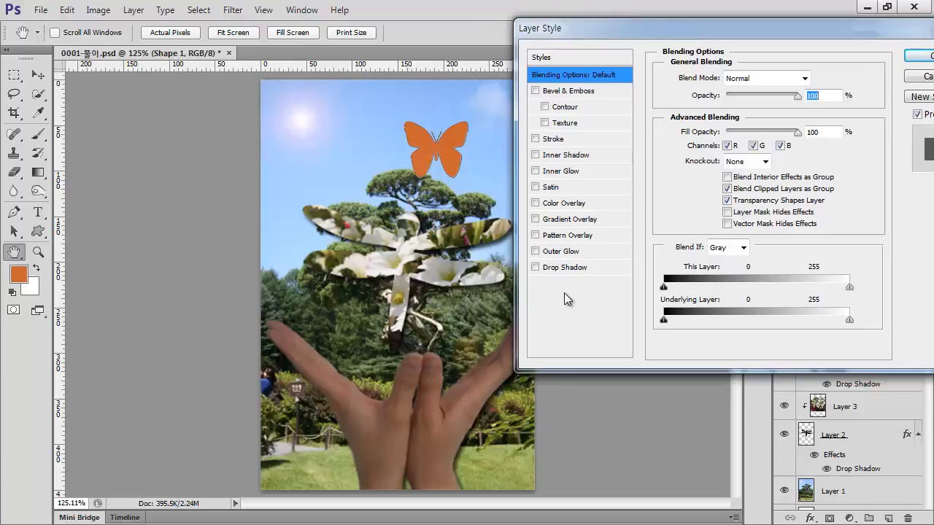
left_click(536, 139)
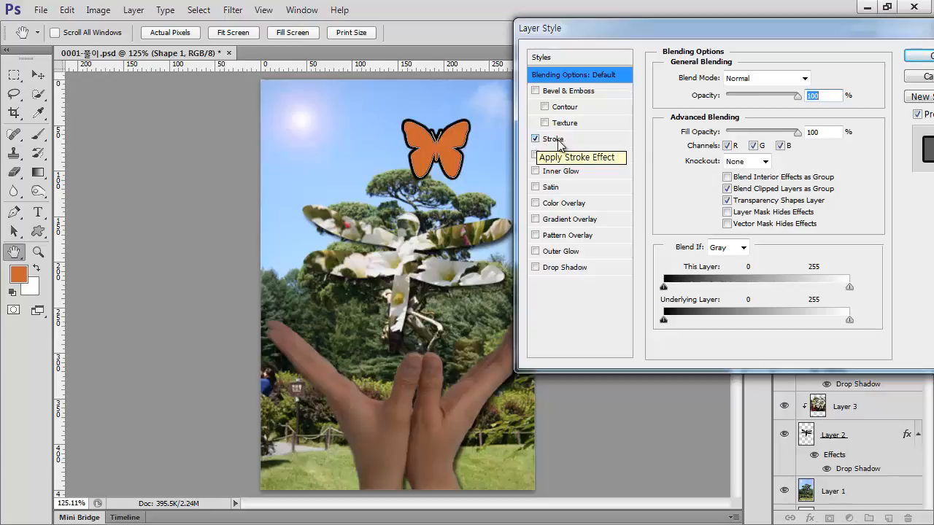
left_click(560, 139)
left_click_drag(804, 81, 768, 81)
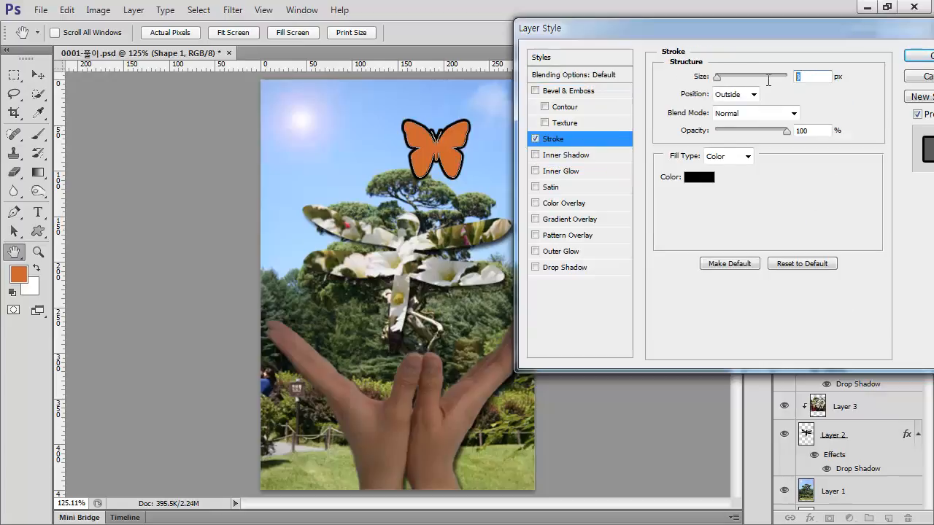
type("2")
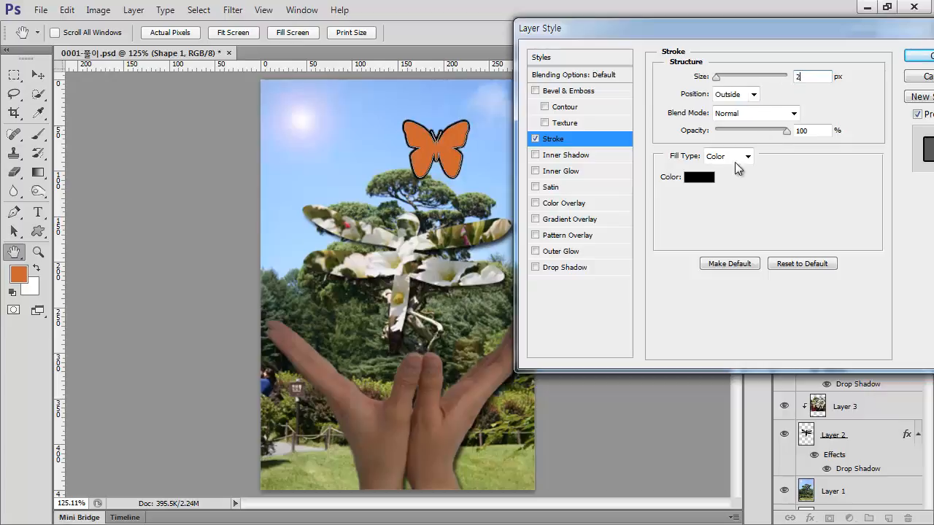
Set the butterfly's stroke colour to ffffff and apply the layer style
left_click(694, 179)
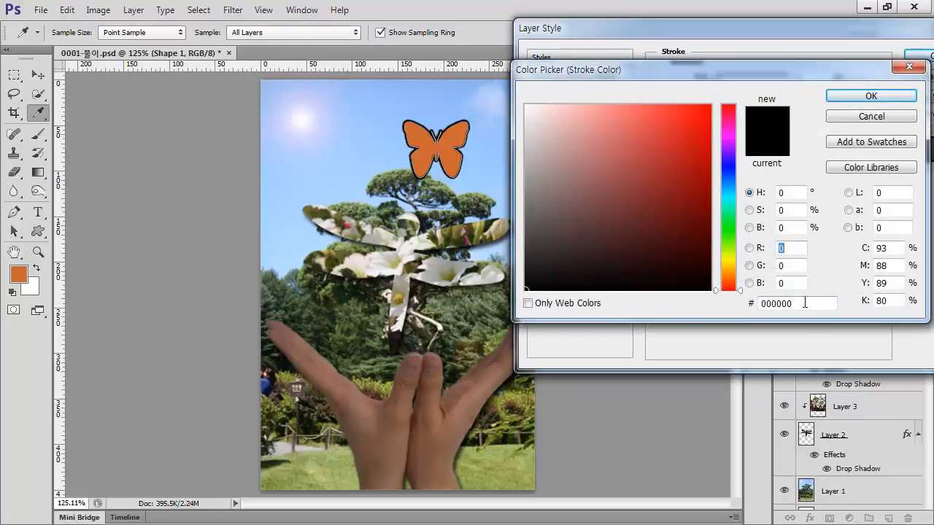
left_click_drag(805, 302, 639, 307)
type("ffffff")
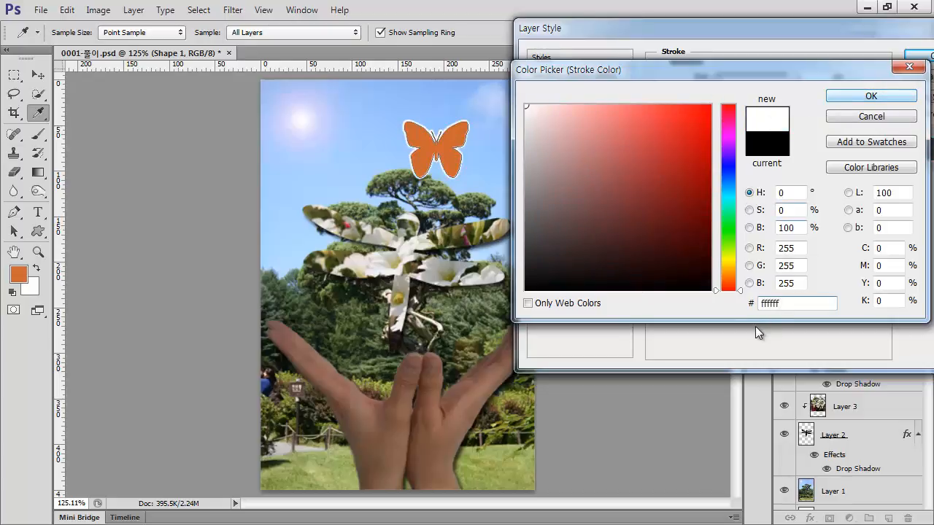
left_click(858, 101)
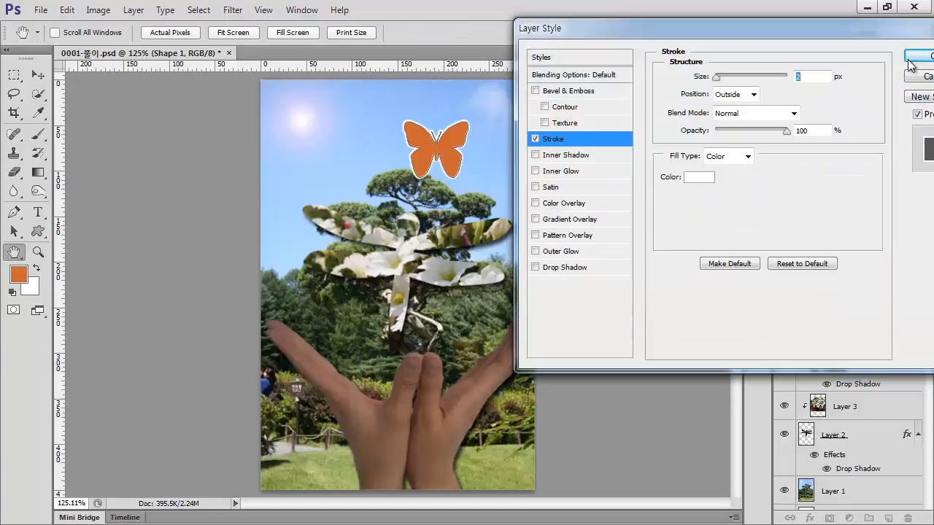
left_click(918, 58)
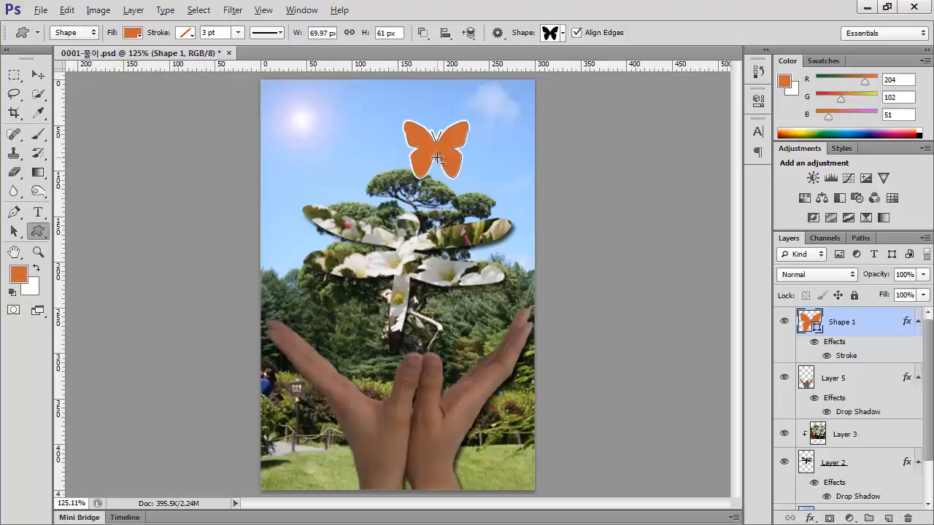
Duplicate the butterfly shape layer and move the copy down beside the dragonfly's lower left wing
left_click(38, 74)
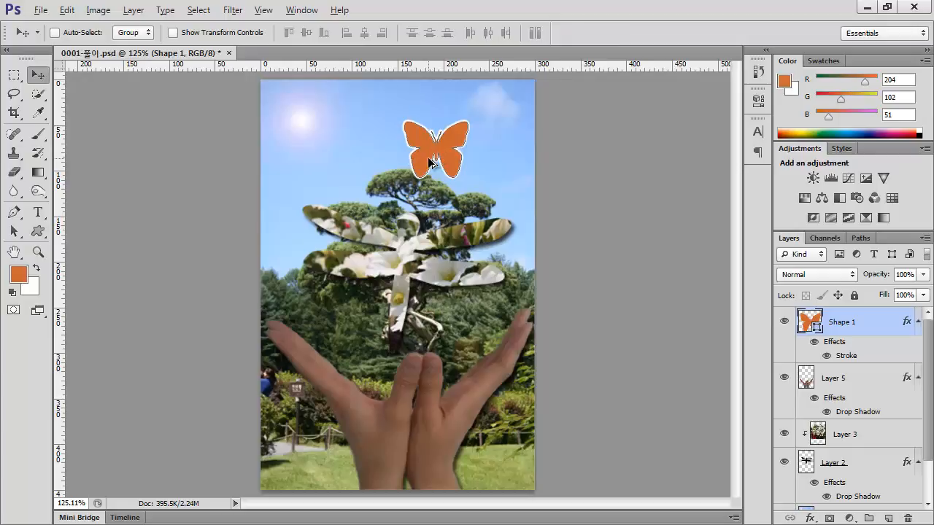
key("alt")
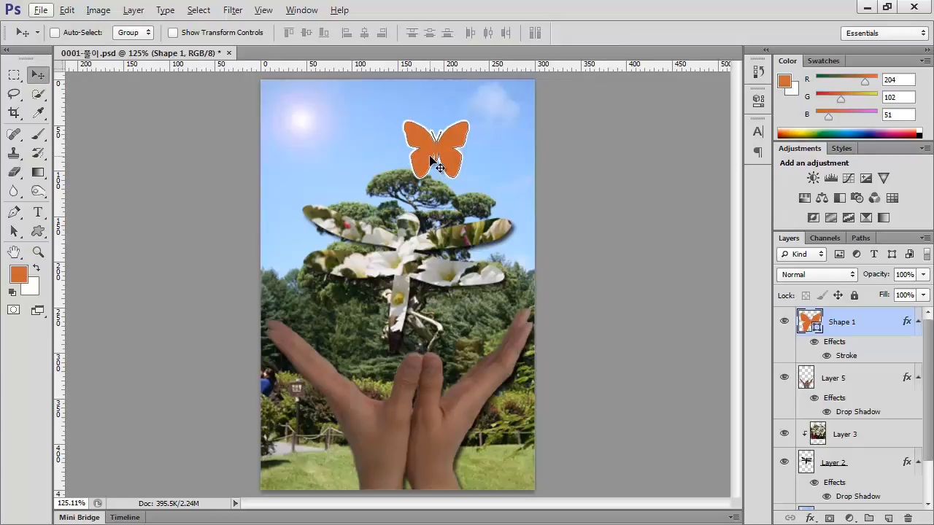
key("ctrl+j")
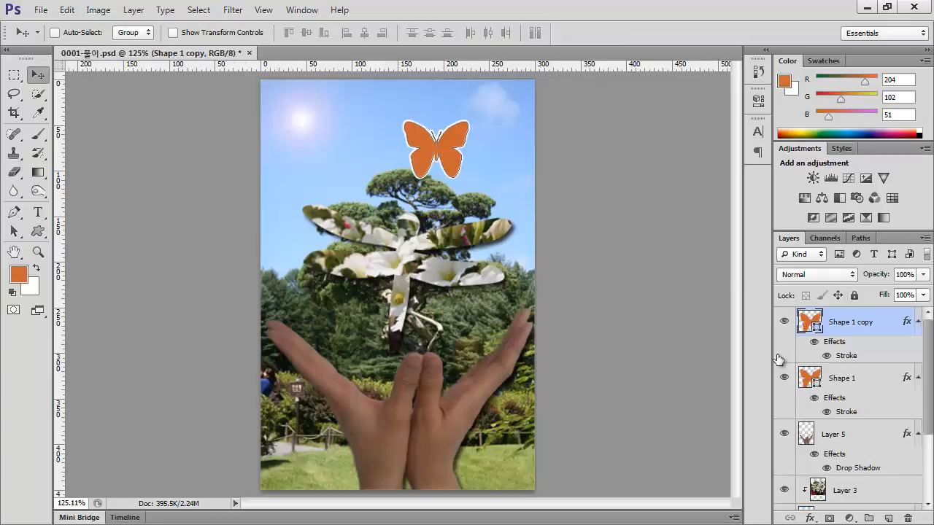
left_click_drag(420, 180, 270, 312)
Scale the butterfly copy to about 81%, rotate it about 24° and place it just above the left fingertips
key("ctrl+t")
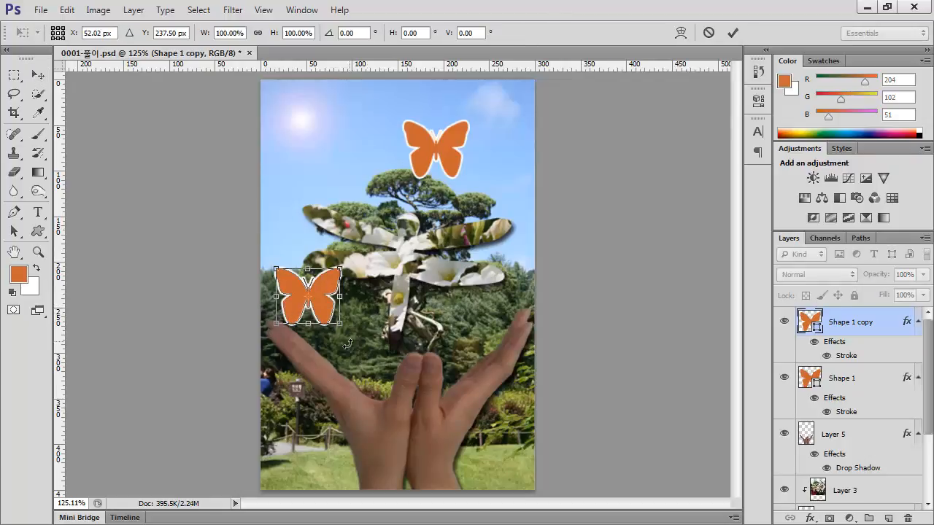
left_click_drag(349, 338, 310, 308)
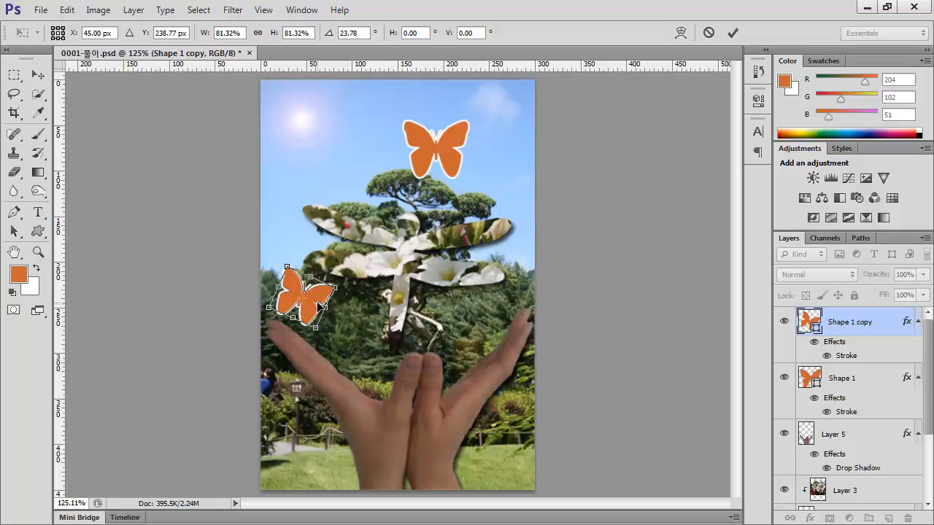
left_click_drag(318, 309, 319, 303)
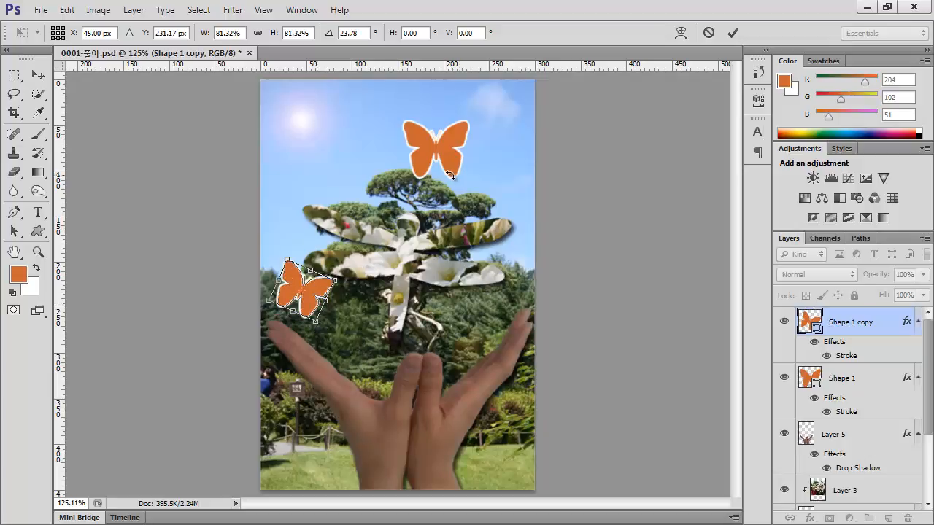
key("Return")
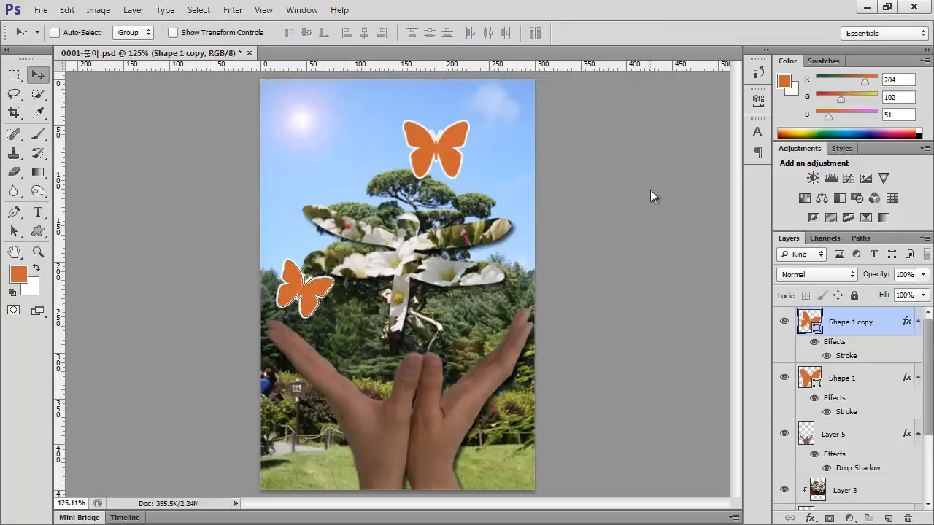
Shift the original butterfly to the right in the sky, scale it to about 74% and rotate it about -43°
left_click(861, 393)
left_click_drag(444, 160, 487, 168)
key("ctrl+t")
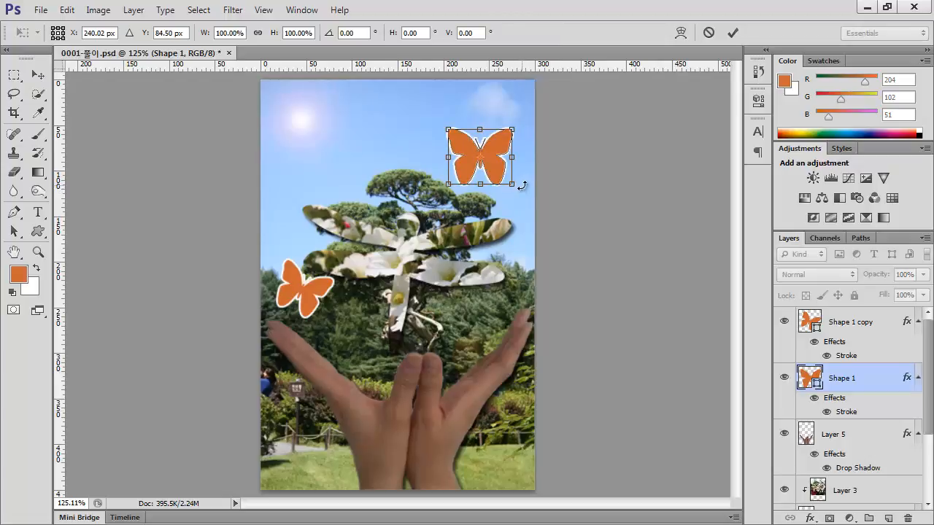
left_click_drag(521, 185, 508, 156)
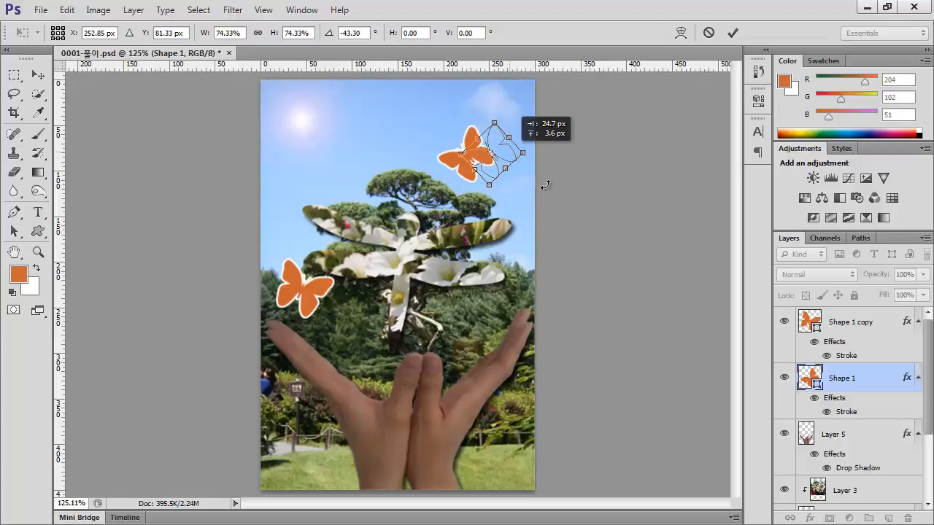
key("Return")
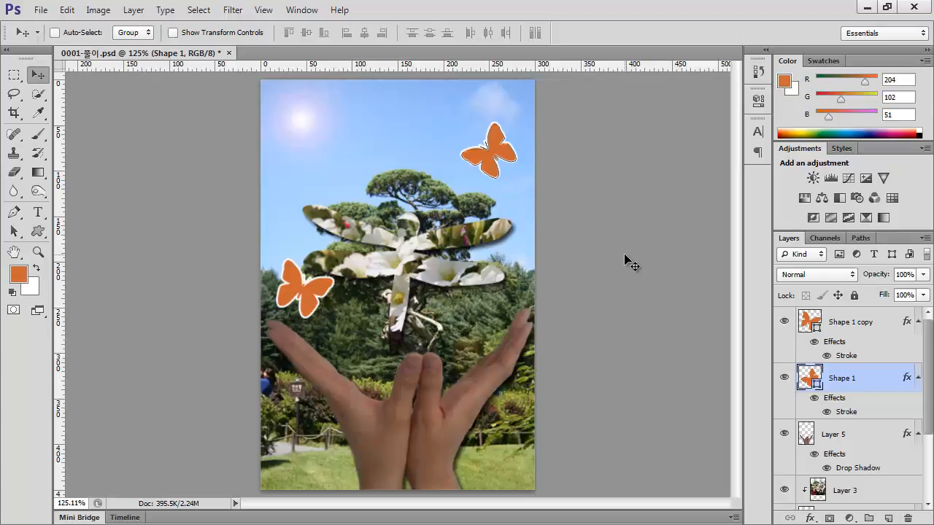
Choose the flying bird as the custom shape and draw it in the sky above the tree
left_click(39, 231)
left_click(561, 33)
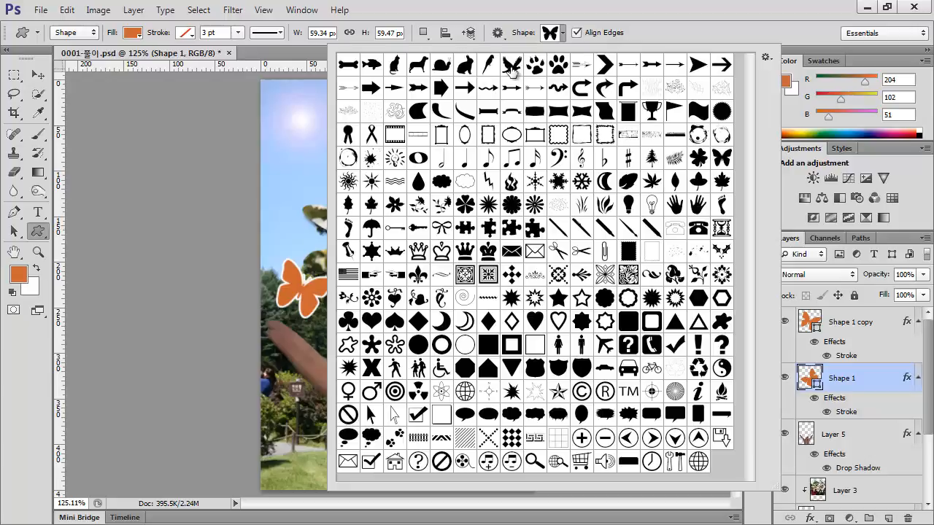
double_click(510, 67)
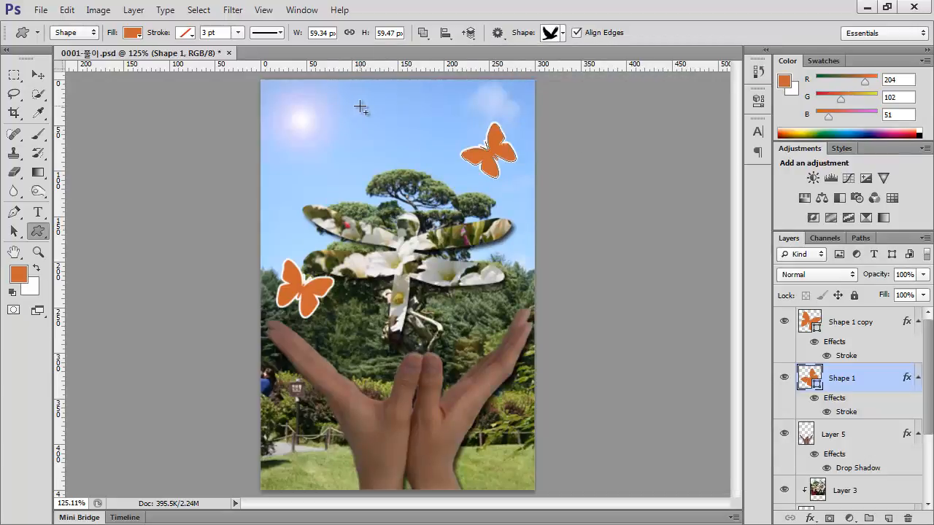
left_click_drag(361, 107, 419, 159)
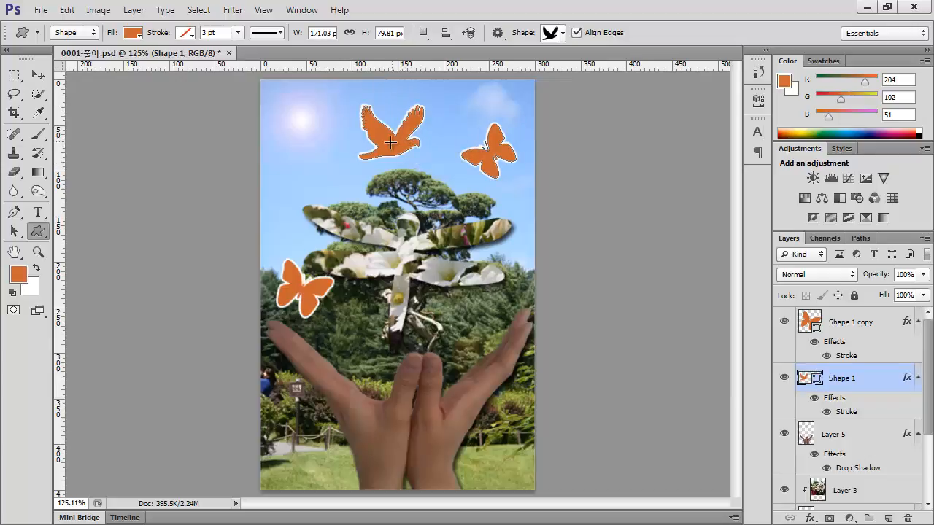
Set the foreground colour to 336666
left_click(22, 272)
left_click_drag(803, 304, 641, 304)
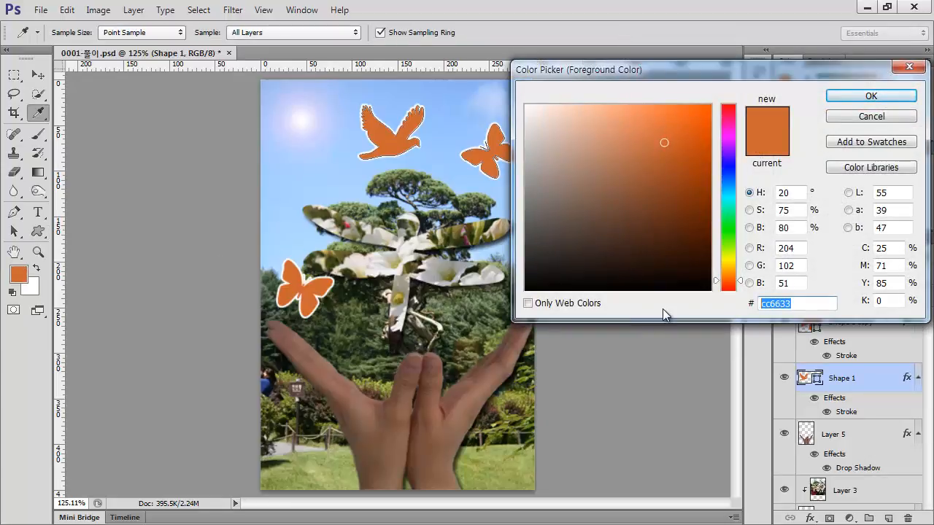
type("336666")
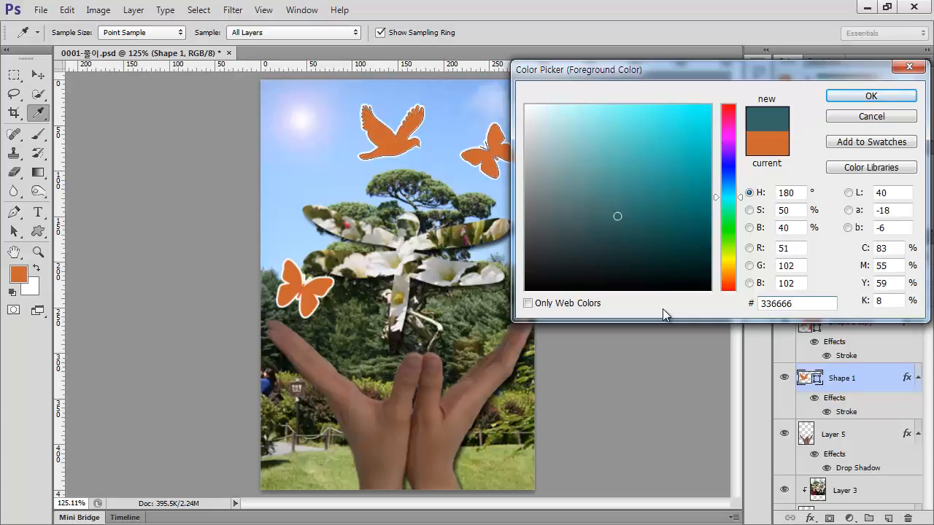
left_click(875, 96)
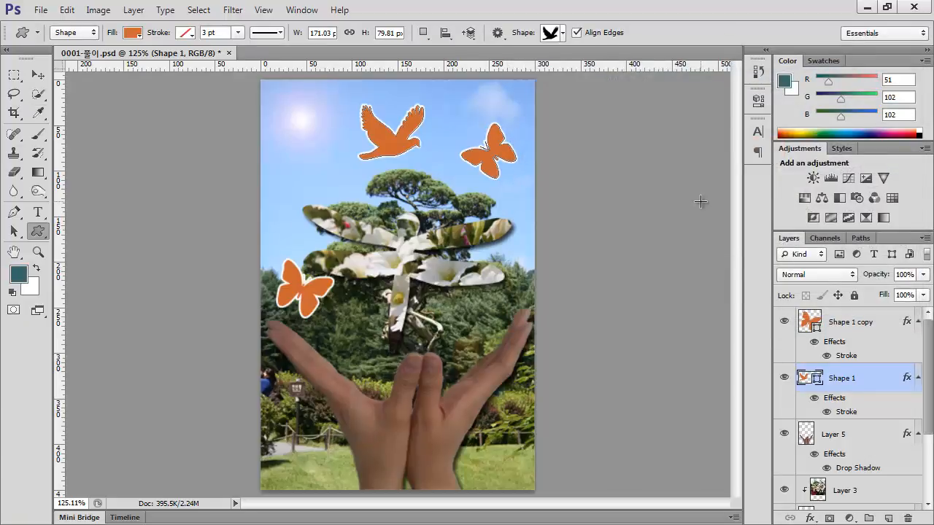
left_click(135, 35)
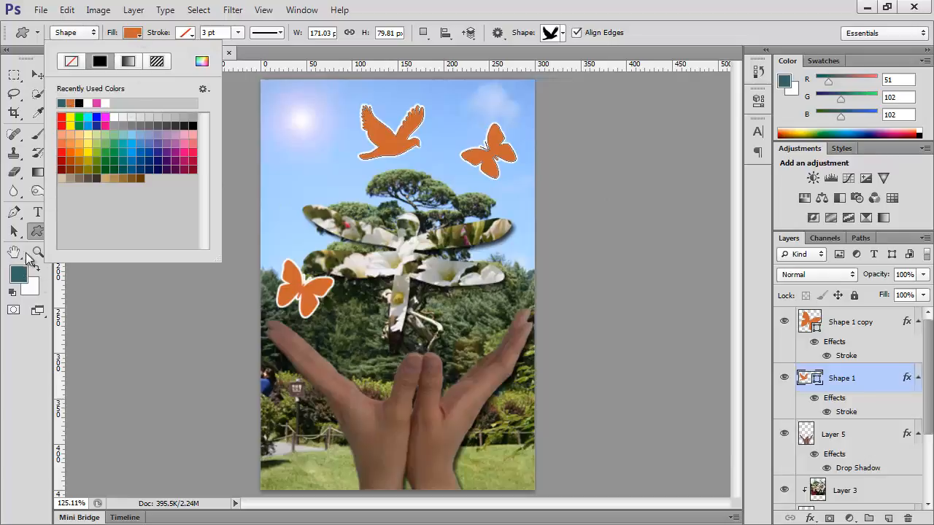
left_click(62, 102)
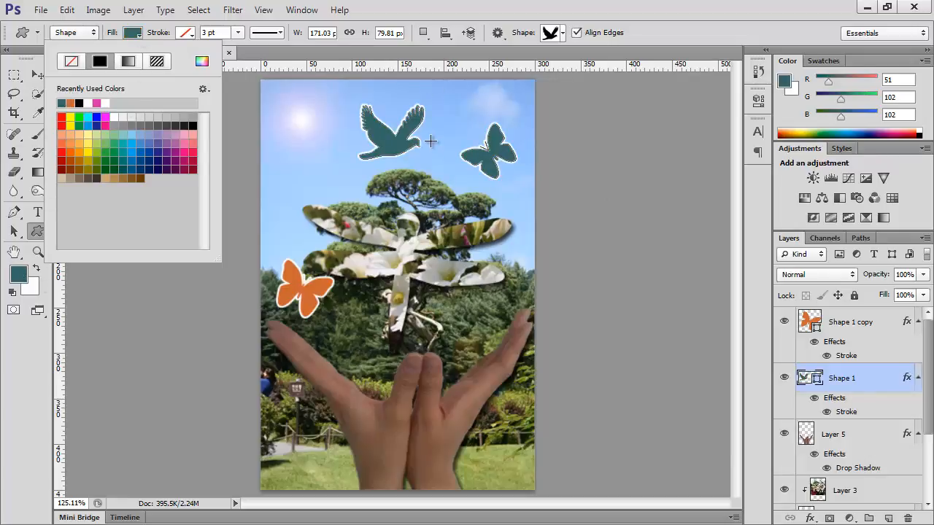
key("Escape")
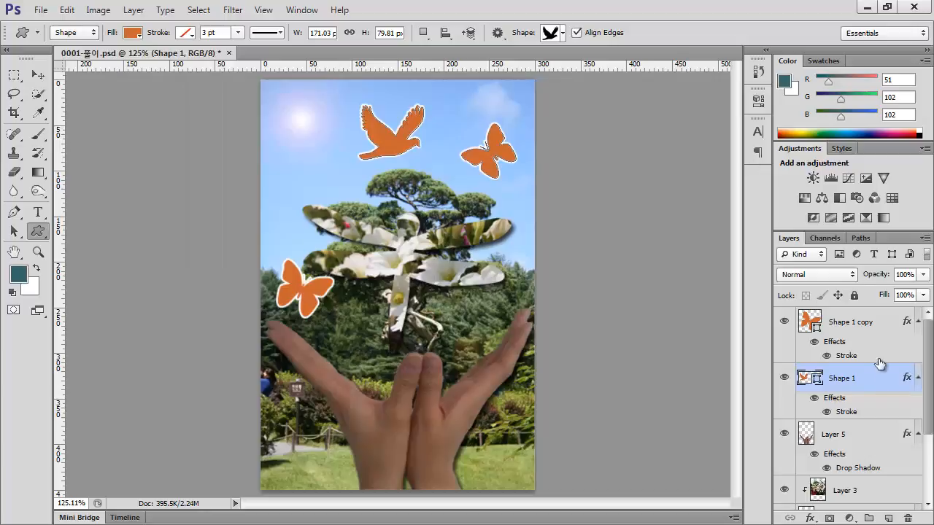
Draw a 336666 bird of 65 × 55 px on its own layer above the butterfly layers and flip it horizontally
left_click(878, 330)
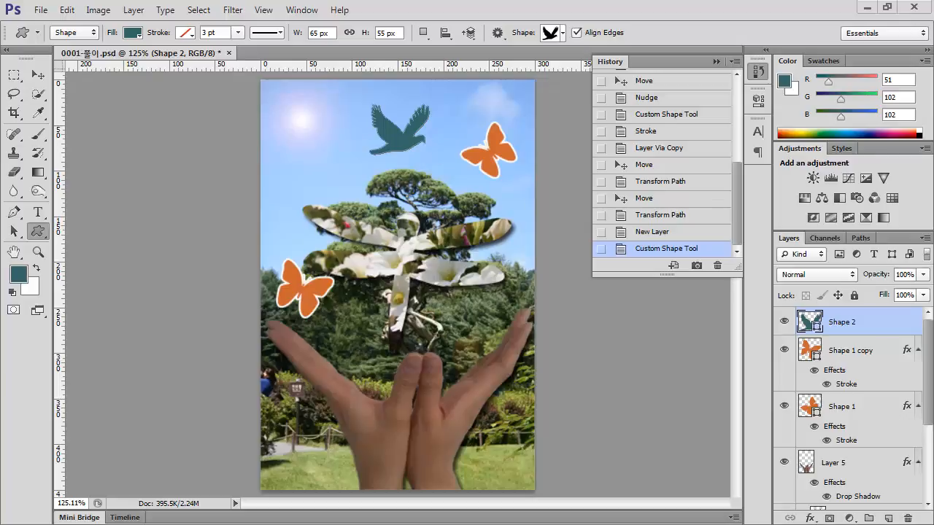
key("ctrl+t")
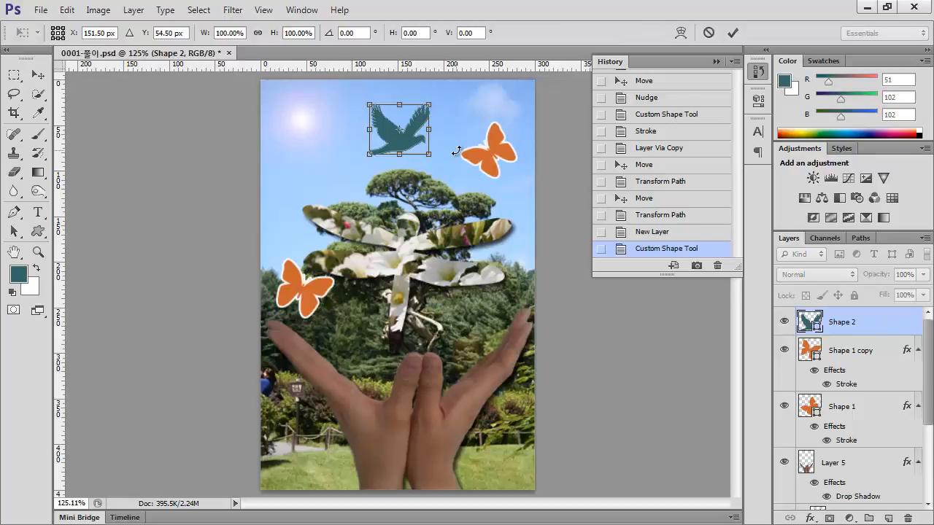
right_click(410, 145)
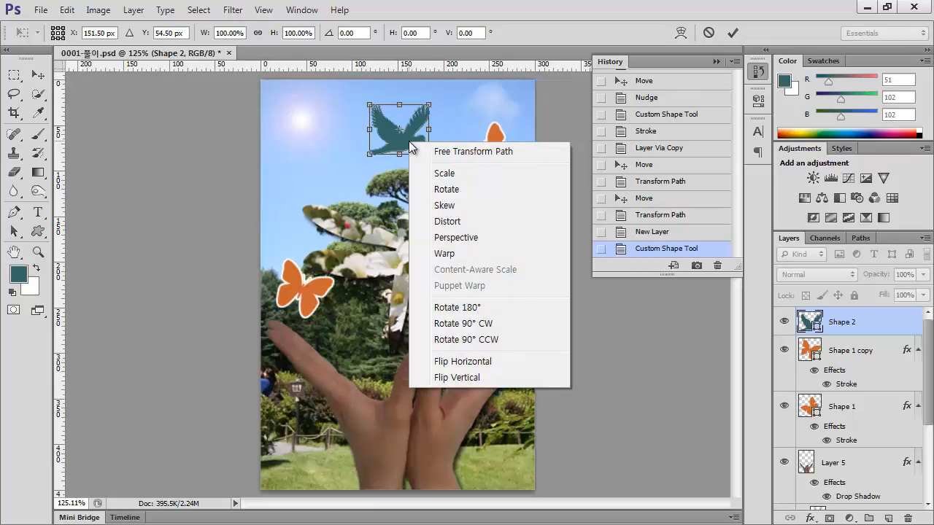
left_click(474, 362)
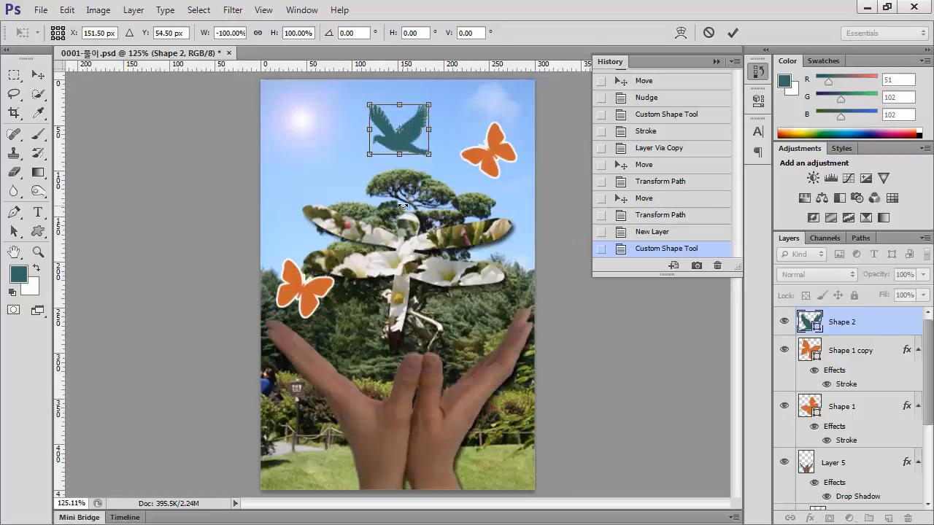
key("Return")
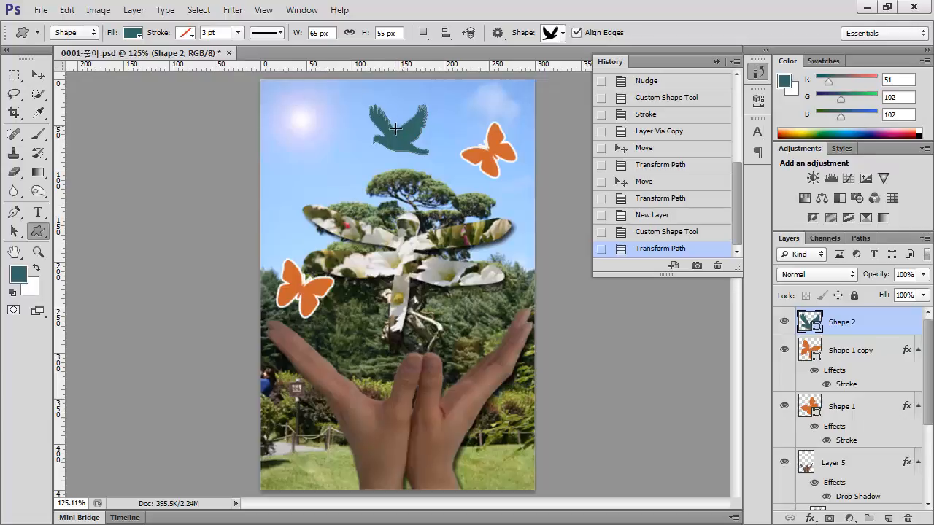
Scale the bird to about 89% and move it up and left to X 132 px, Y 35.5 px
key("ctrl+t")
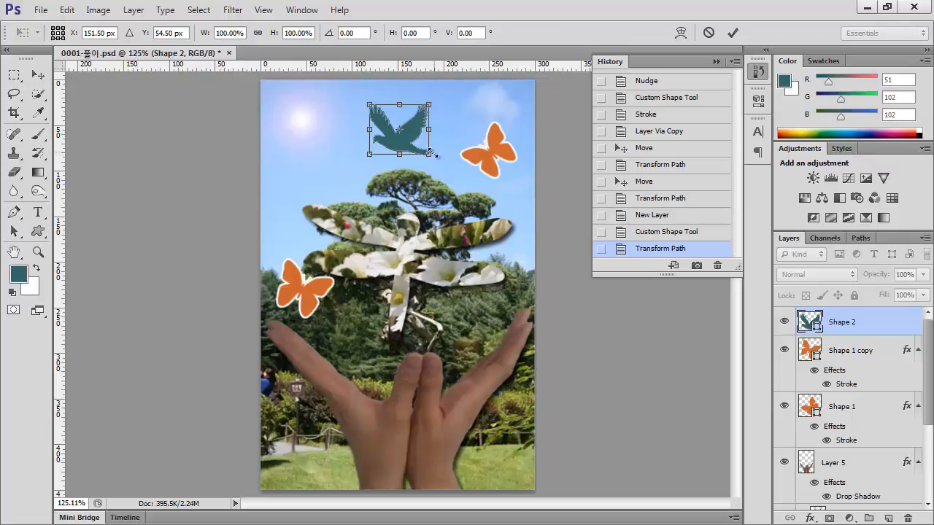
left_click_drag(428, 156, 423, 150)
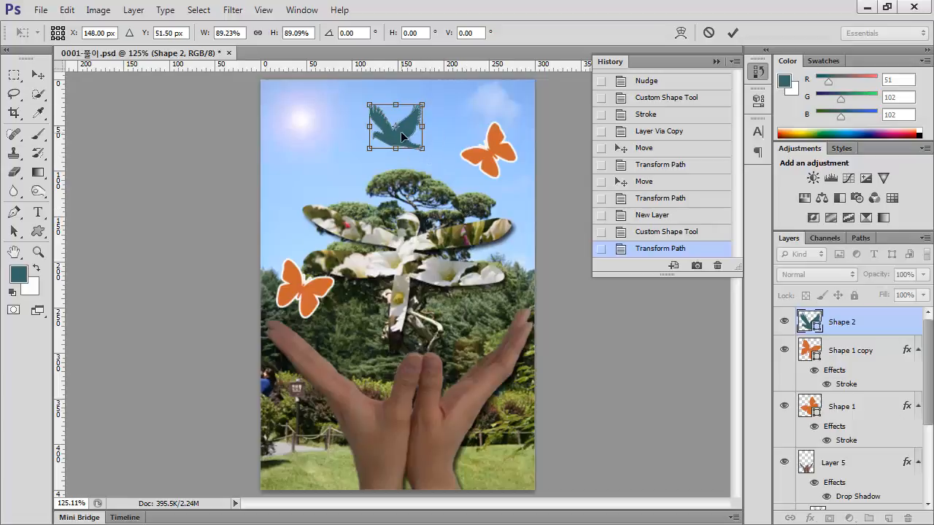
left_click_drag(406, 134, 386, 122)
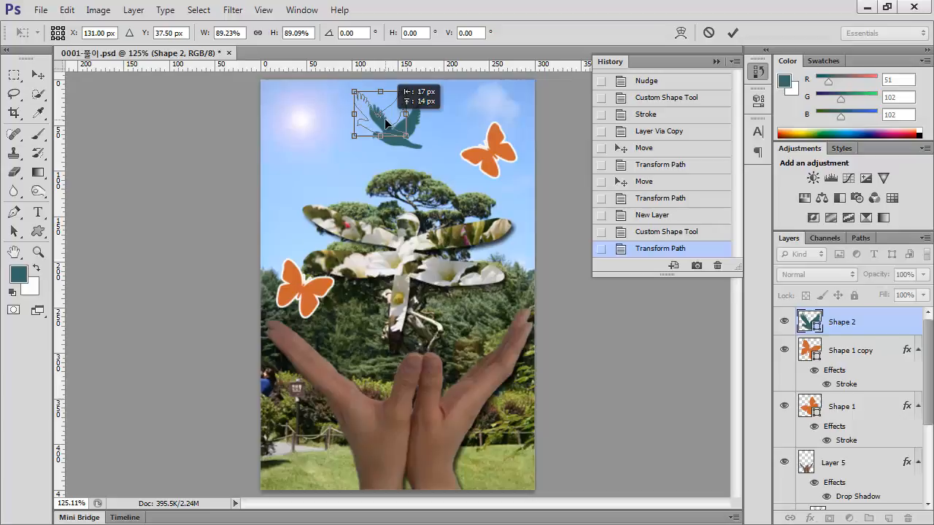
left_click_drag(387, 119, 387, 119)
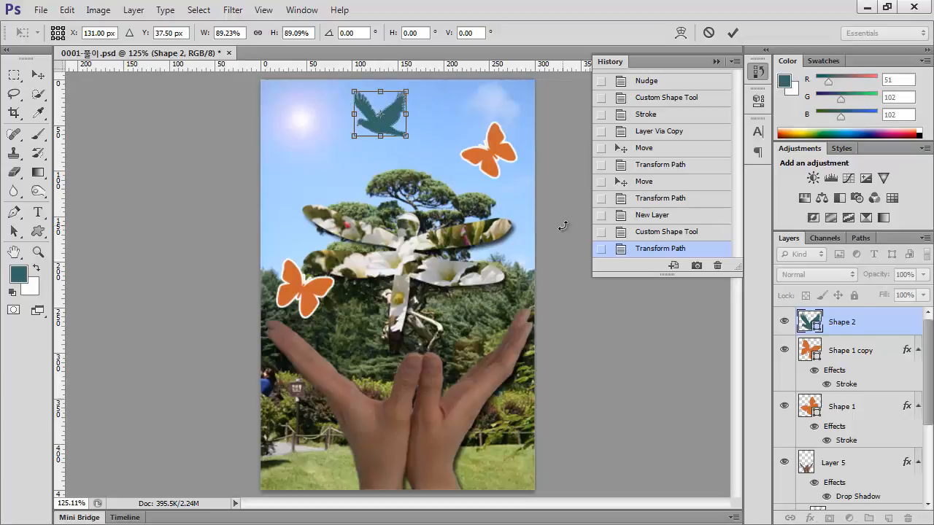
key("Right")
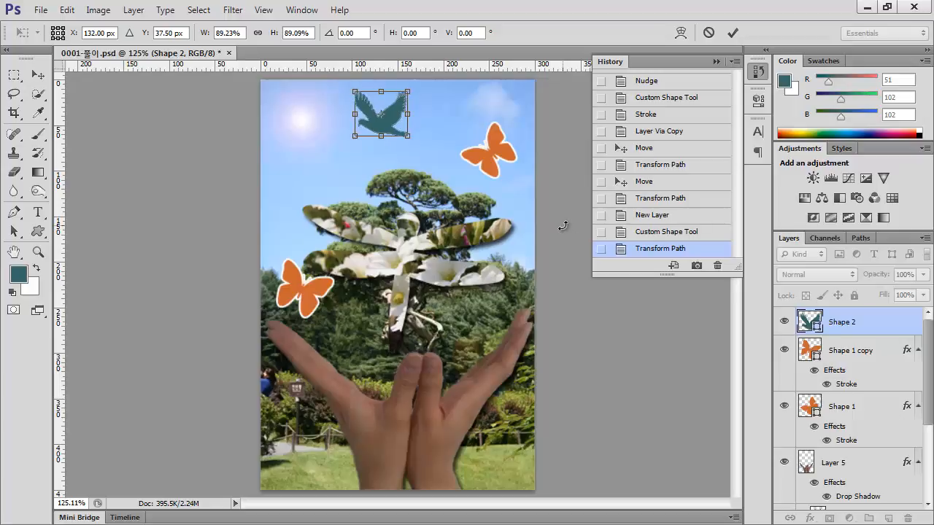
key("Right")
key("Right")
key("Right")
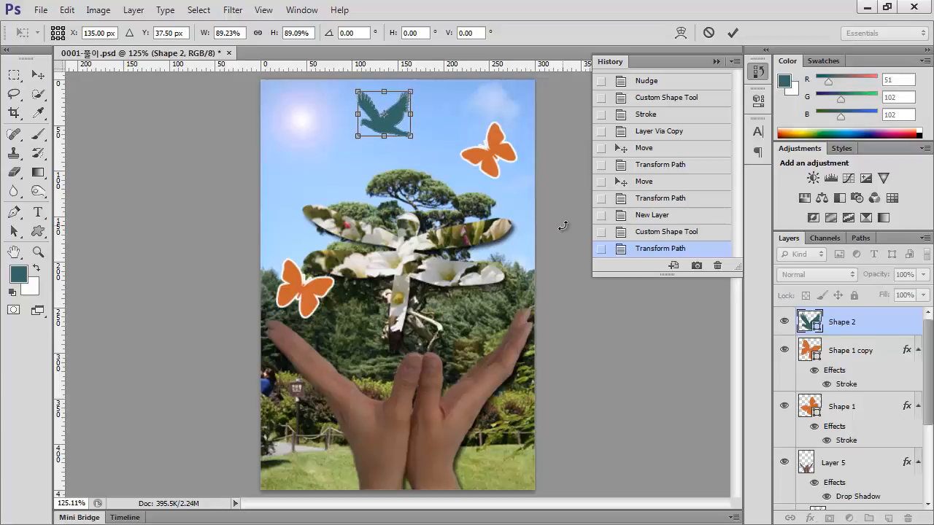
key("Up")
key("Left")
key("Left")
key("Left")
key("Up")
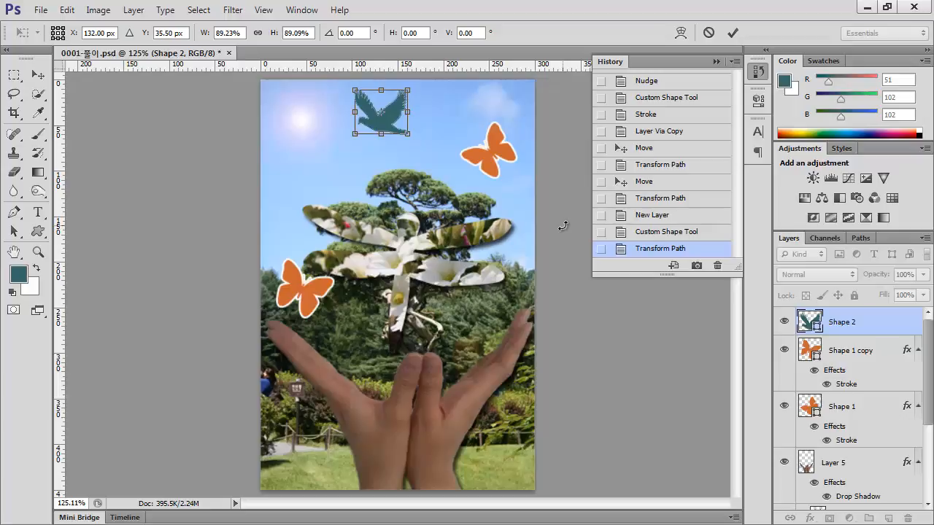
key("Return")
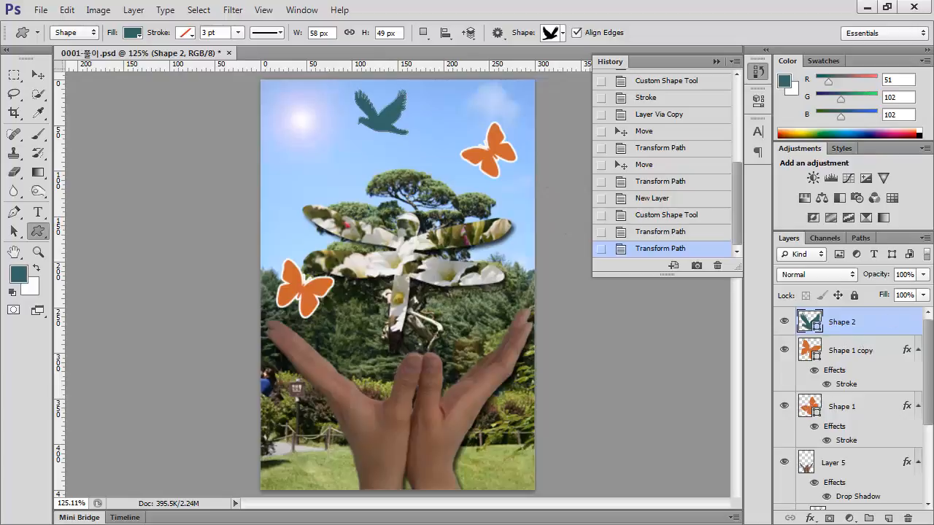
Move the Stroke effect from the Shape 1 copy layer to the bird layer and duplicate it back onto Shape 1 copy
left_click(907, 354)
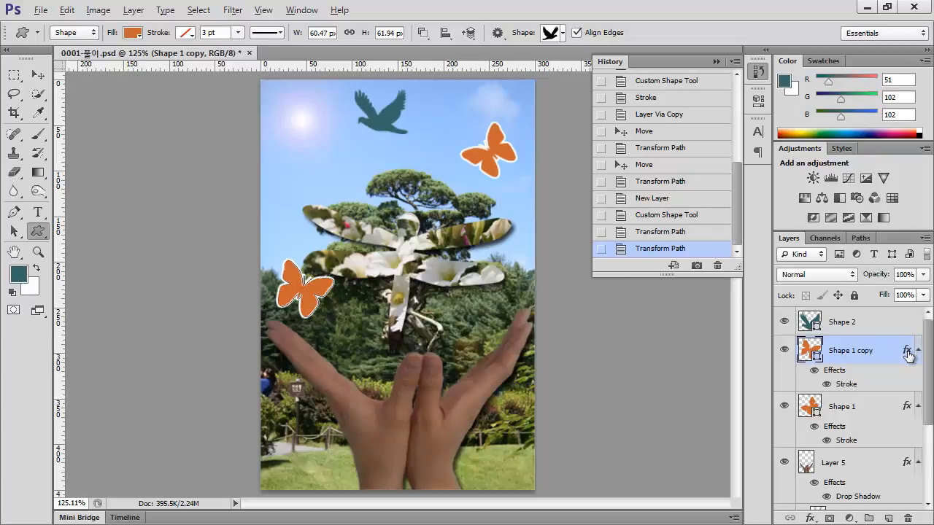
key("alt")
key("alt")
left_click_drag(906, 352, 907, 323)
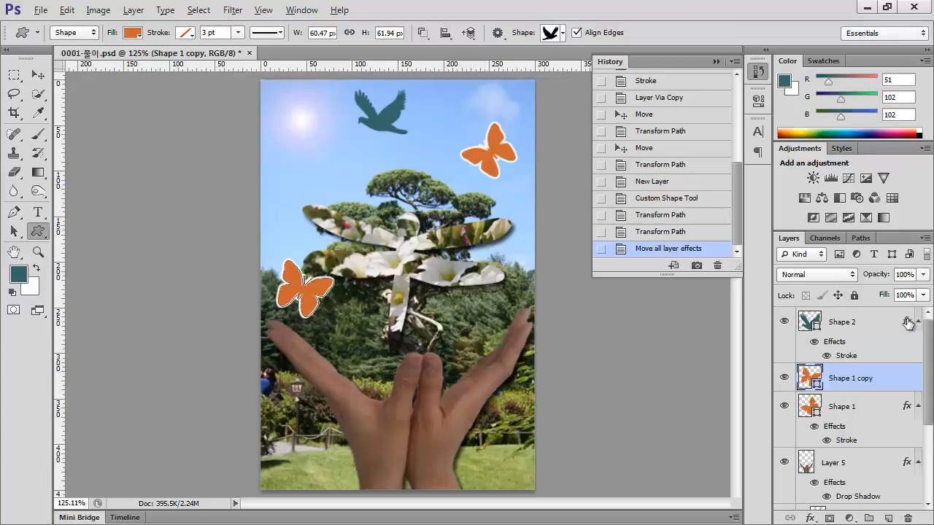
left_click_drag(907, 379, 906, 379)
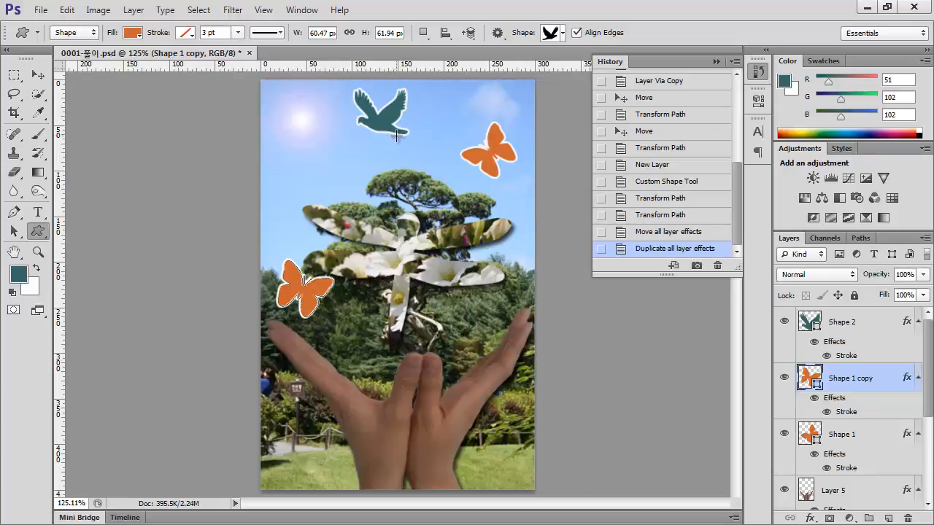
Start a new point text above the bird layer, in the sky below the sun flare
left_click(864, 333)
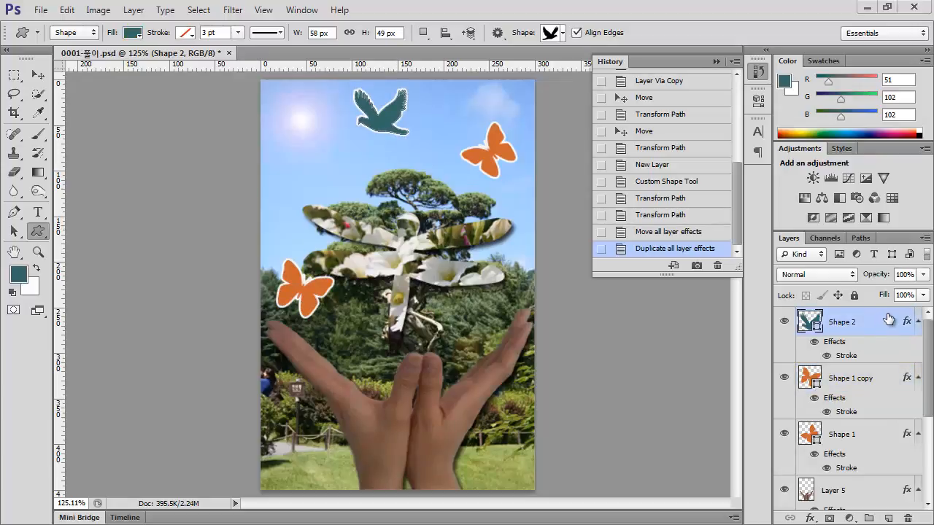
left_click(39, 213)
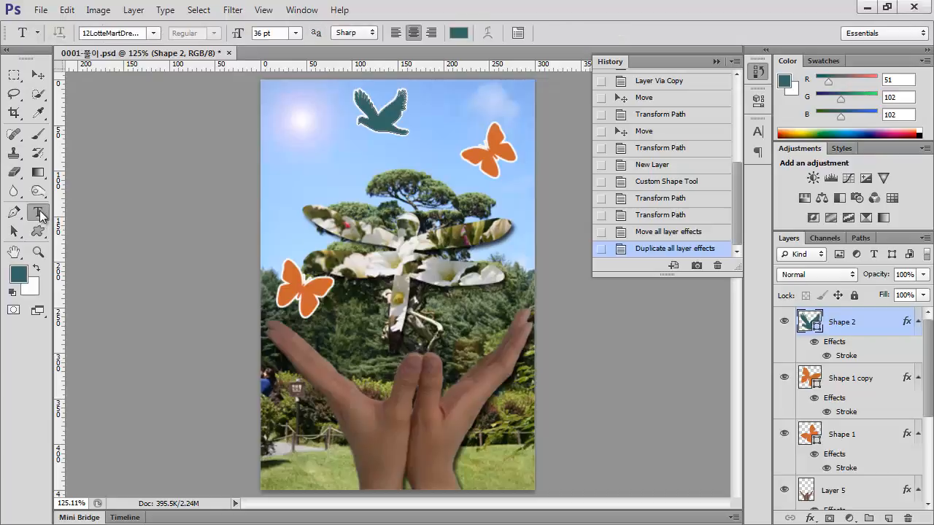
left_click(322, 156)
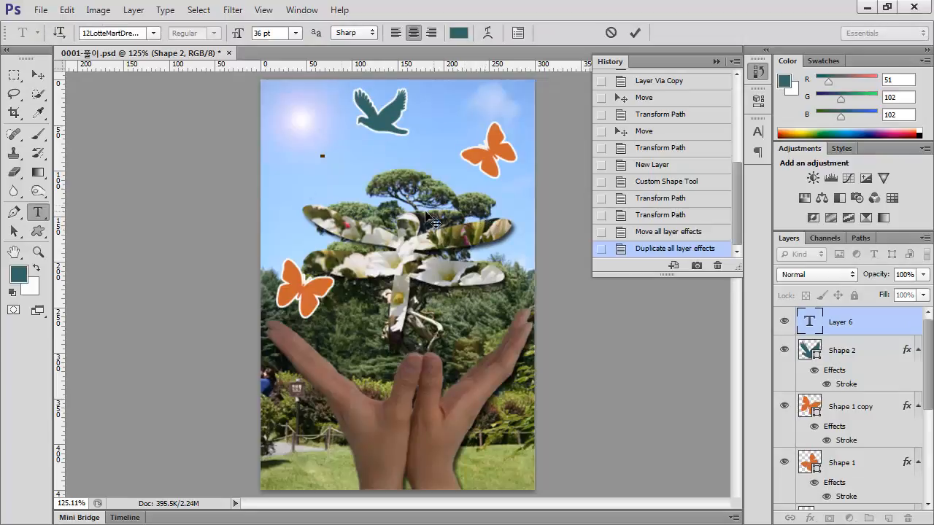
Try to set the new text's font family to 돋움 and look for it in the font list
left_click(139, 32)
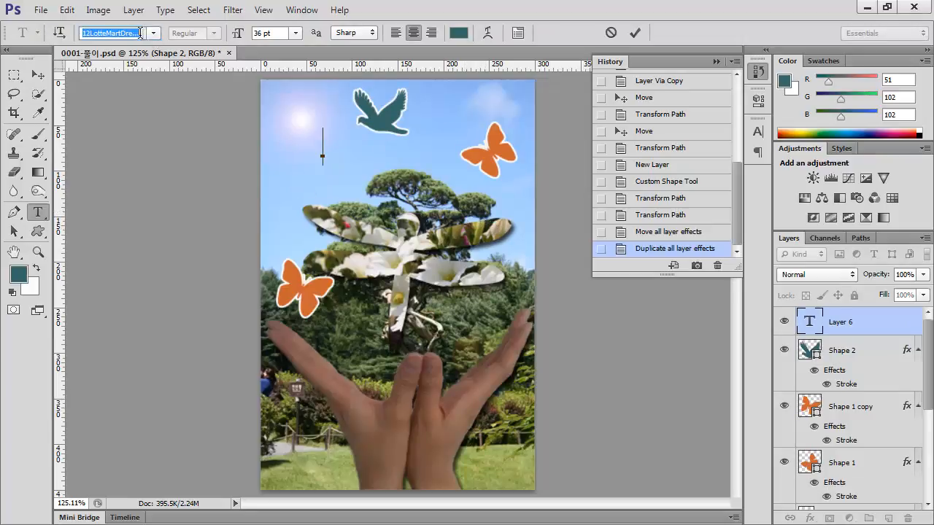
type("Ehe")
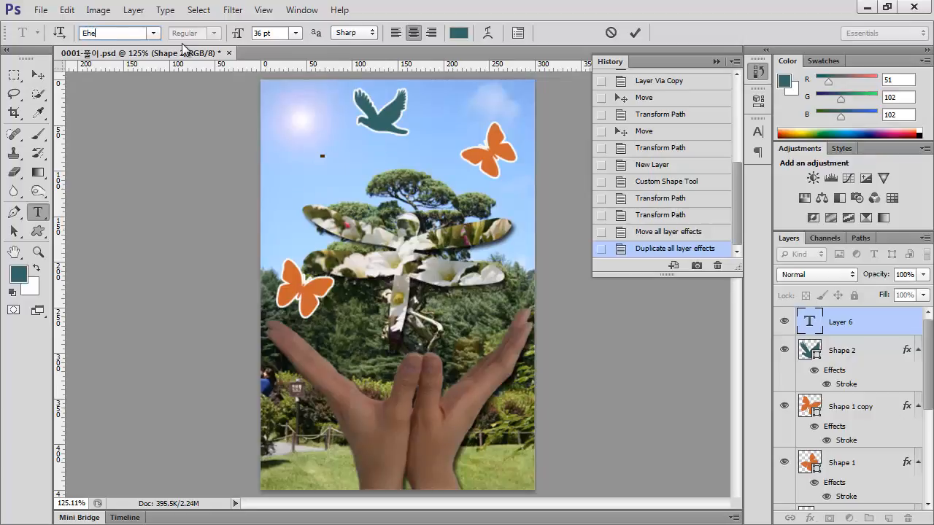
type("돋움")
key("Return")
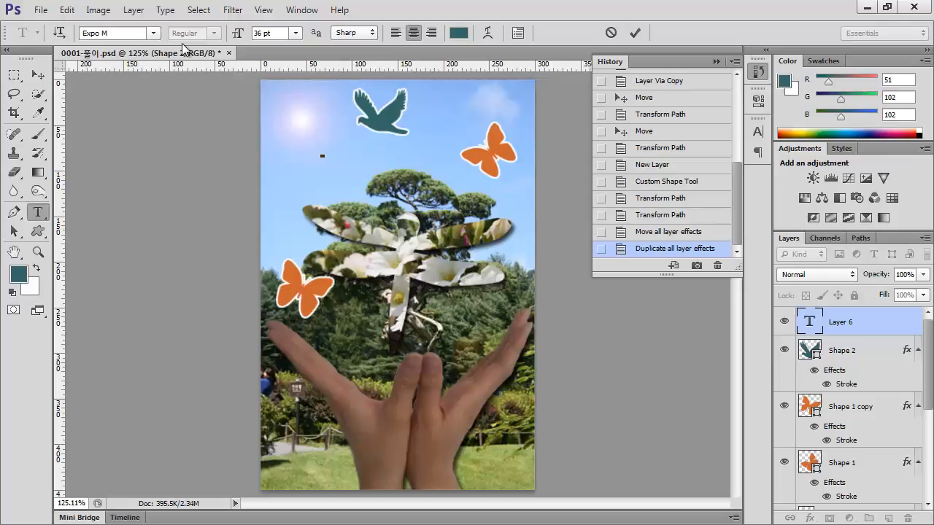
left_click(134, 35)
type("도")
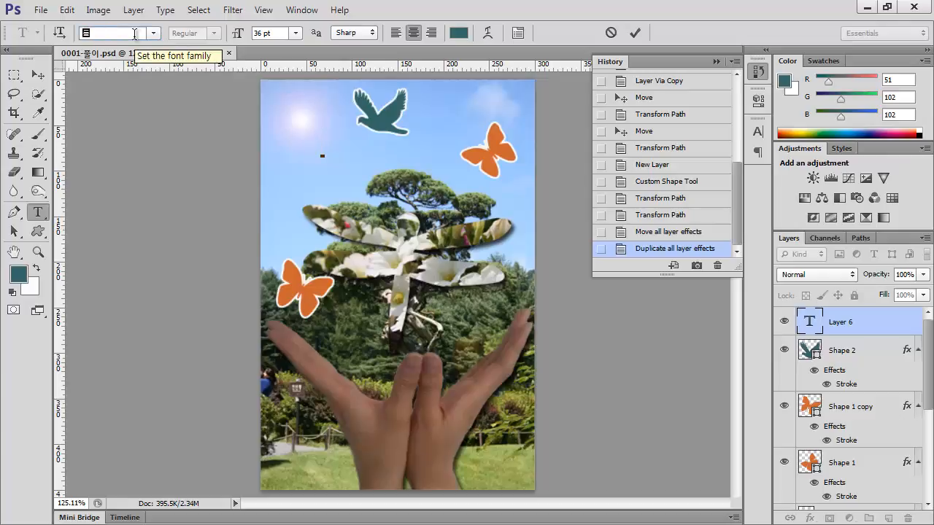
left_click(154, 34)
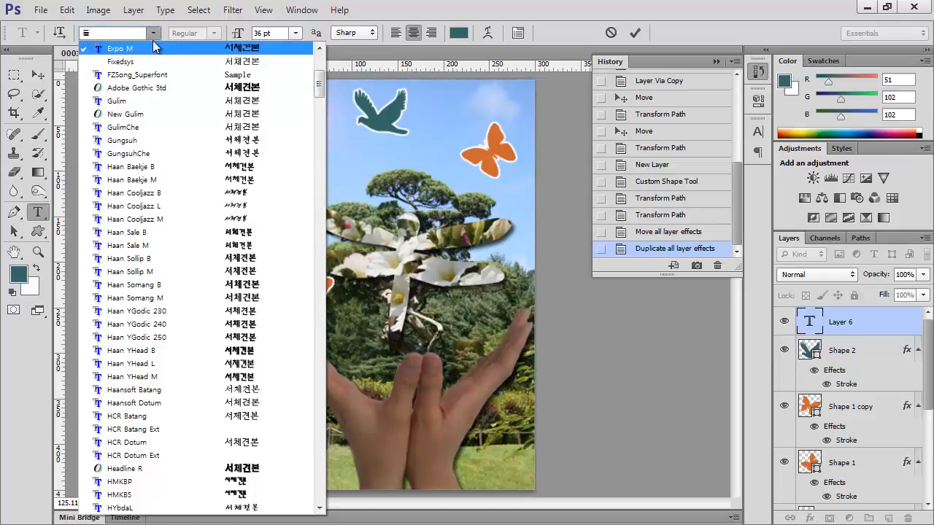
scroll(152, 189, "up", 6)
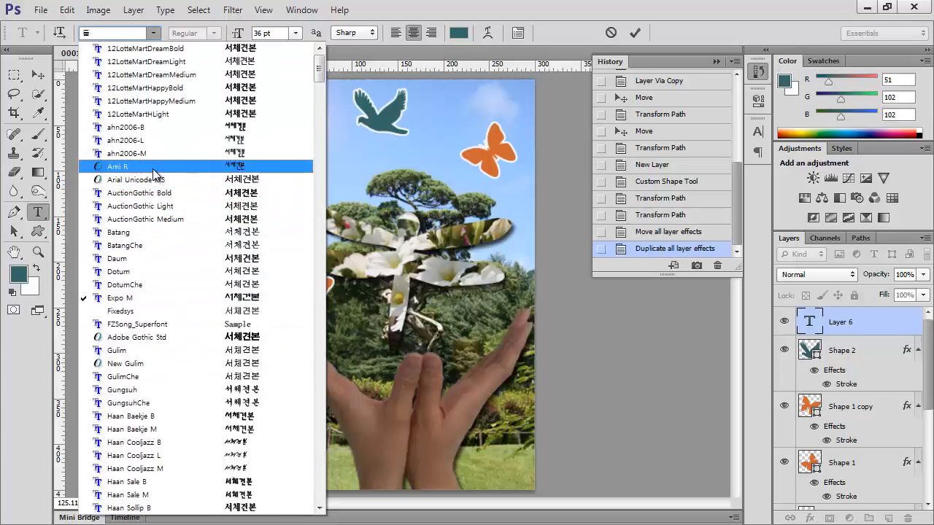
scroll(153, 175, "down", 11)
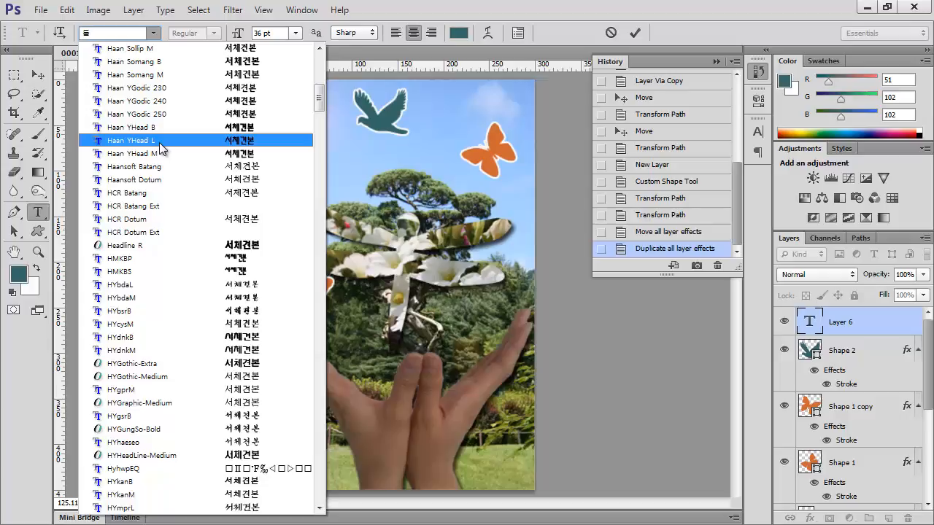
key("Escape")
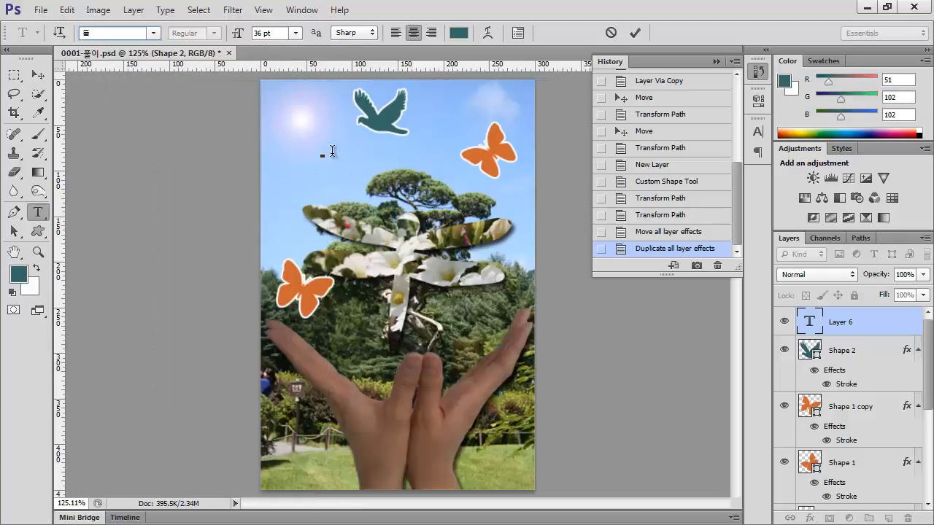
Enter the text 손끝에서 시작하는 and set its font size to 20 pt
left_click(323, 154)
type("손끝")
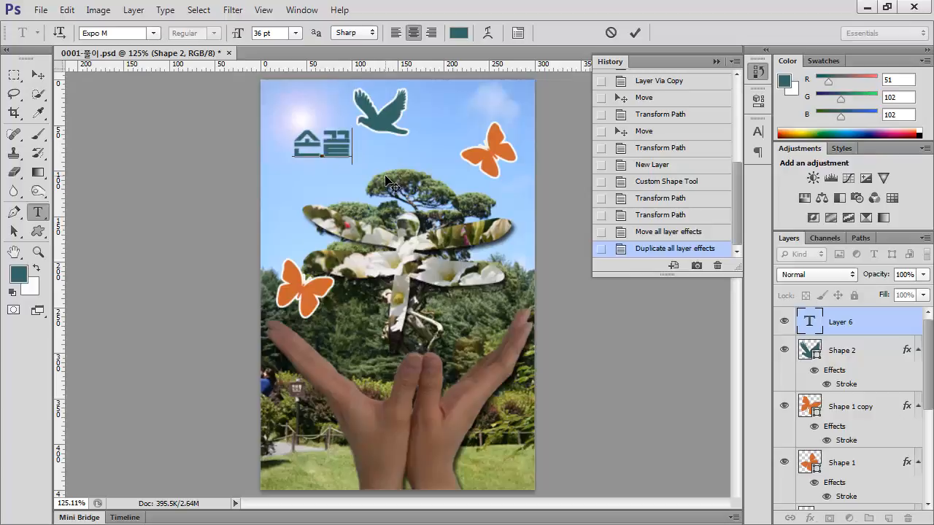
type("엣서 시작하는")
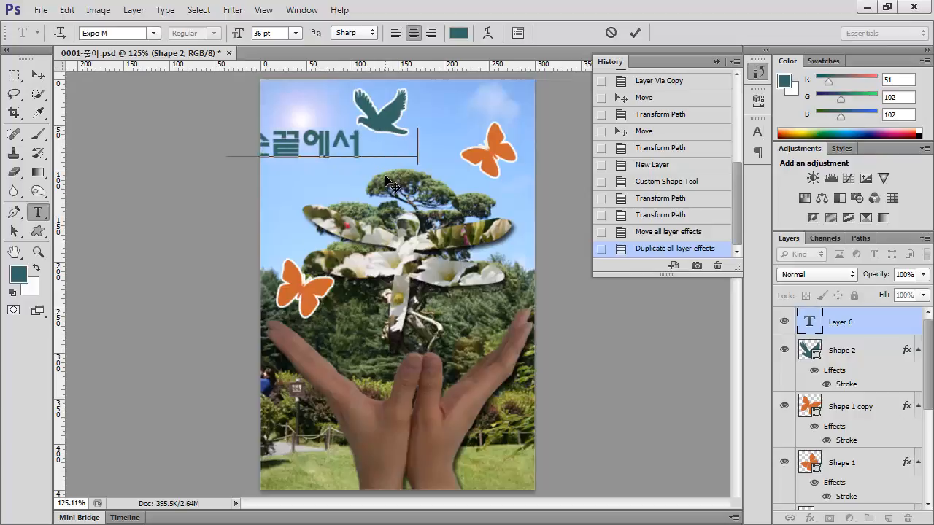
key("ctrl+a")
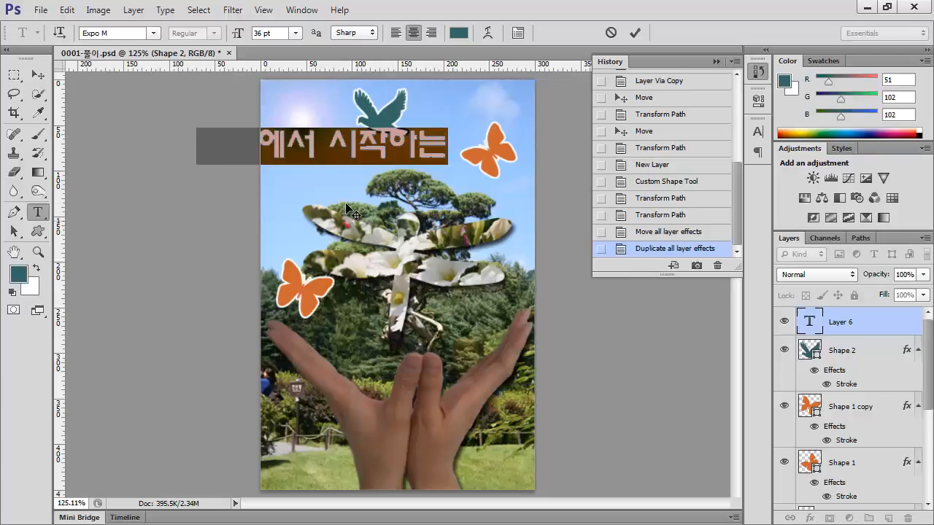
left_click(272, 33)
type("20")
key("Return")
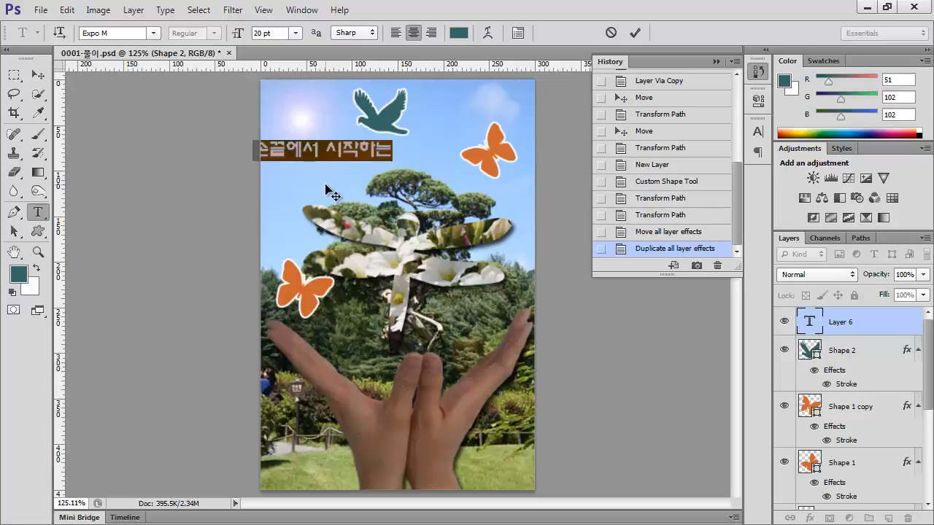
Set the font of the 손끝에서 시작하는 text to Dotum
key("ctrl+t")
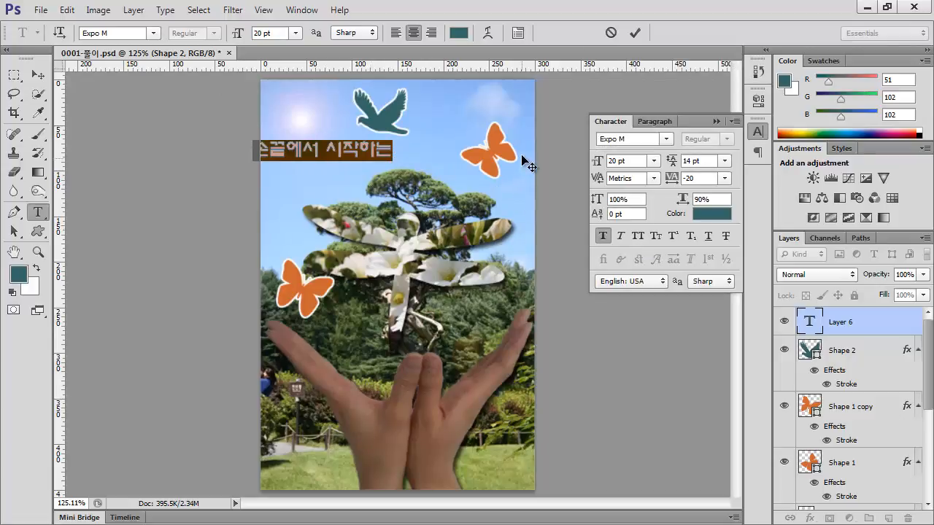
left_click(651, 138)
type("ㄷ")
left_click(670, 139)
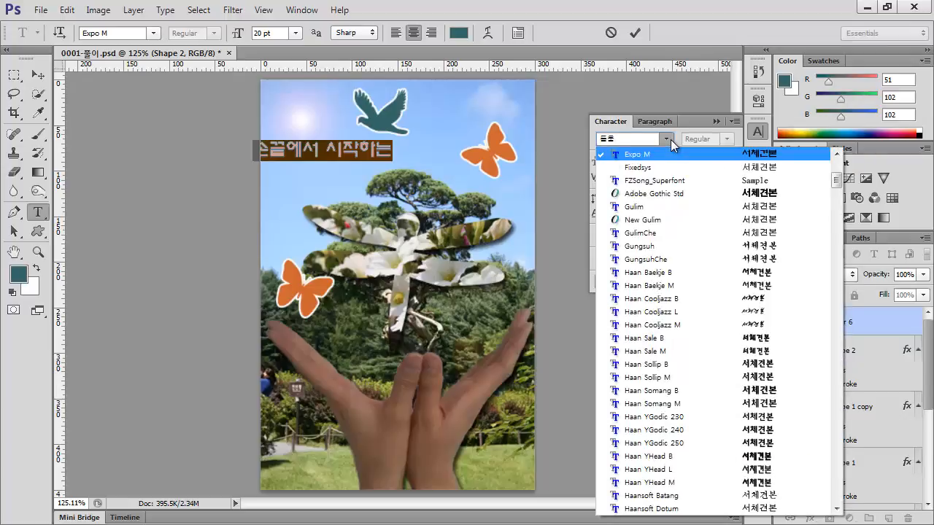
key("Return")
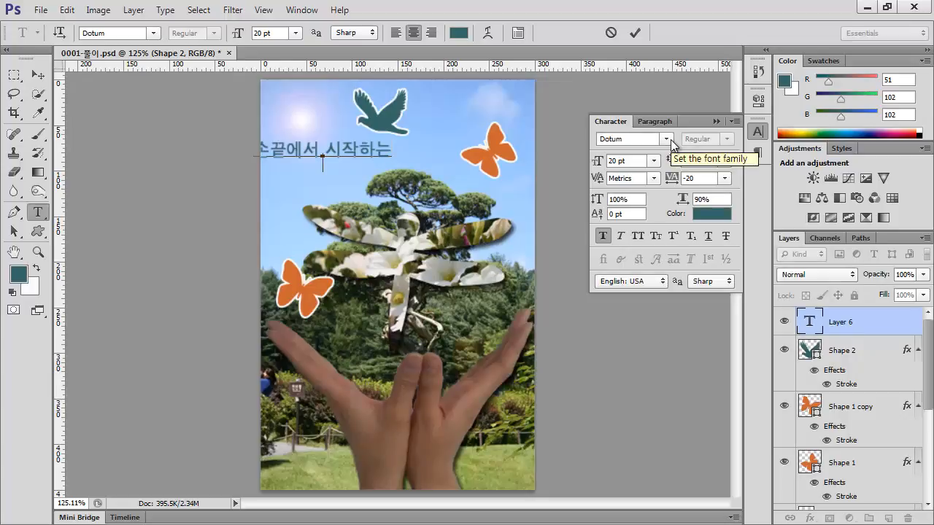
Try adding 자연보호 as a second line of the same text and delete that line again
type("자연보호")
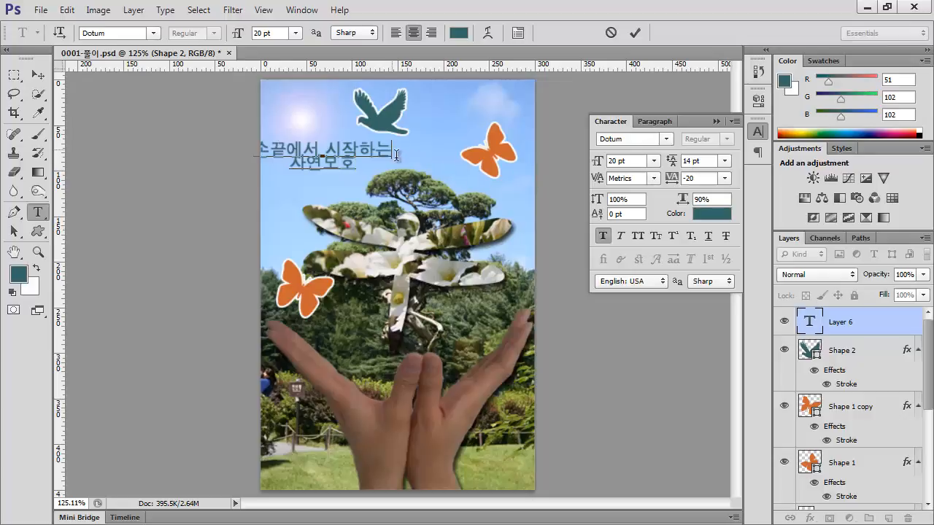
left_click_drag(398, 150, 402, 170)
key("BackSpace")
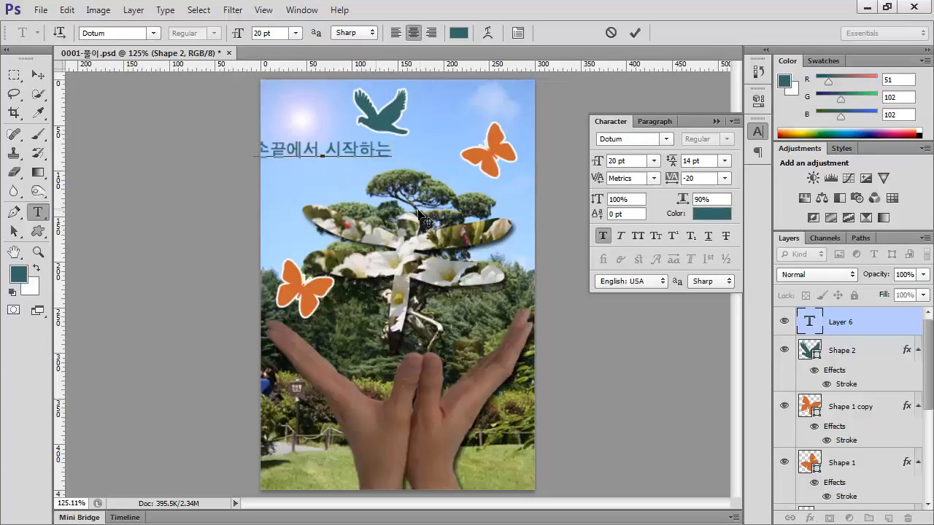
Finish the first text and add a separate text layer reading 자연보호 just below it
key("ctrl+Return")
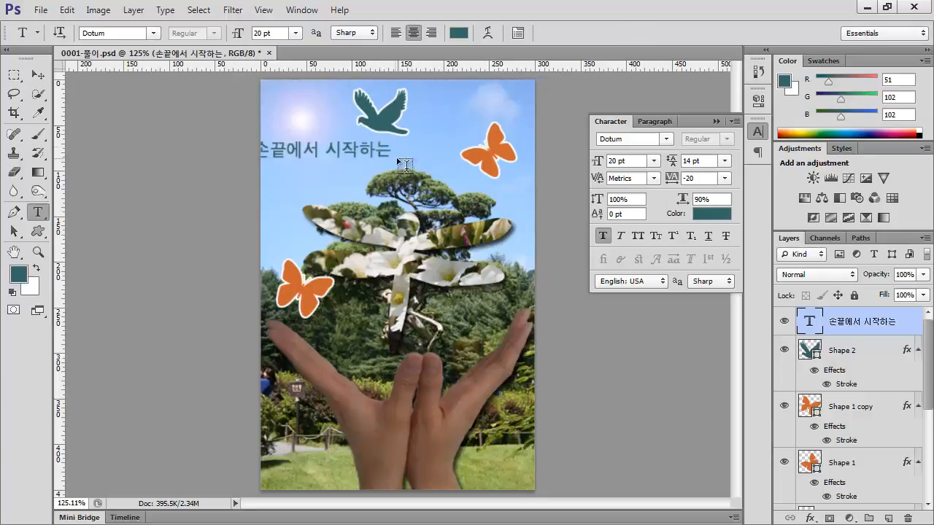
left_click(291, 175)
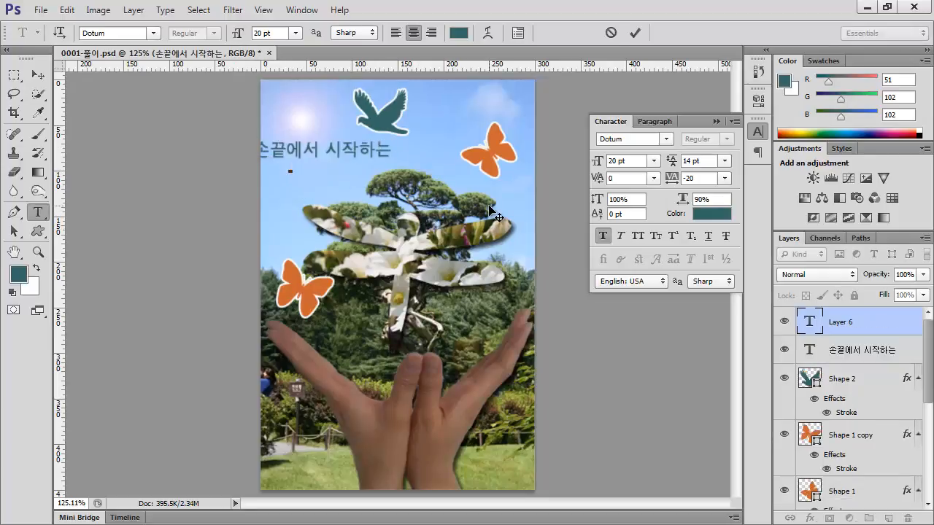
type("자연")
type("호")
key("BackSpace")
key("BackSpace")
type("봏호")
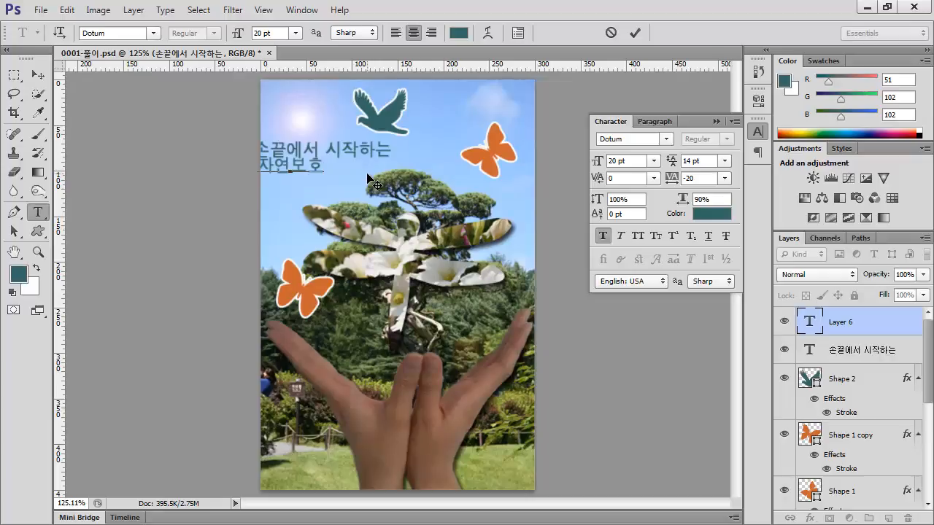
left_click(396, 185)
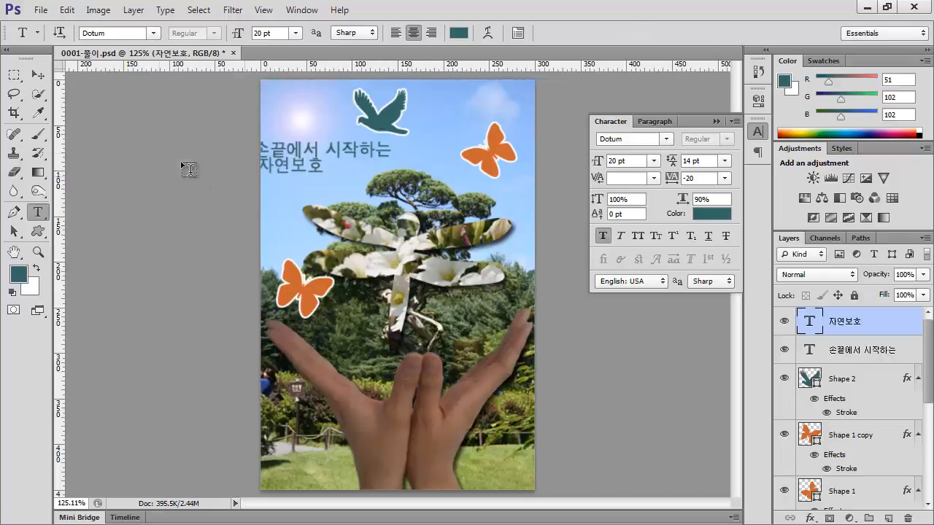
Move both text layers together to the right, into the sky between the bird and the treetop beside the upper butterfly
left_click(38, 74)
left_click(855, 356, "shift")
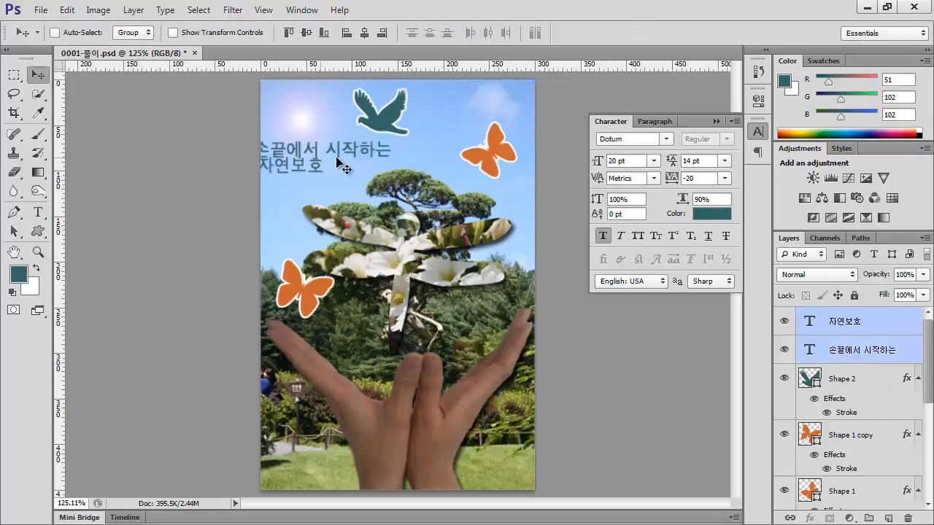
left_click_drag(310, 154, 382, 168)
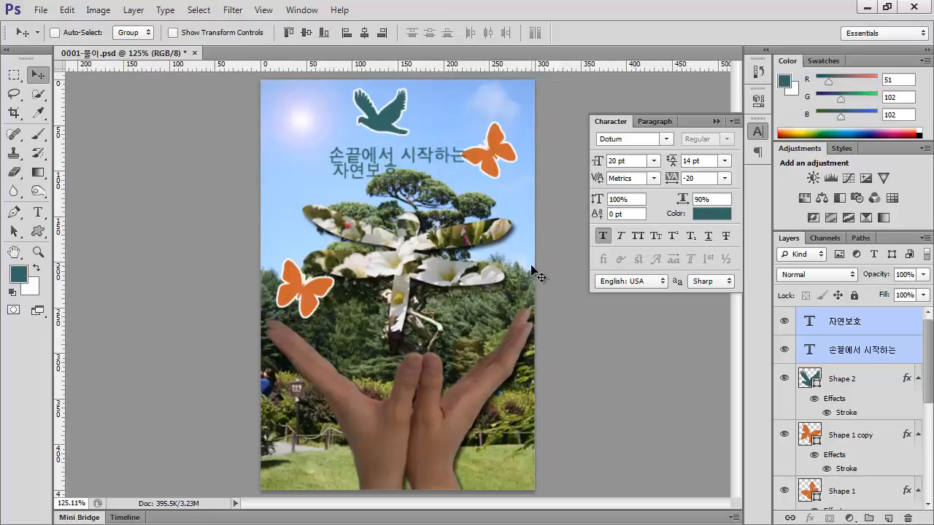
key("Left")
key("Left")
key("Left")
key("Left")
key("Left")
key("Up")
key("Up")
key("Up")
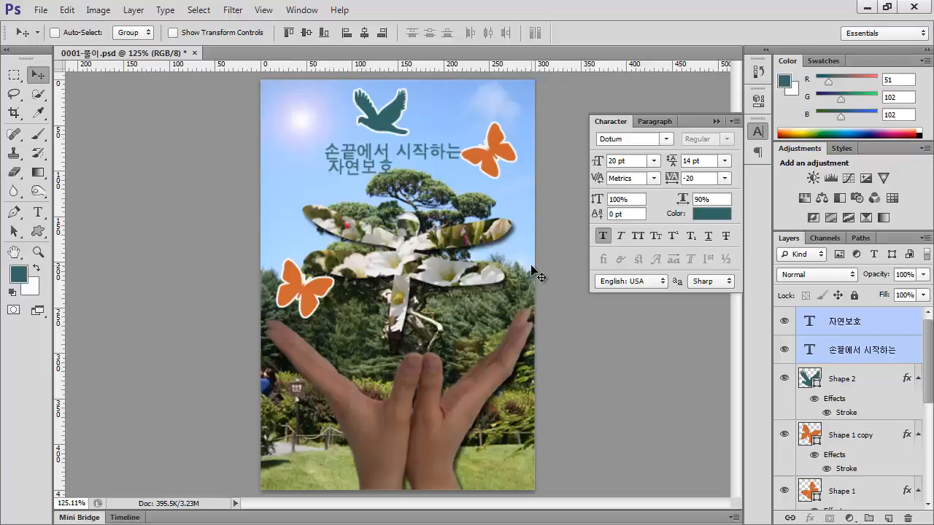
key("Left")
key("Left")
key("Left")
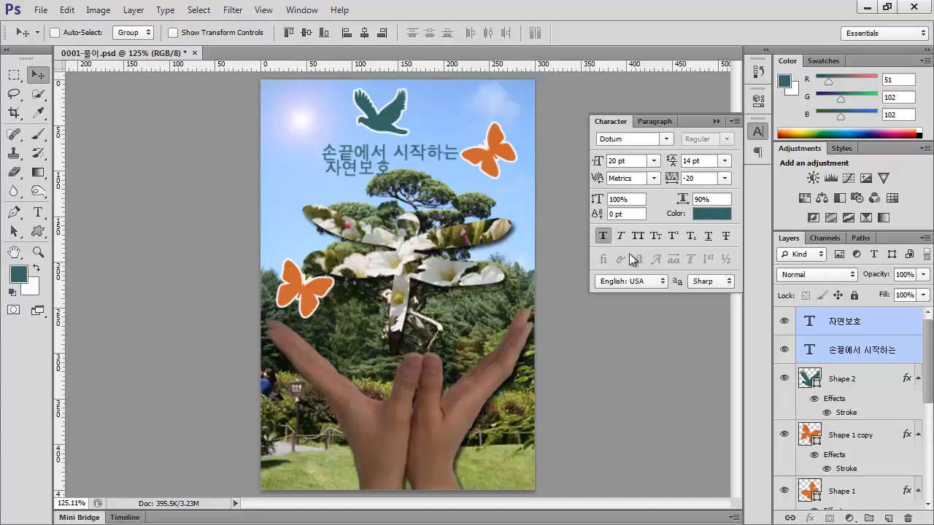
Recolour the 손끝에서 시작하는 text to ffff33
left_click(860, 351)
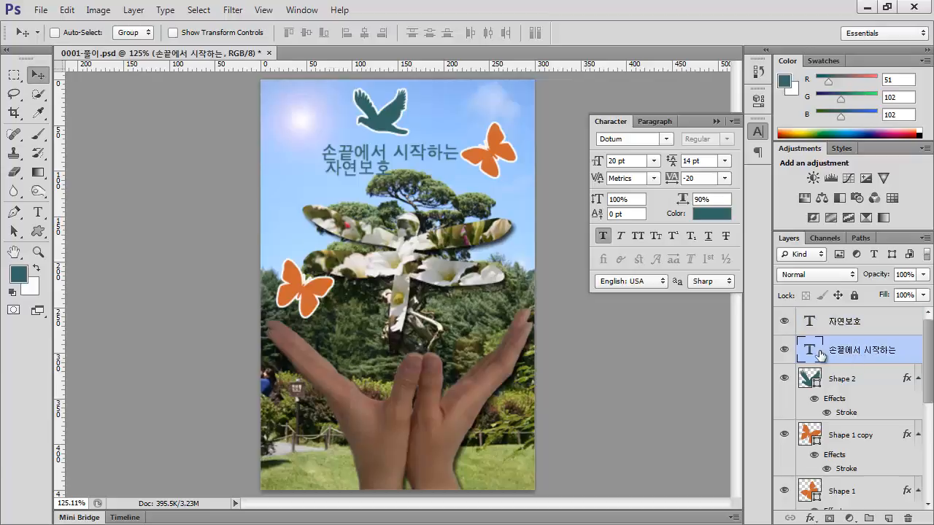
double_click(810, 349)
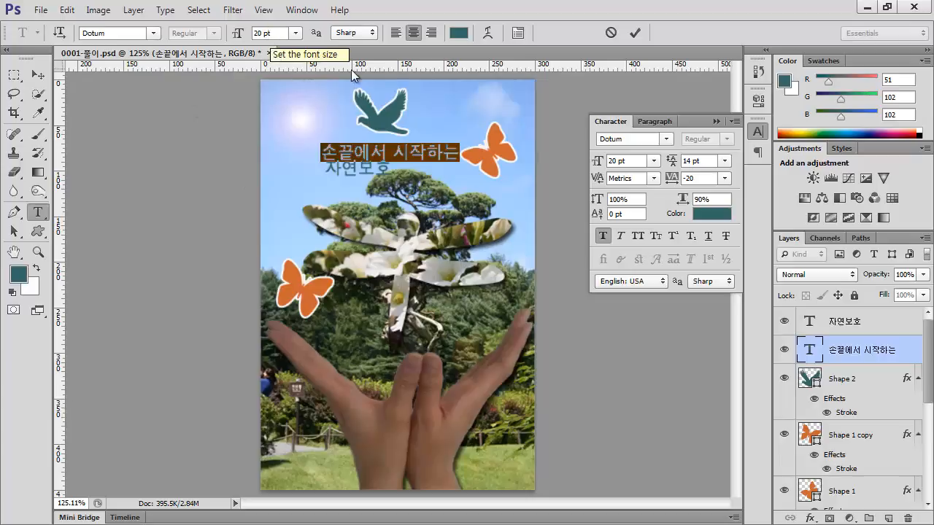
left_click(19, 274)
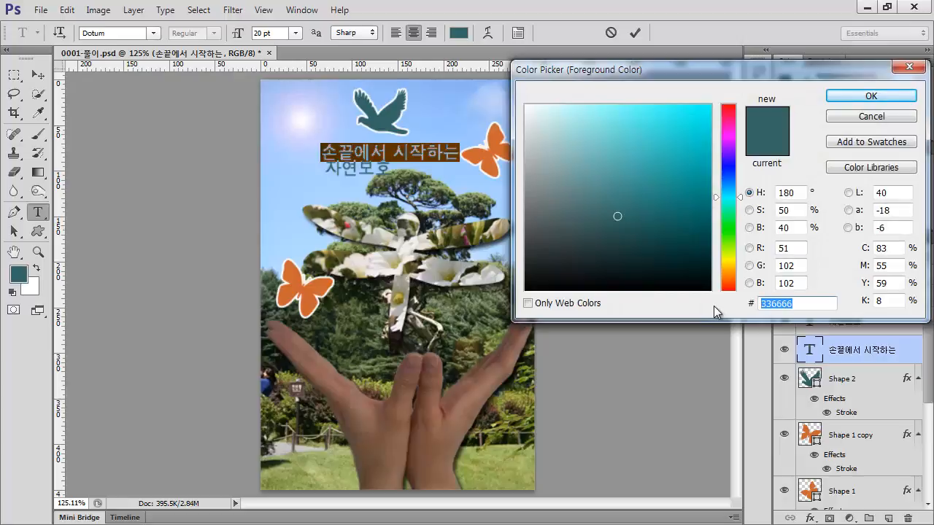
type("ㄹㄹ")
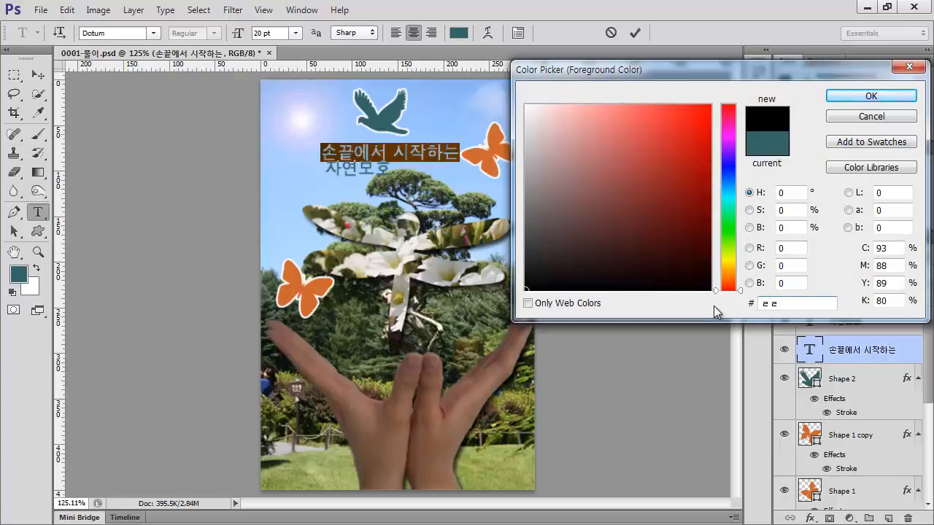
type("ffff33")
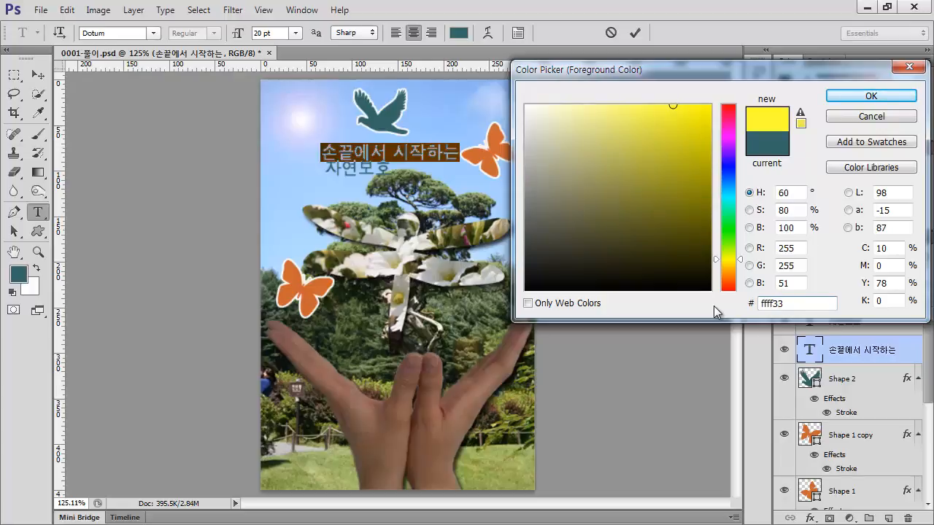
key("Return")
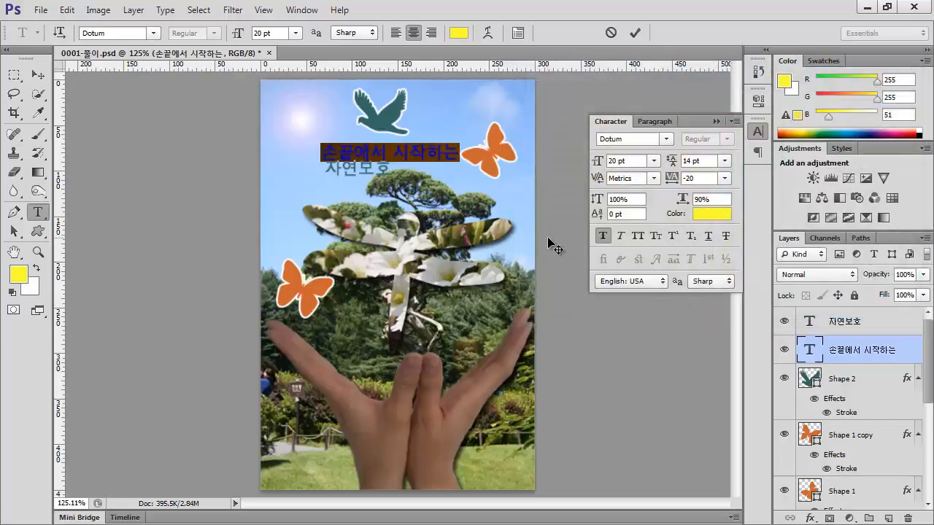
Set the font size of the 자연보호 text to 32 pt
left_click(810, 326)
double_click(809, 326)
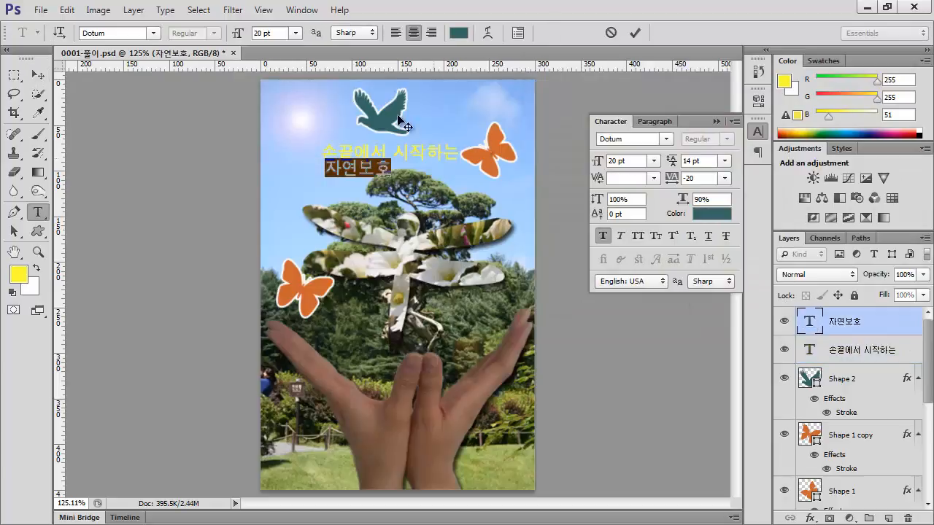
left_click(241, 33)
type("32")
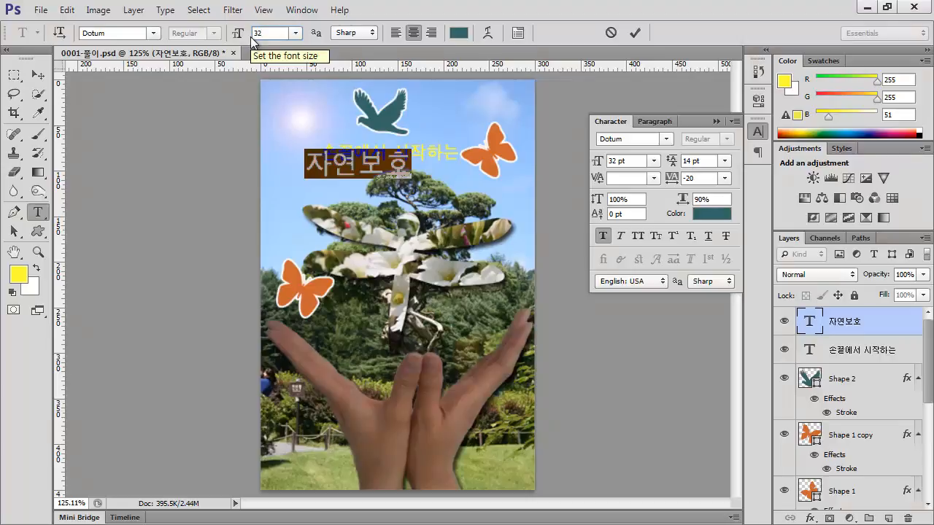
key("Return")
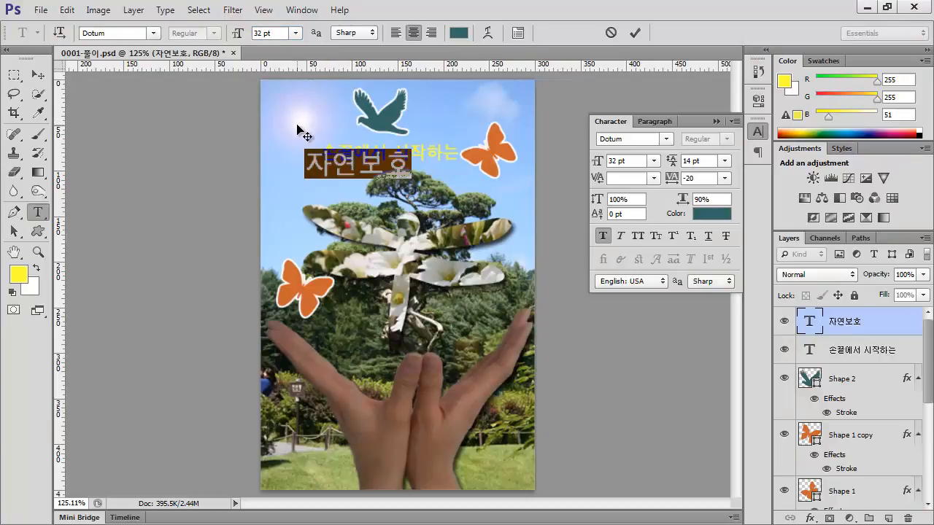
Recolour the 자연보호 text to ff9933 and move it to sit centred just below the 손끝에서 시작하는 line
left_click(18, 274)
type("f")
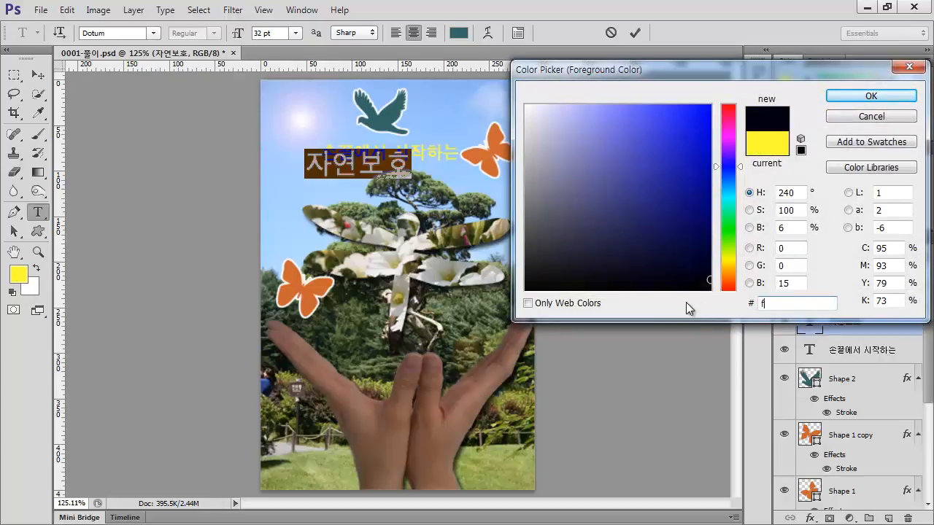
type("f9933")
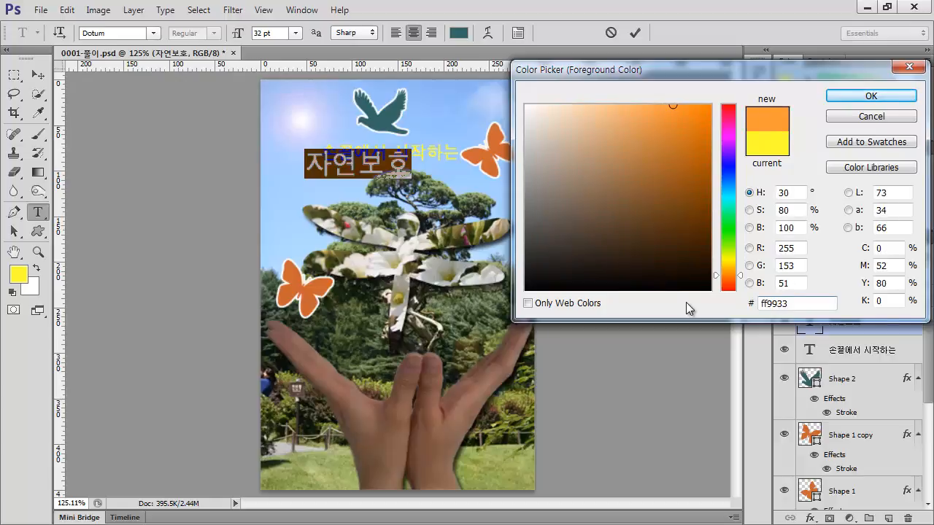
left_click(890, 97)
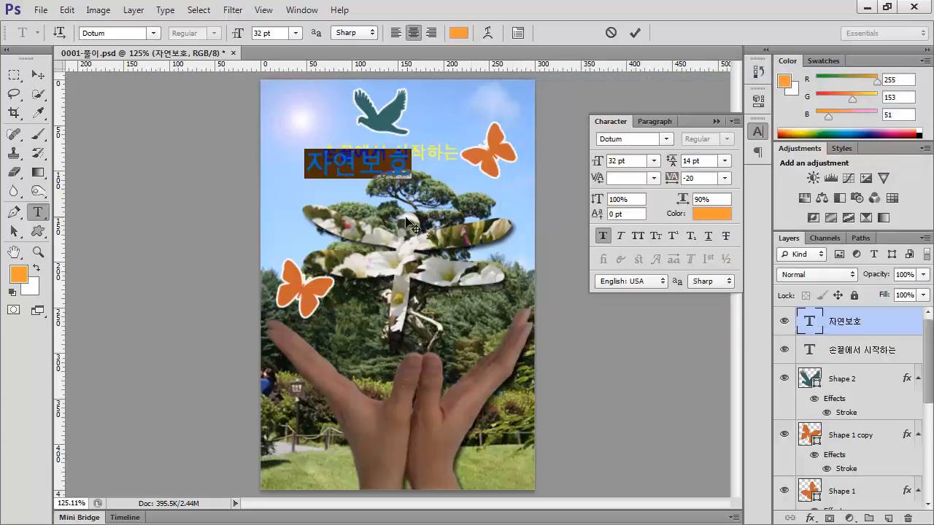
left_click(38, 75)
left_click_drag(333, 179, 360, 194)
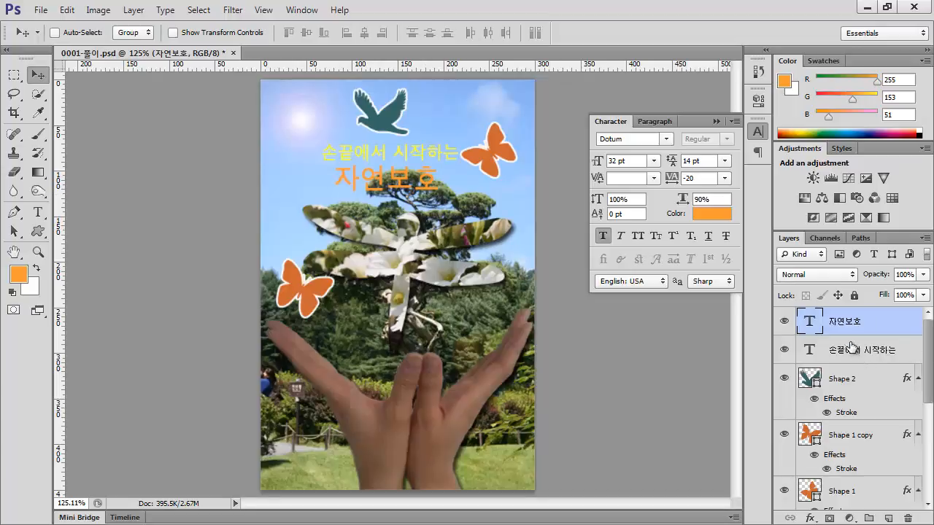
Give the 자연보호 text a 2 px outside stroke in 006600 and copy that stroke effect to the 손끝에서 시작하는 text layer
double_click(896, 327)
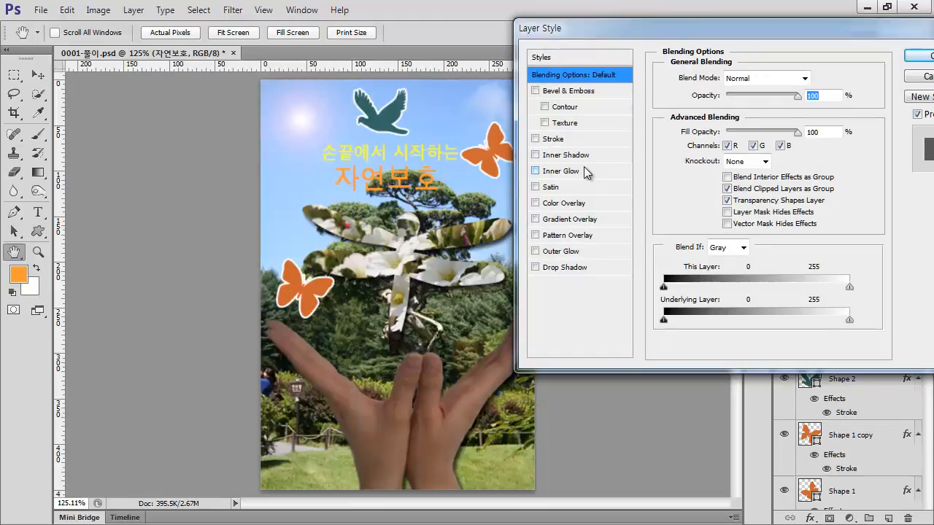
left_click(551, 139)
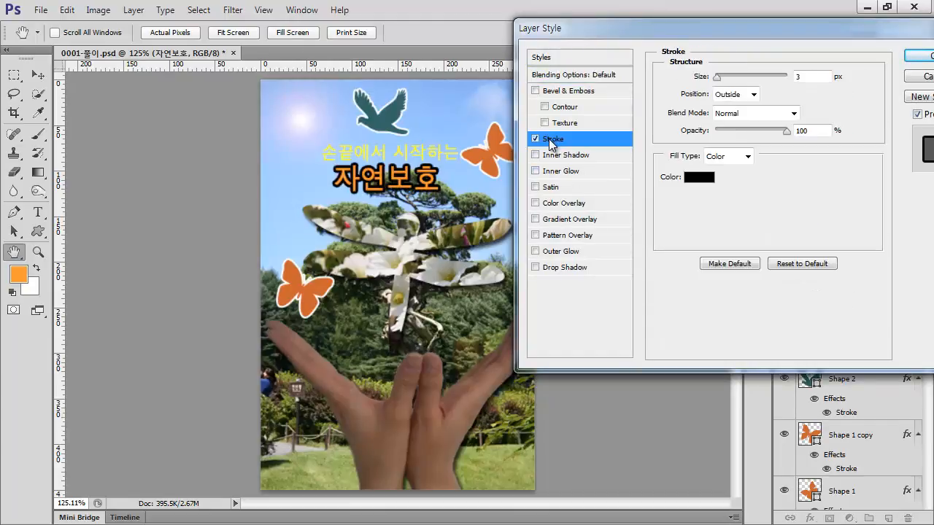
double_click(816, 78)
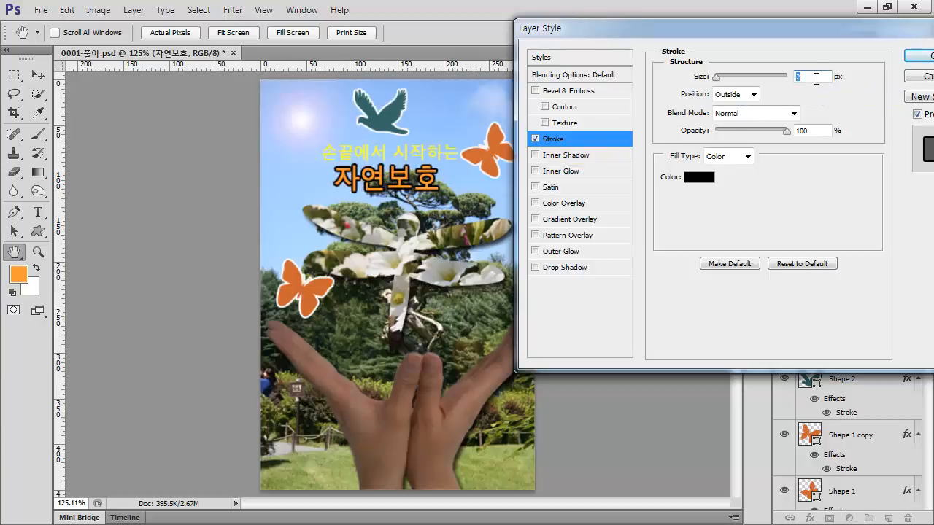
left_click(699, 178)
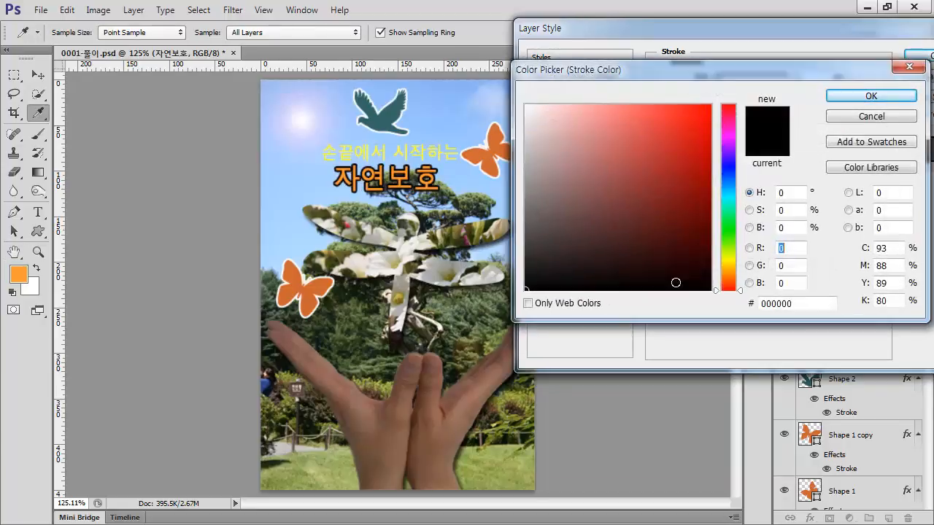
type("006600")
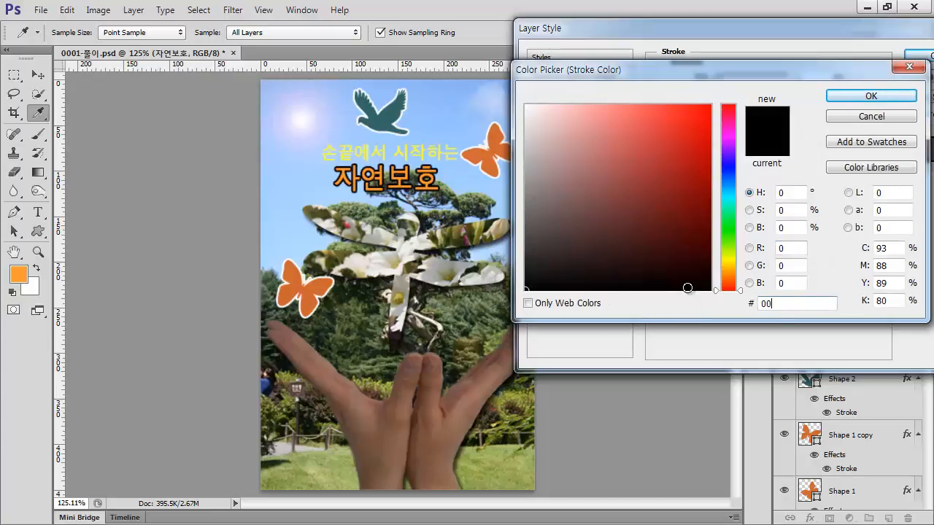
left_click(891, 97)
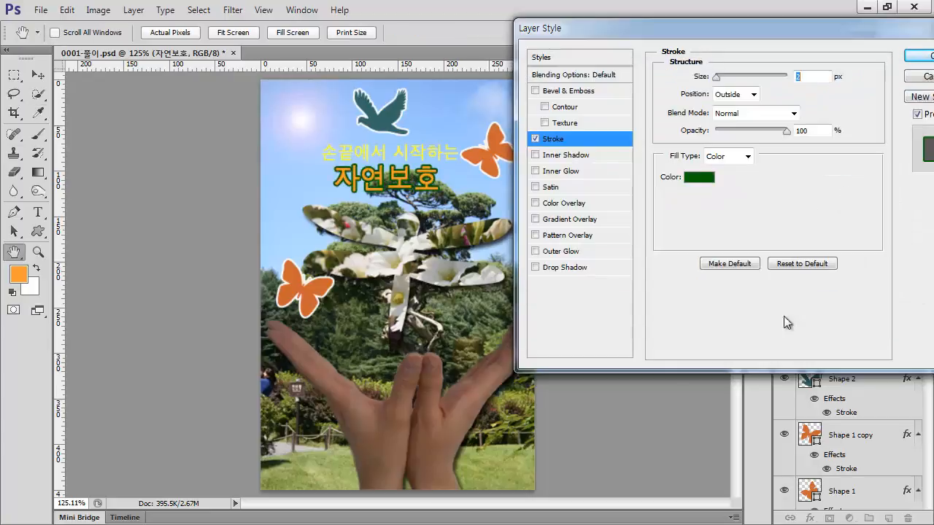
left_click(919, 56)
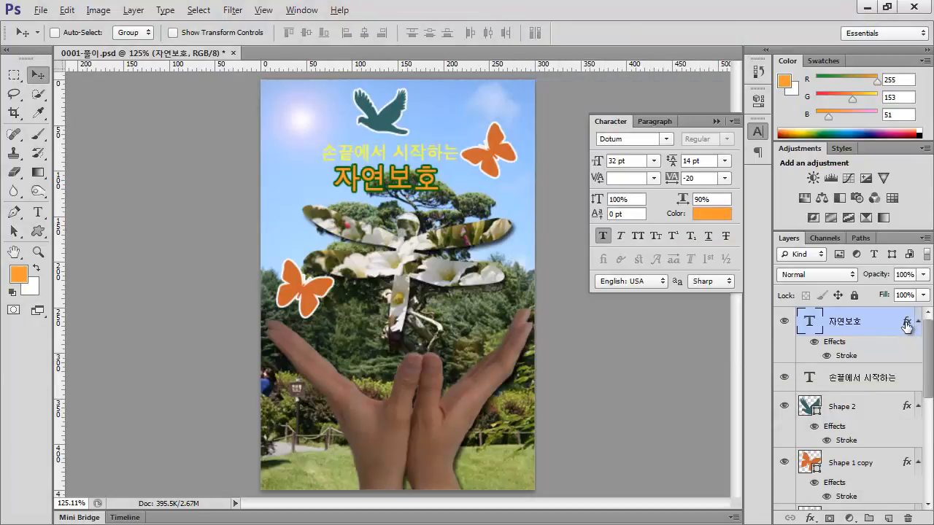
left_click_drag(907, 326, 909, 380)
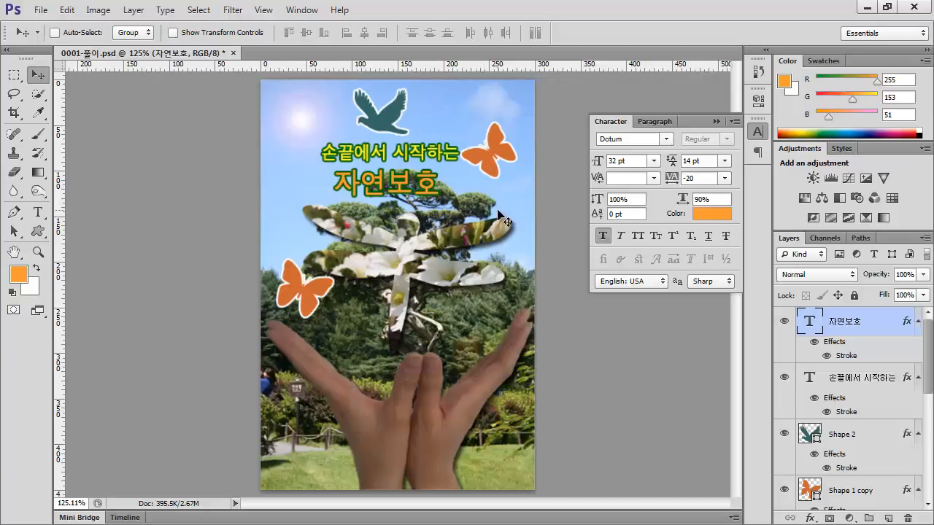
Scale the upper butterfly, Shape 1, down to about 86% and shift it slightly up and right, away from the text
left_click(836, 489)
scroll(859, 428, "down", 1)
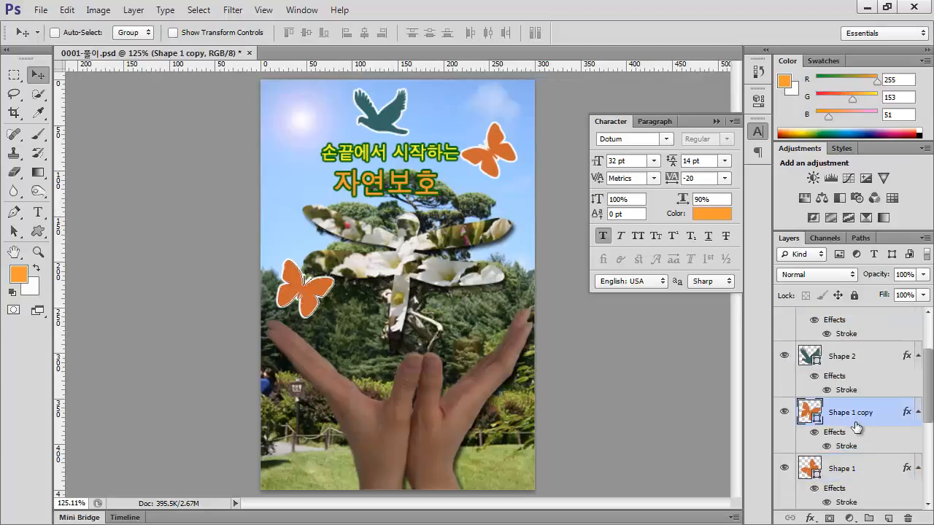
left_click(836, 468)
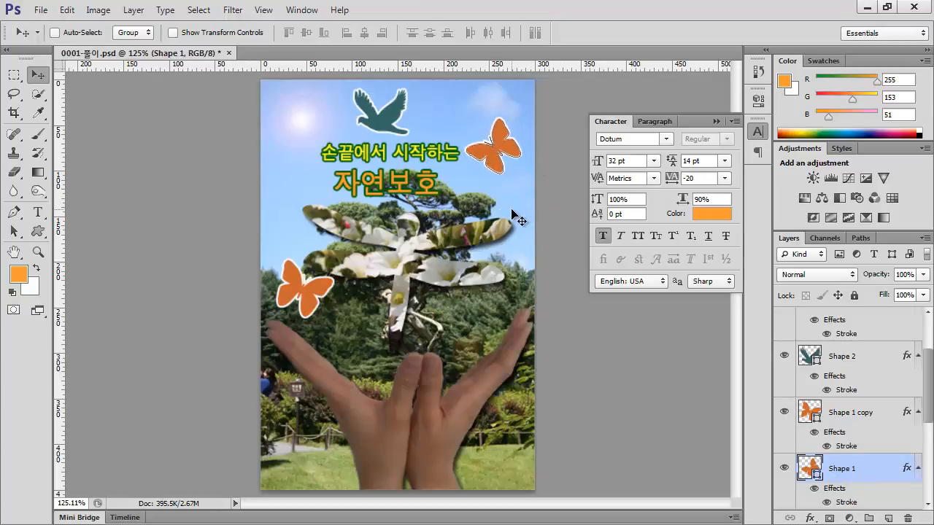
key("ctrl+t")
left_click_drag(523, 177, 515, 172)
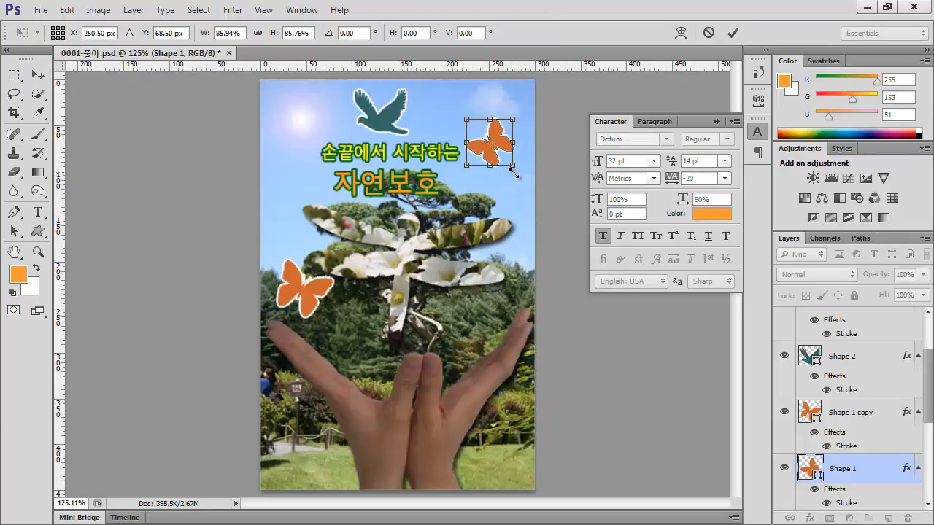
key("Right")
key("Right")
key("Right")
key("Up")
key("Up")
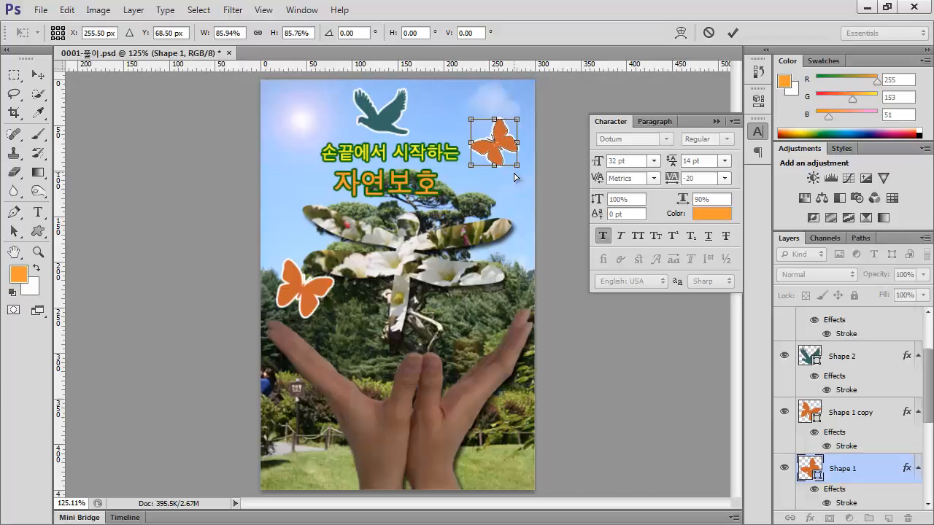
key("Return")
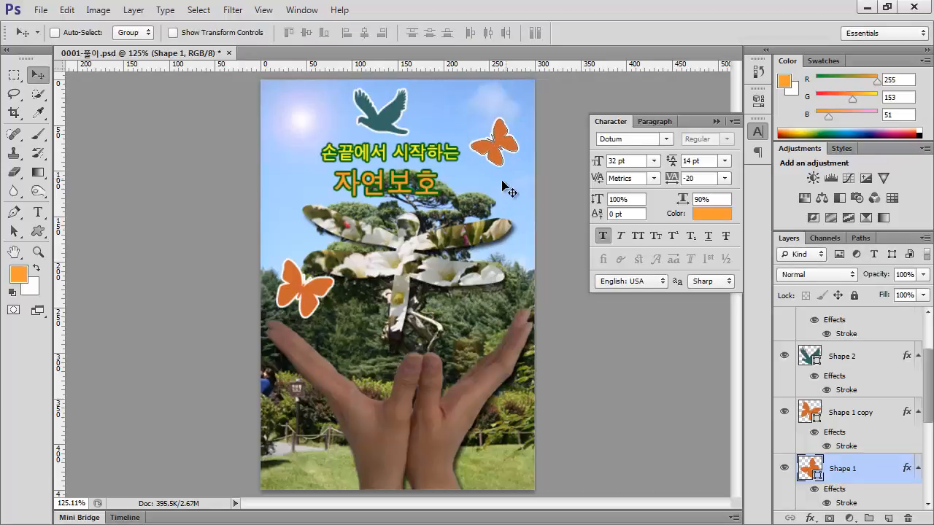